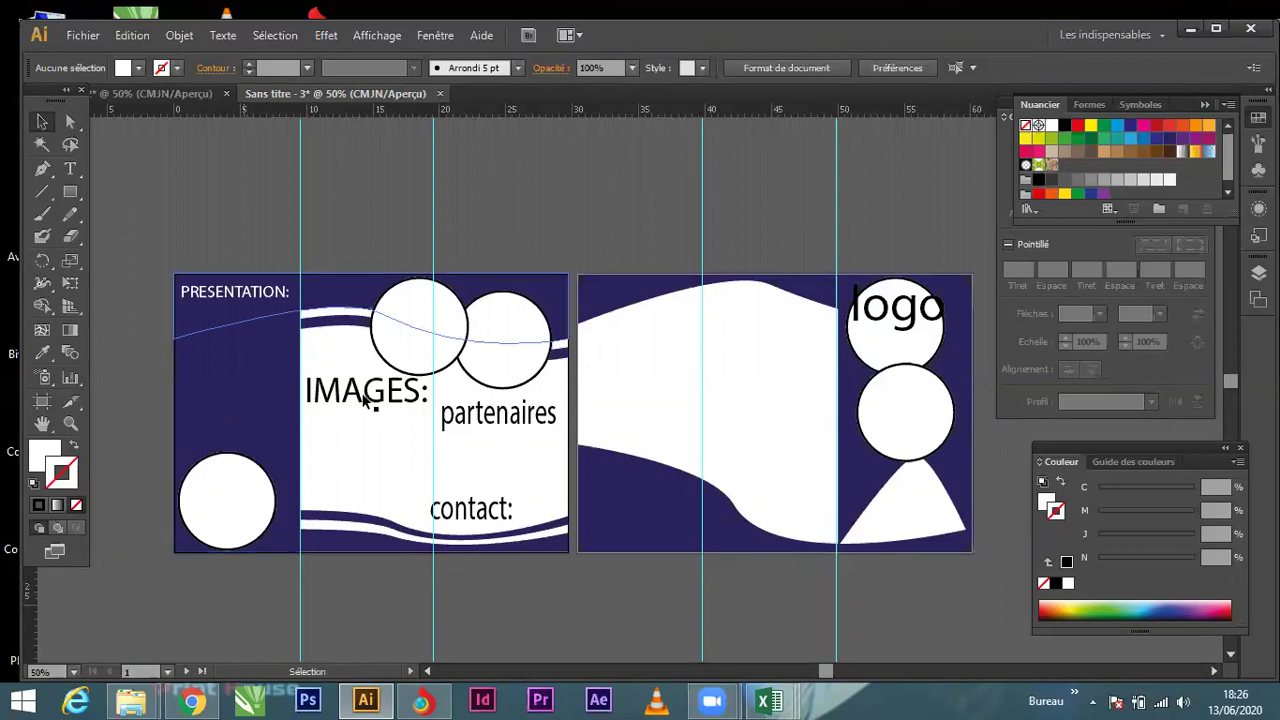
Step: Move the PRESENTATION: heading lower in the first panel, leaving room above it, and deselect it
{"action": "left_click", "coordinate": [238, 293]}
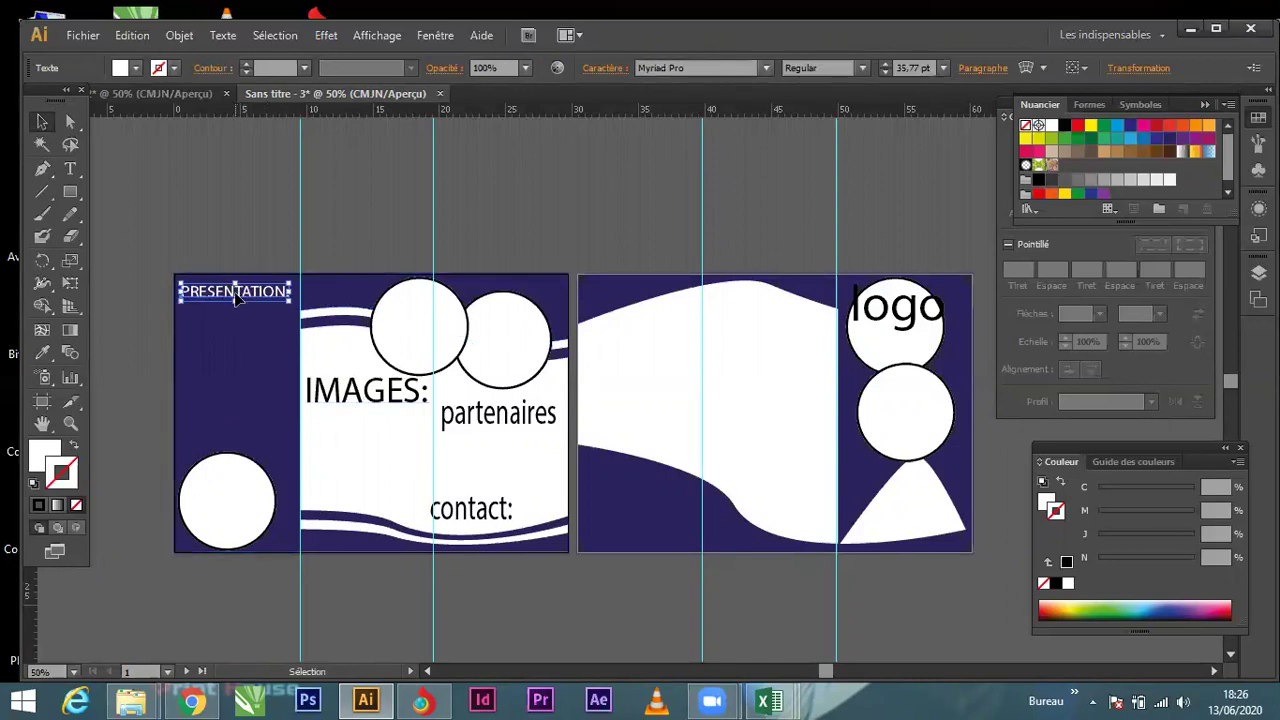
{"action": "left_click_drag", "start_coordinate": [240, 299], "coordinate": [242, 368]}
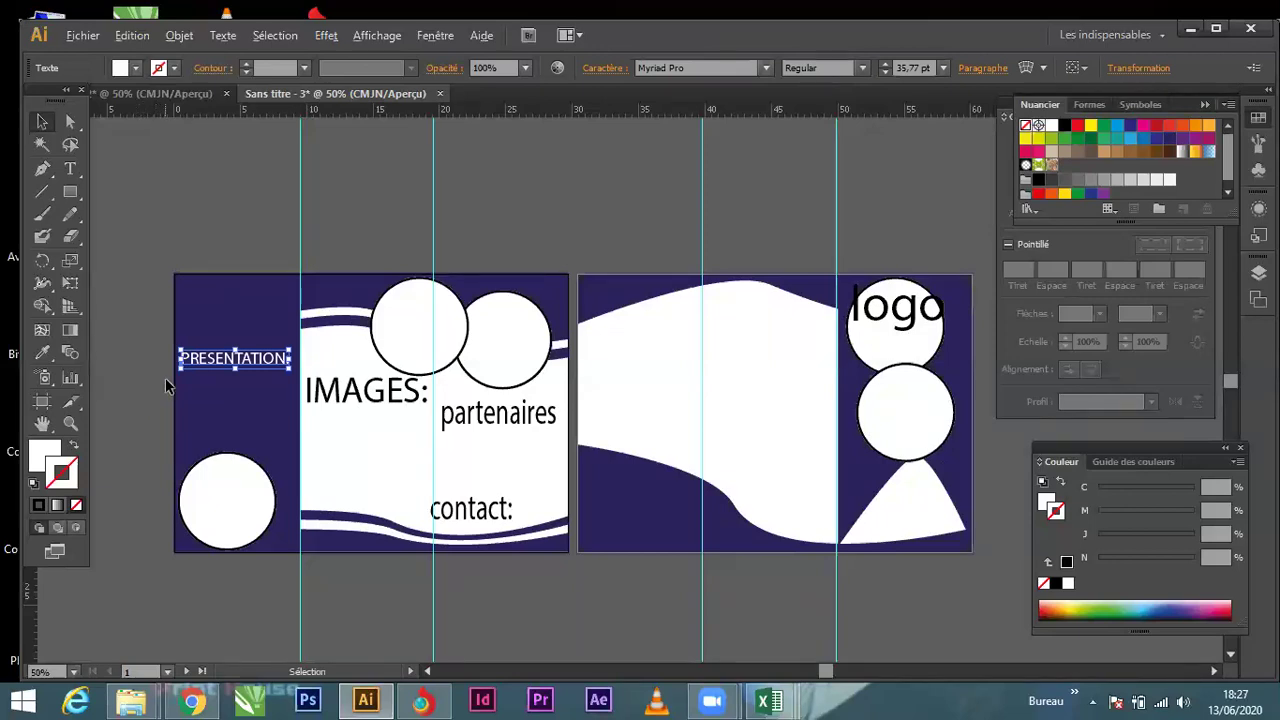
{"action": "scroll", "coordinate": [170, 383], "scroll_direction": "up", "scroll_amount": 2}
{"action": "key", "text": "alt"}
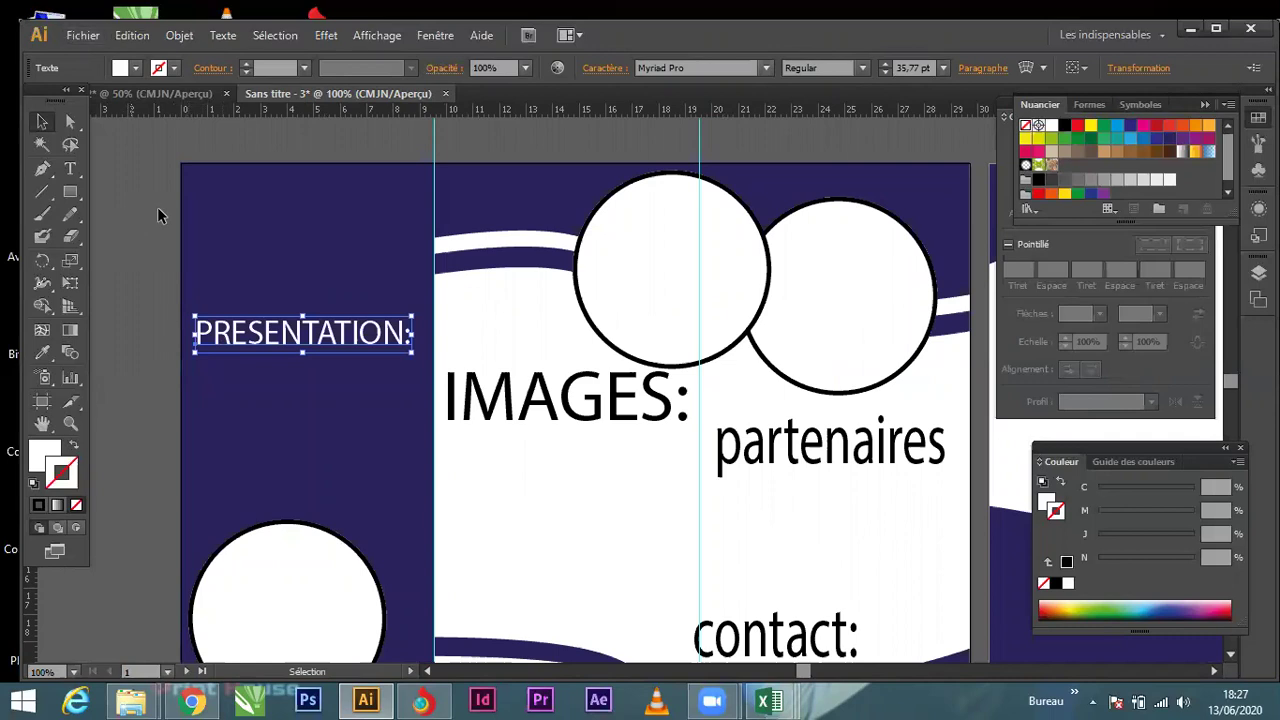
{"action": "left_click", "coordinate": [157, 207]}
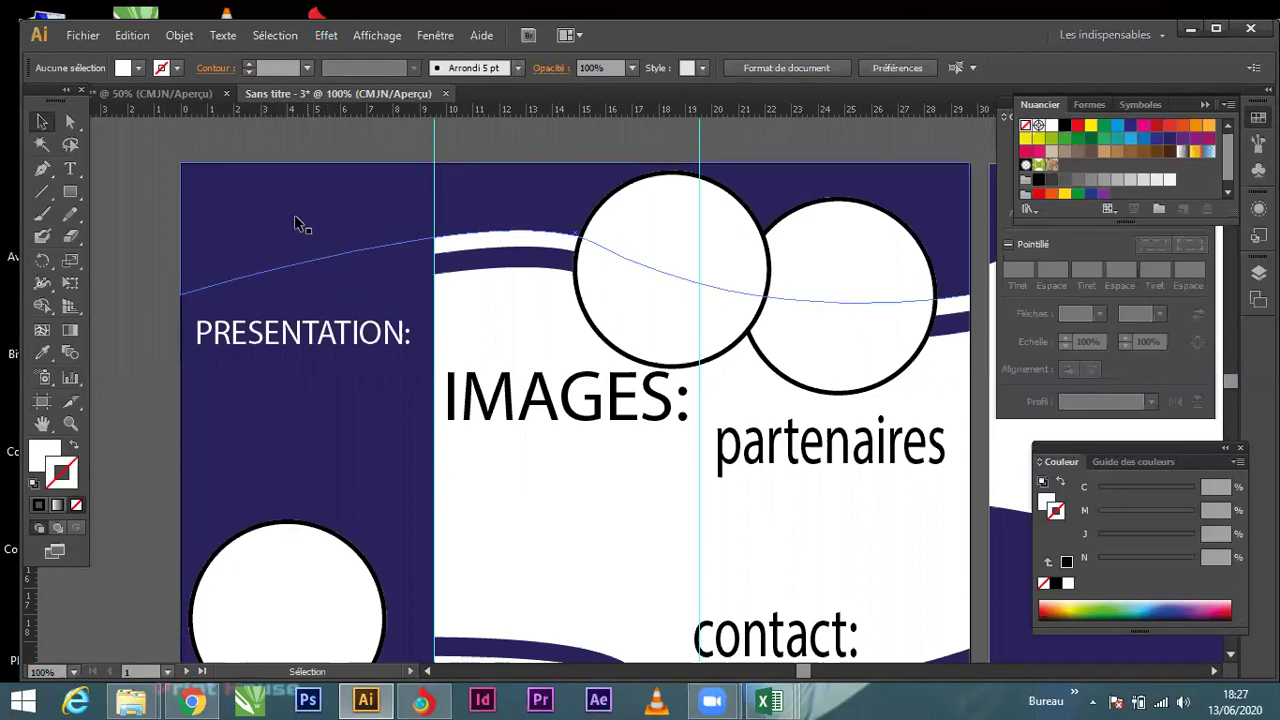
Step: Draw a white rectangle about 9.6 cm wide above the PRESENTATION: heading, from the page's upper-left corner to the first guide
{"action": "left_click", "coordinate": [74, 194]}
{"action": "left_click_drag", "start_coordinate": [181, 163], "coordinate": [434, 269]}
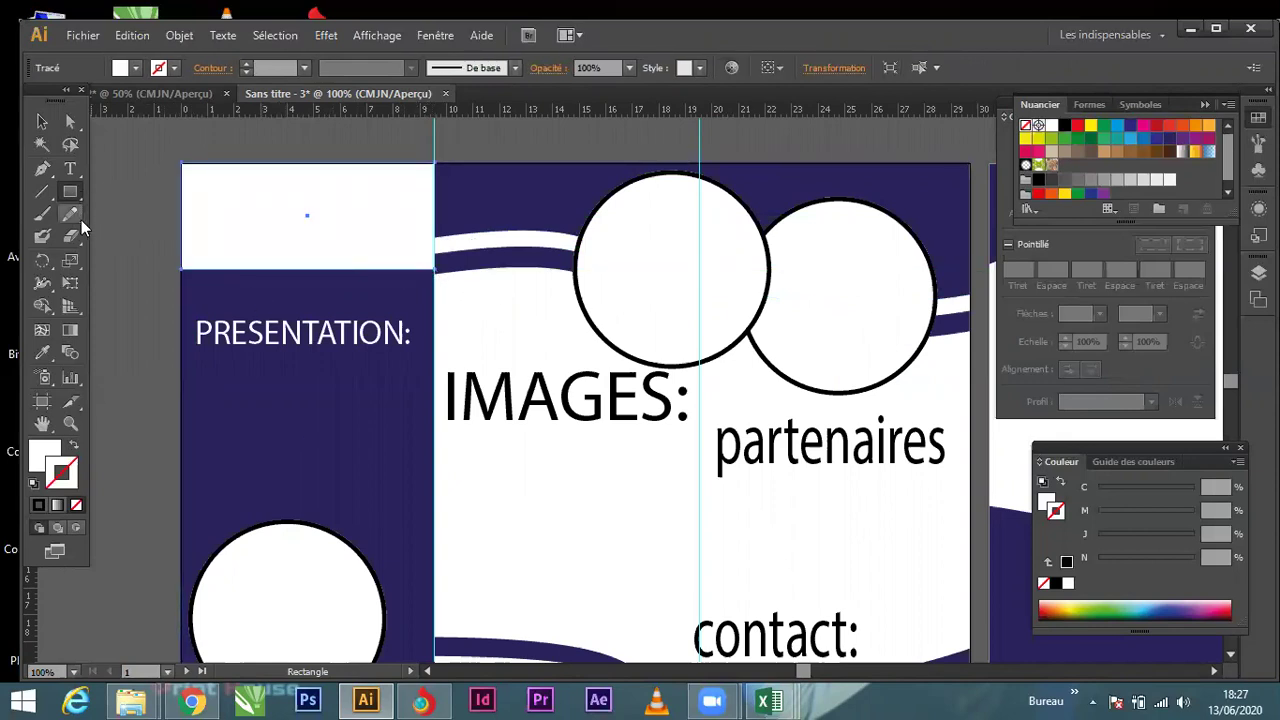
{"action": "left_click", "coordinate": [42, 121]}
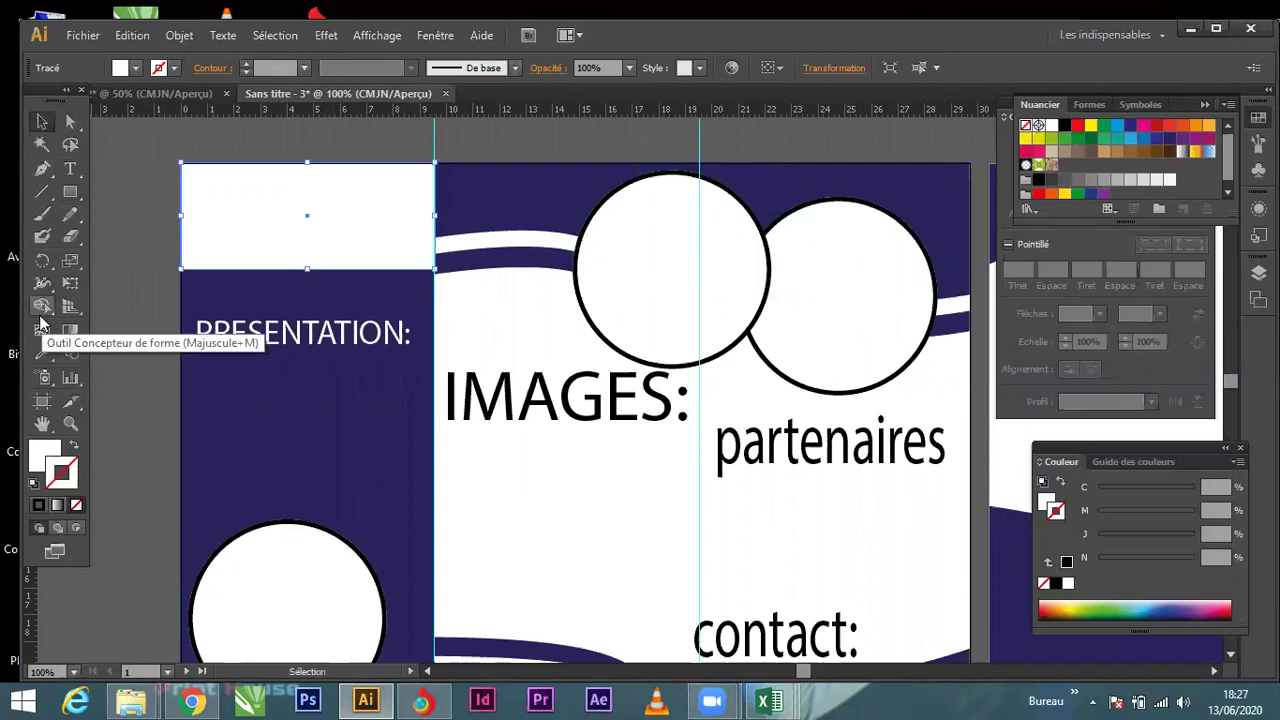
{"action": "left_click", "coordinate": [42, 168]}
{"action": "left_click", "coordinate": [46, 123]}
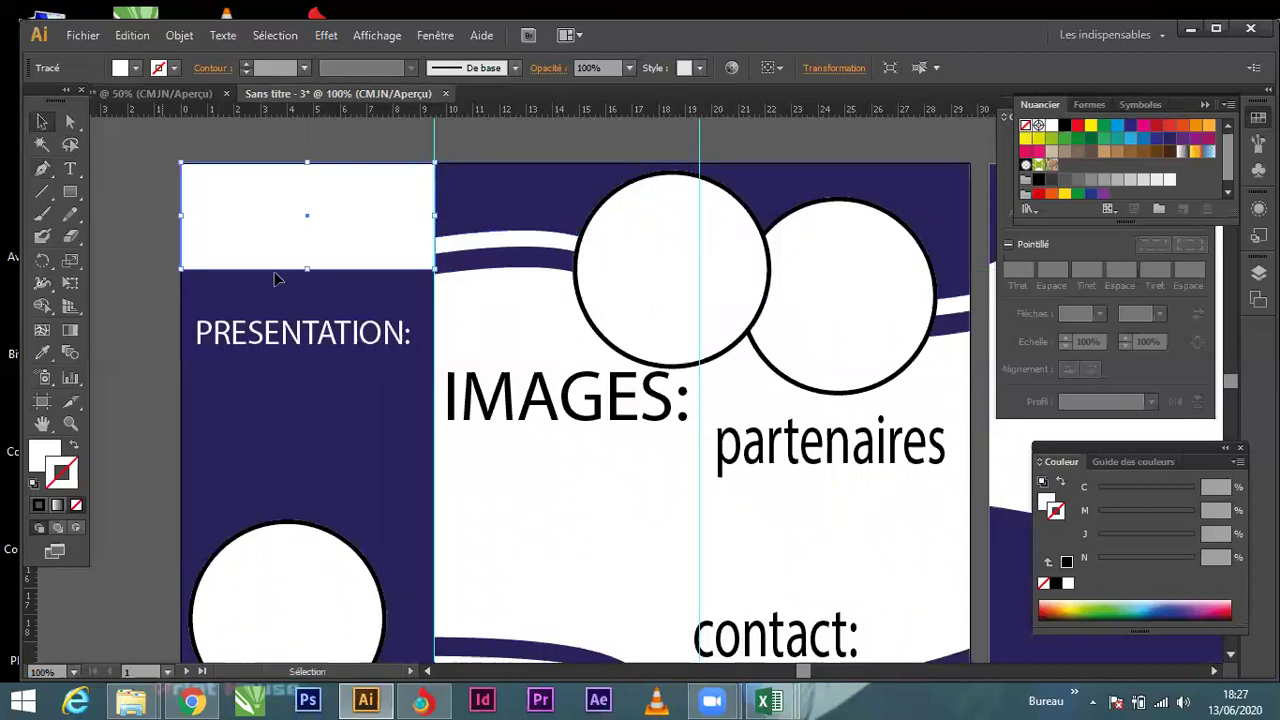
Step: Pull the white rectangle's lower-left corner down to about Y 5.5 cm so its lower edge slants
{"action": "left_click", "coordinate": [70, 122]}
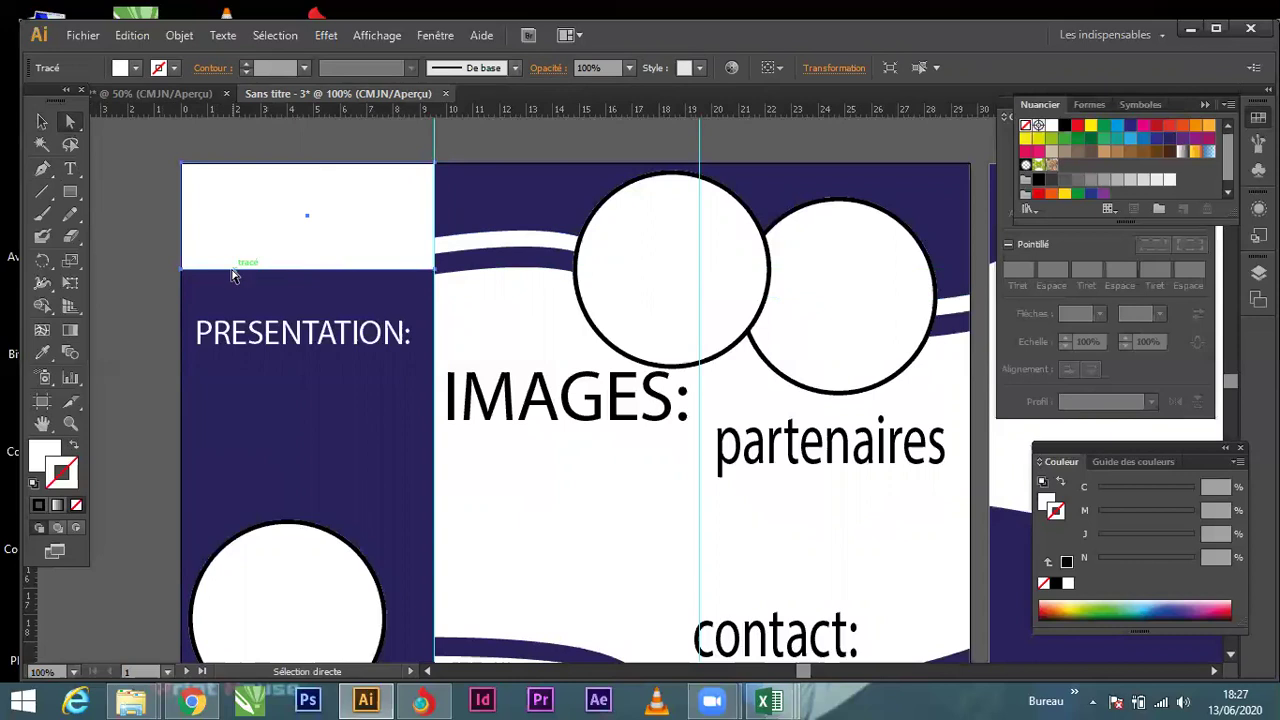
{"action": "left_click_drag", "start_coordinate": [184, 277], "coordinate": [181, 311]}
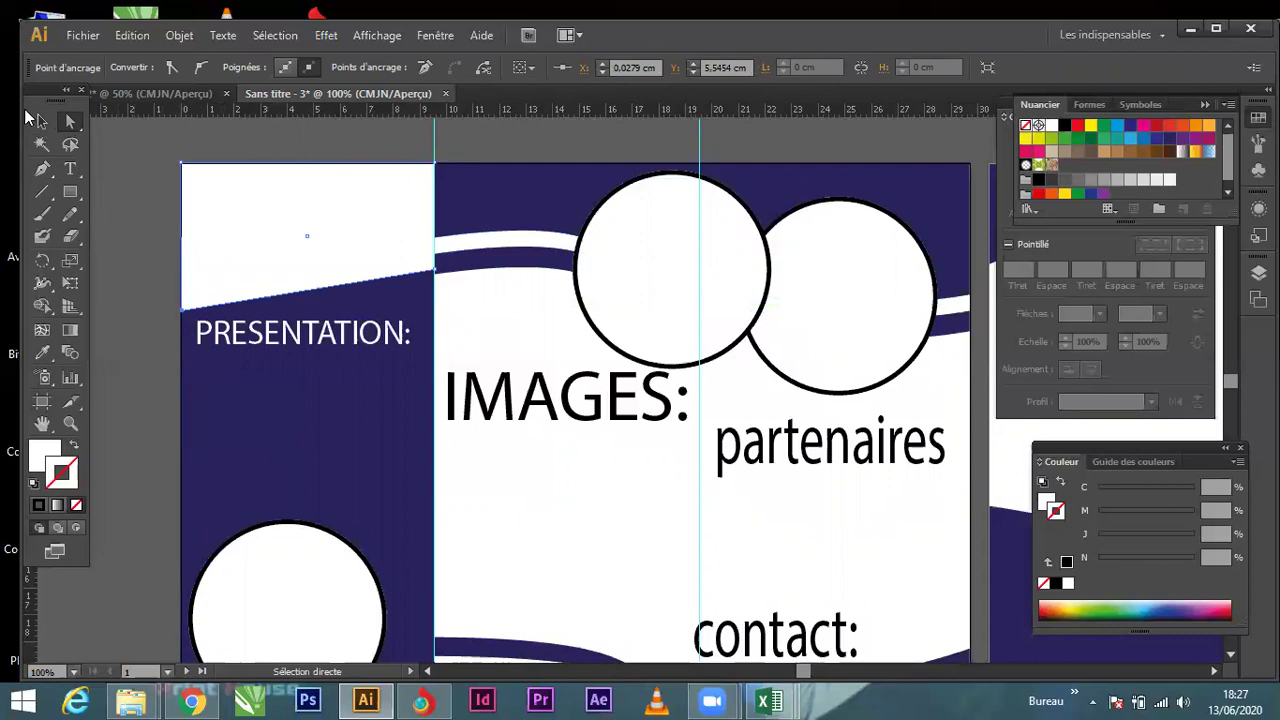
{"action": "left_click", "coordinate": [40, 121]}
Step: Add a smooth anchor point midway along the slanted edge and raise it to about X 4.2 cm, Y 3.8 cm
{"action": "left_click", "coordinate": [41, 171]}
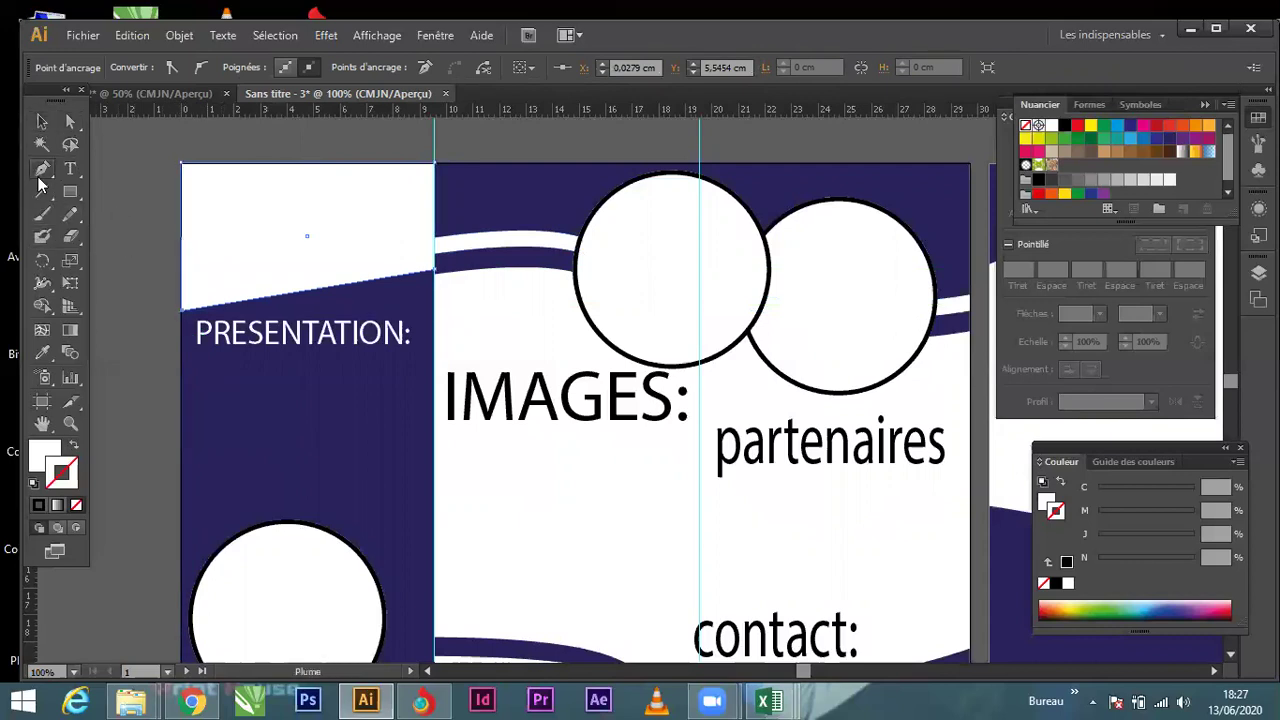
{"action": "left_click", "coordinate": [305, 299]}
{"action": "left_click_drag", "start_coordinate": [307, 303], "coordinate": [251, 293]}
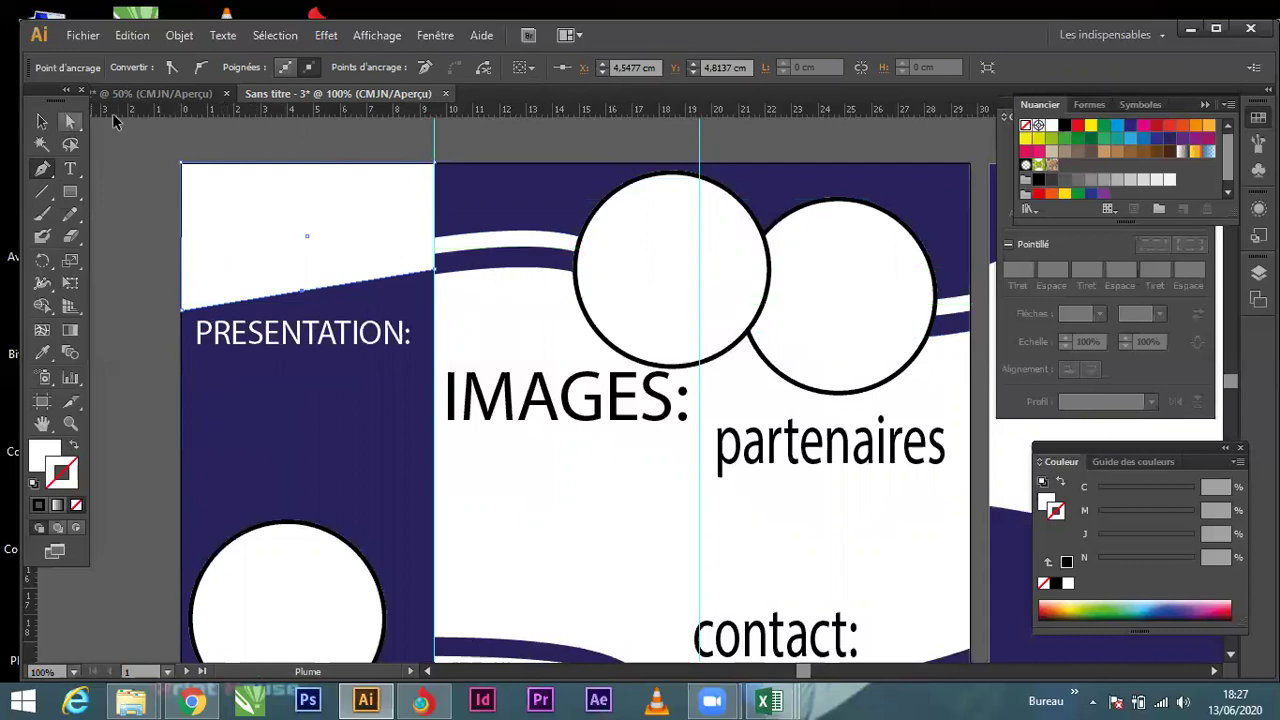
{"action": "left_click", "coordinate": [72, 117]}
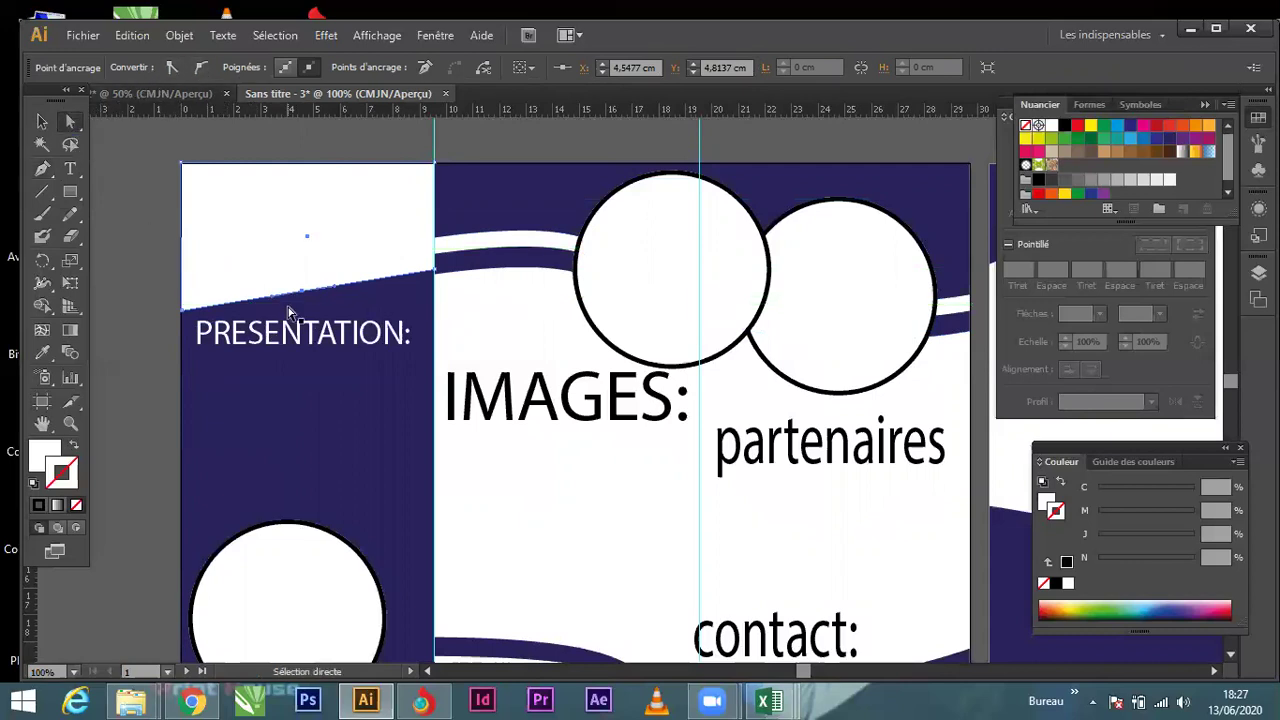
{"action": "left_click_drag", "start_coordinate": [302, 290], "coordinate": [293, 270]}
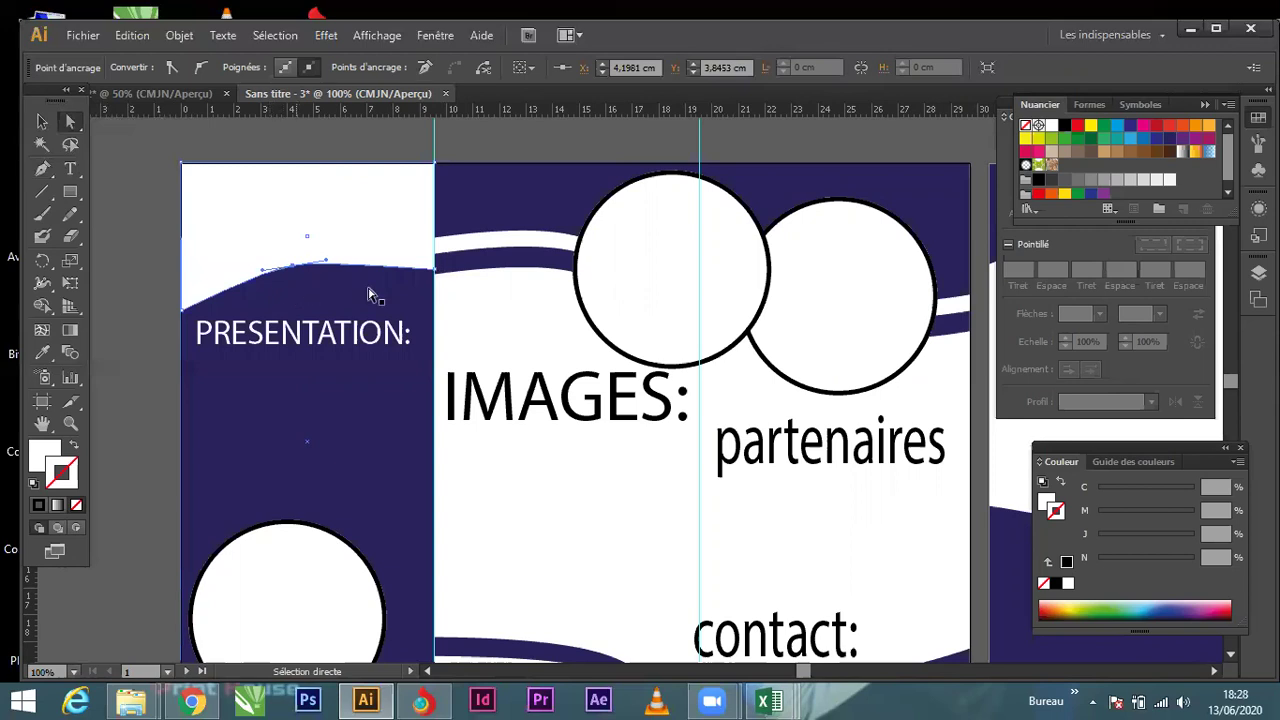
Step: Raise the curved shape's lower-right corner to about Y 3.4 cm, and reduce the whole shape's height to about 4.7 cm
{"action": "mouse_move", "coordinate": [433, 270]}
{"action": "left_mouse_down"}
{"action": "mouse_move", "coordinate": [434, 257]}
{"action": "mouse_move", "coordinate": [413, 277]}
{"action": "left_mouse_up"}
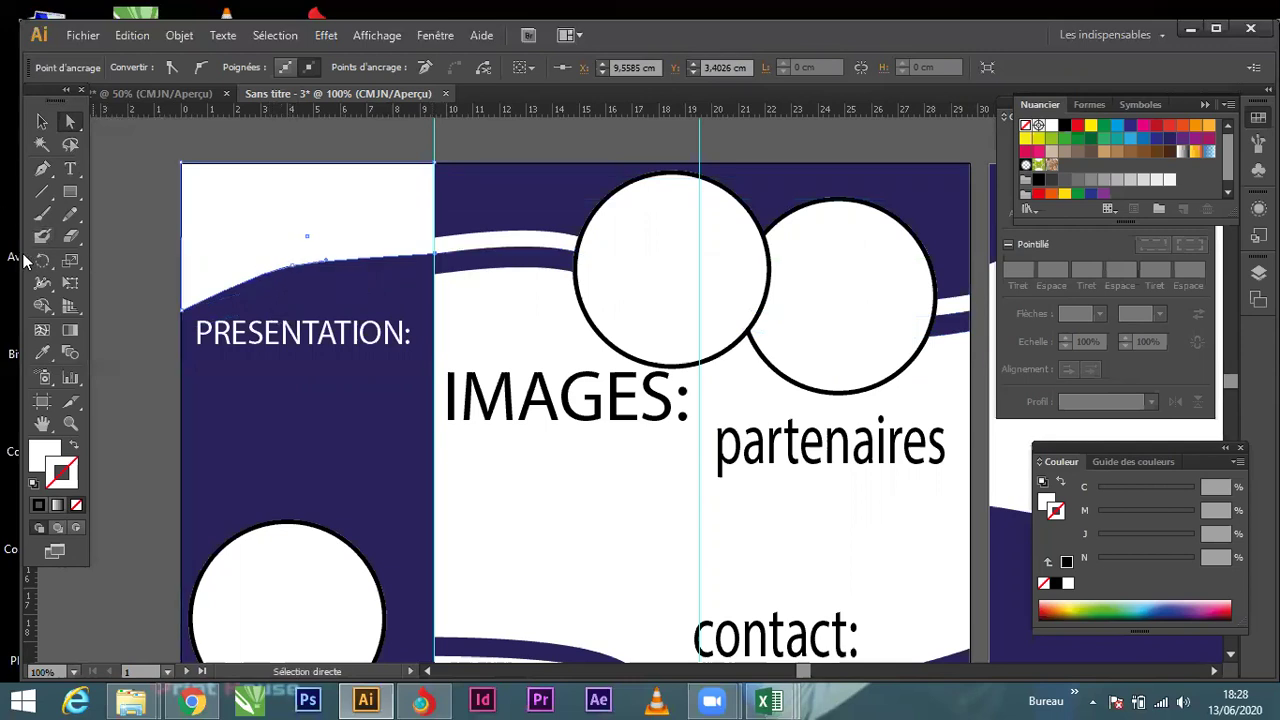
{"action": "left_click", "coordinate": [42, 121]}
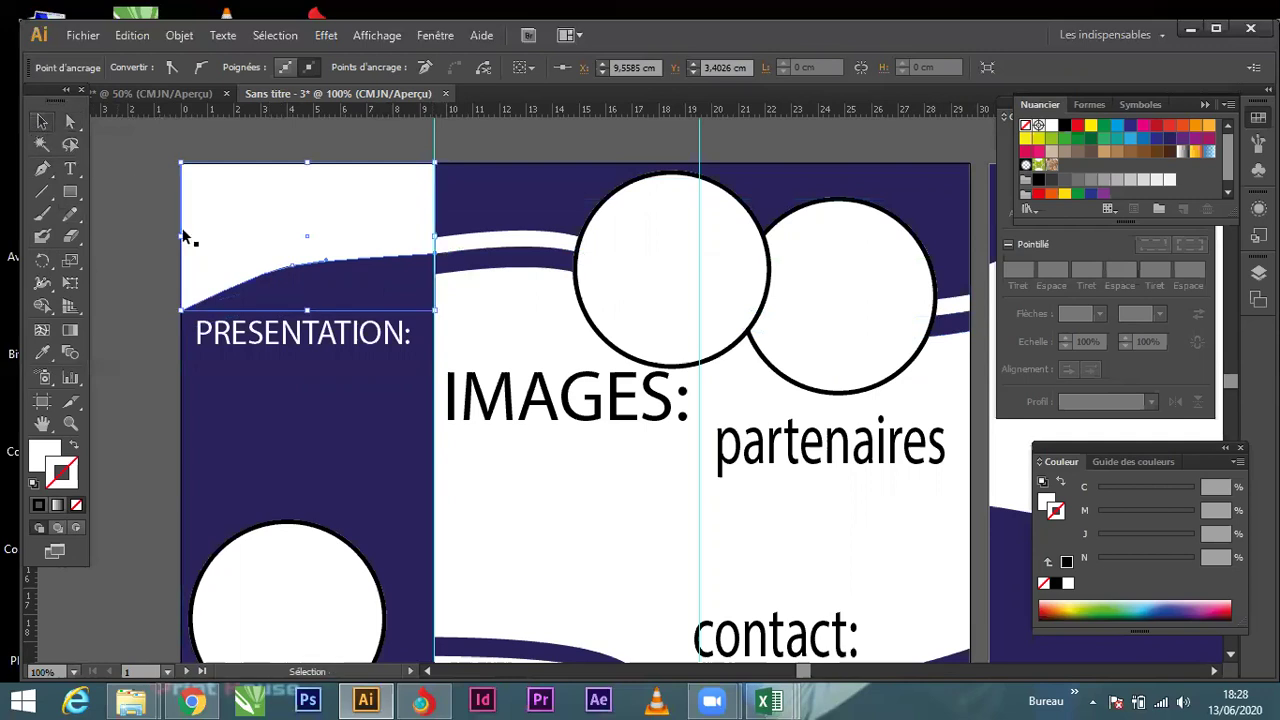
{"action": "left_click_drag", "start_coordinate": [307, 310], "coordinate": [305, 287]}
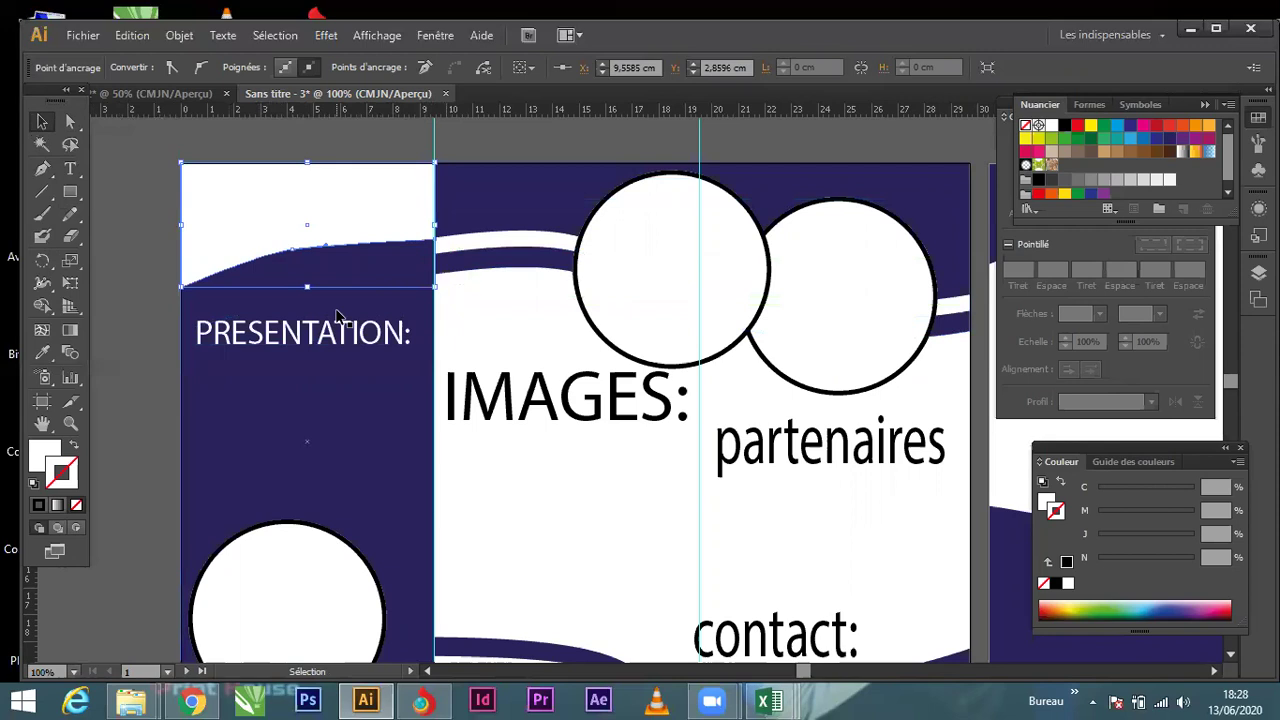
Step: Move the curved white shape off the page onto the empty canvas beside the first panel
{"action": "key", "text": "ctrl+shift+a"}
{"action": "left_click_drag", "start_coordinate": [260, 242], "coordinate": [564, 237]}
{"action": "left_click", "coordinate": [572, 212]}
{"action": "left_click_drag", "start_coordinate": [470, 229], "coordinate": [283, 233]}
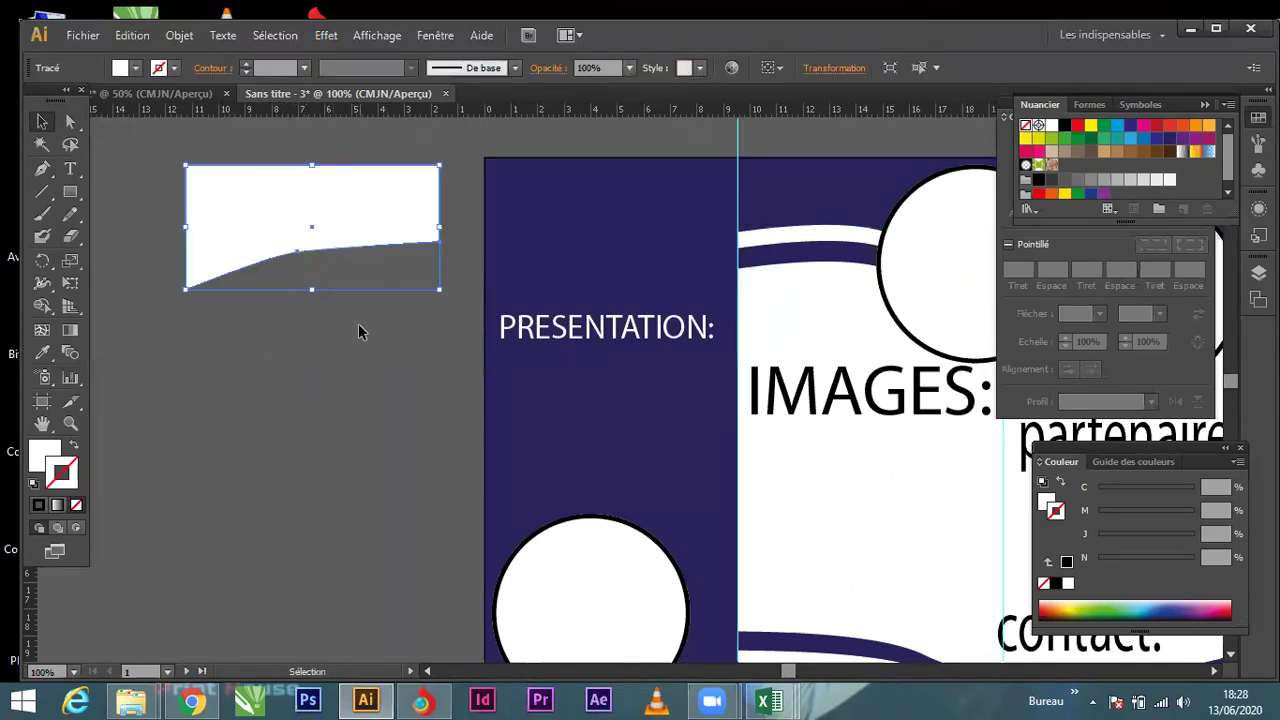
Step: Place the image downloadfile-14 from the dep folder into the document and position it over the curved white shape
{"action": "mouse_move", "coordinate": [145, 700]}
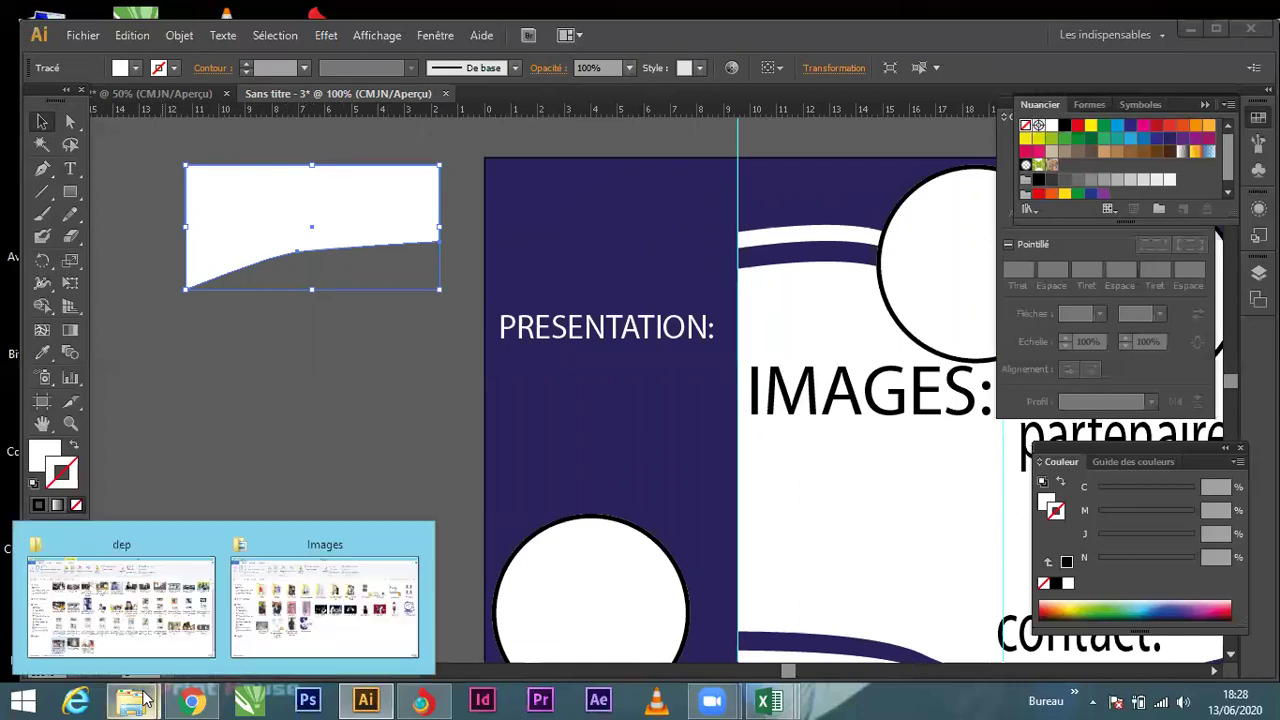
{"action": "left_click", "coordinate": [150, 640]}
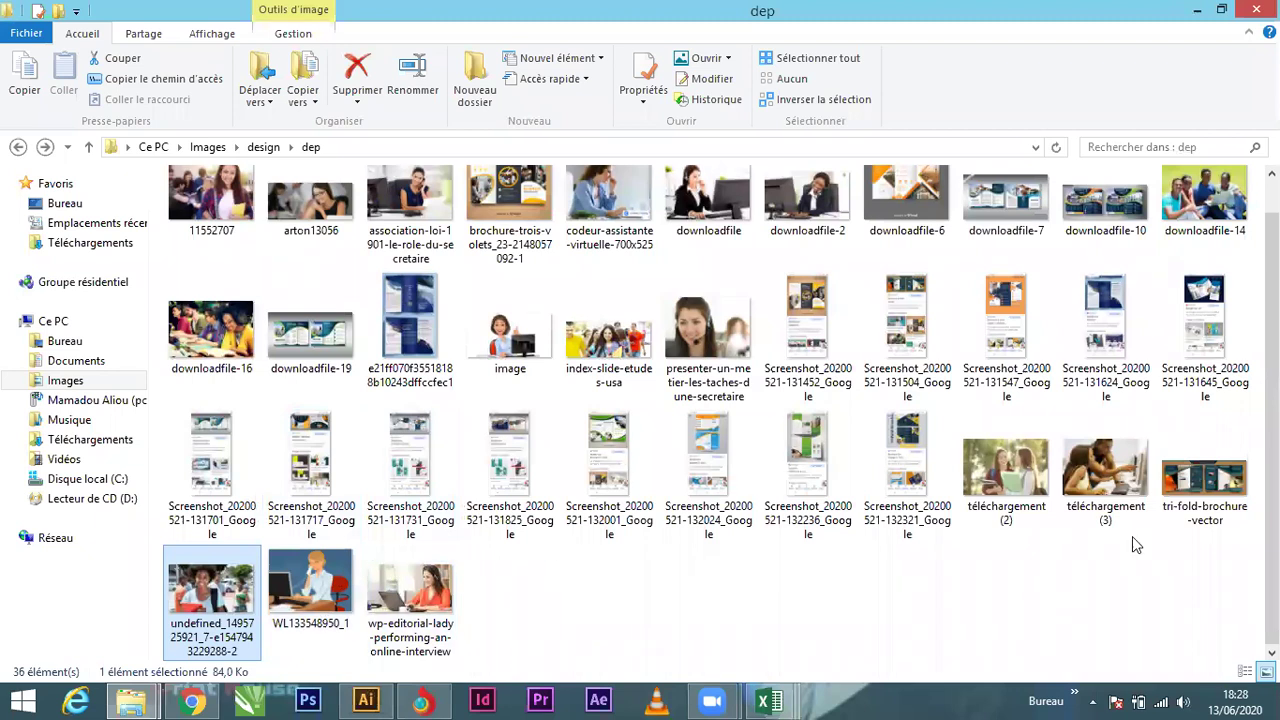
{"action": "left_click_drag", "start_coordinate": [1218, 207], "coordinate": [601, 535]}
{"action": "left_click_drag", "start_coordinate": [372, 560], "coordinate": [295, 207]}
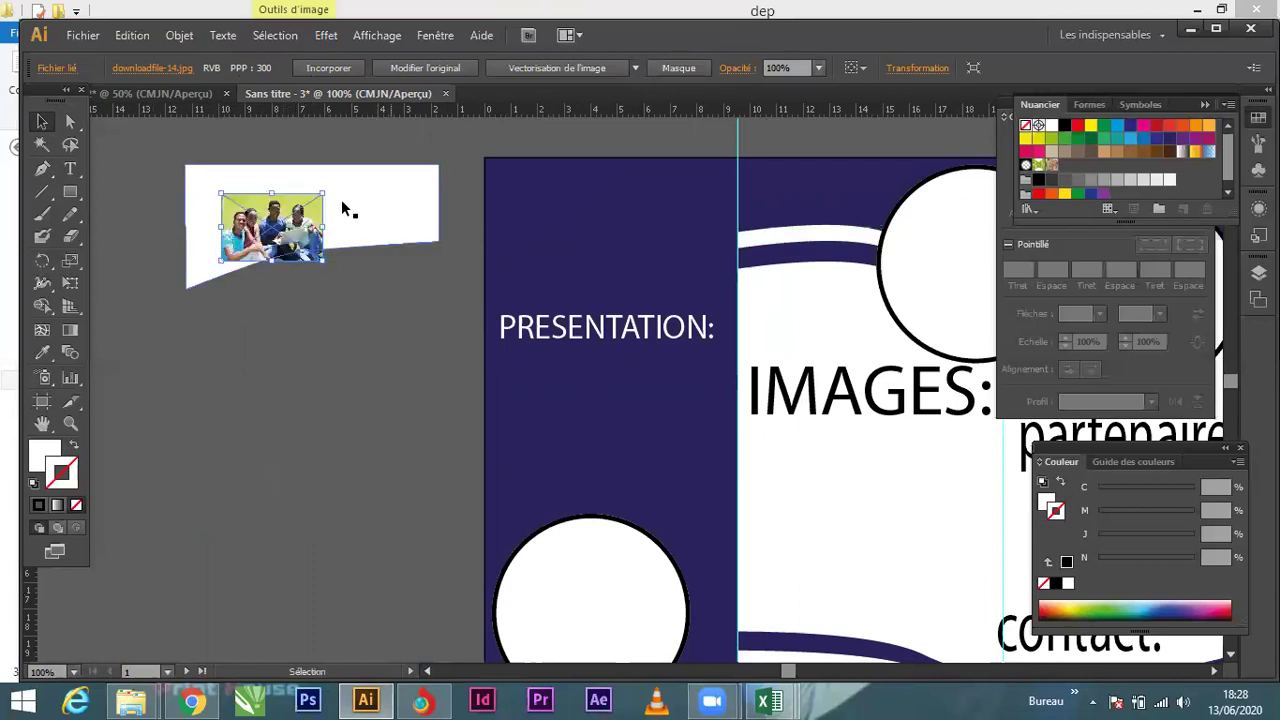
Step: Send the placed photo one level backward, behind the curved white shape
{"action": "right_click", "coordinate": [282, 217]}
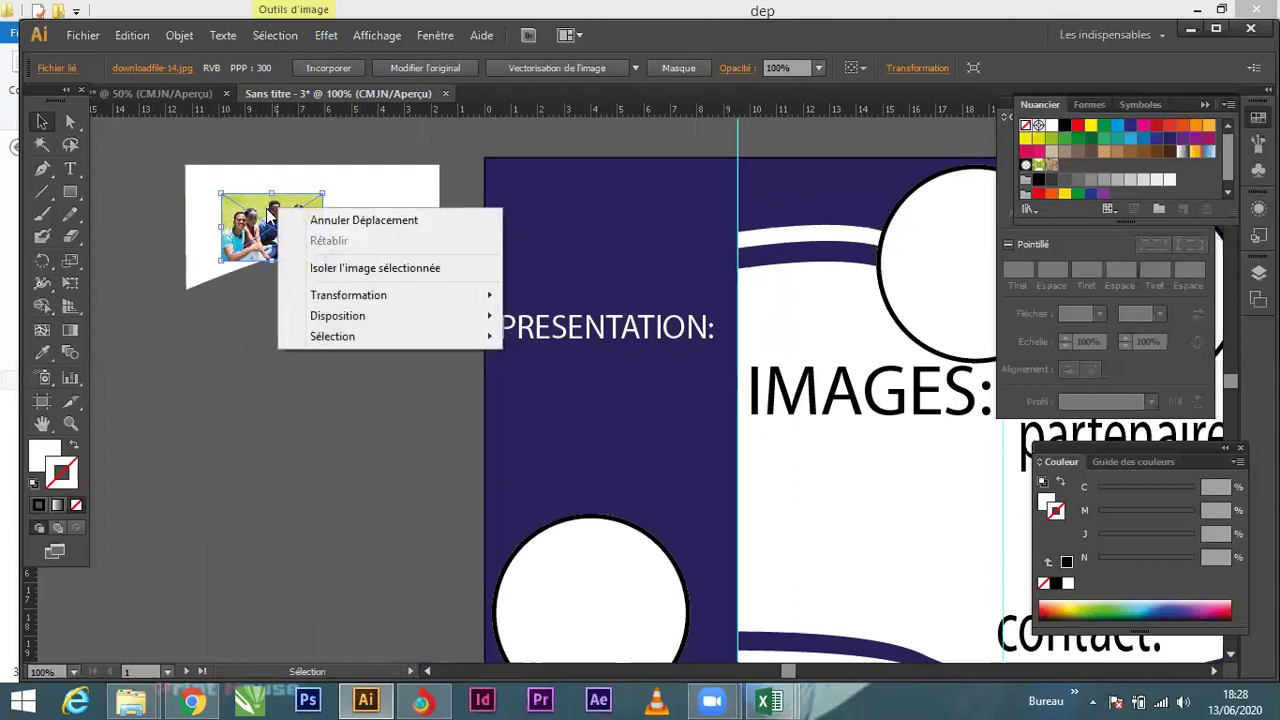
{"action": "mouse_move", "coordinate": [405, 318]}
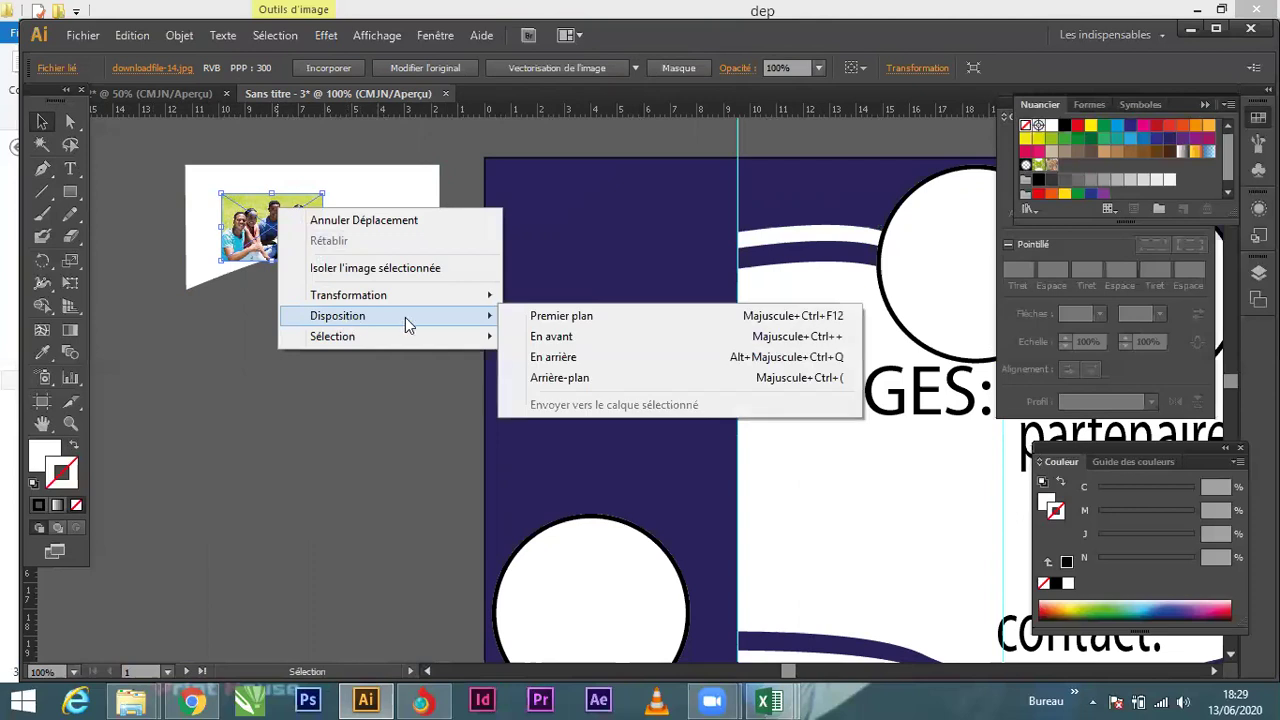
{"action": "left_click", "coordinate": [556, 358]}
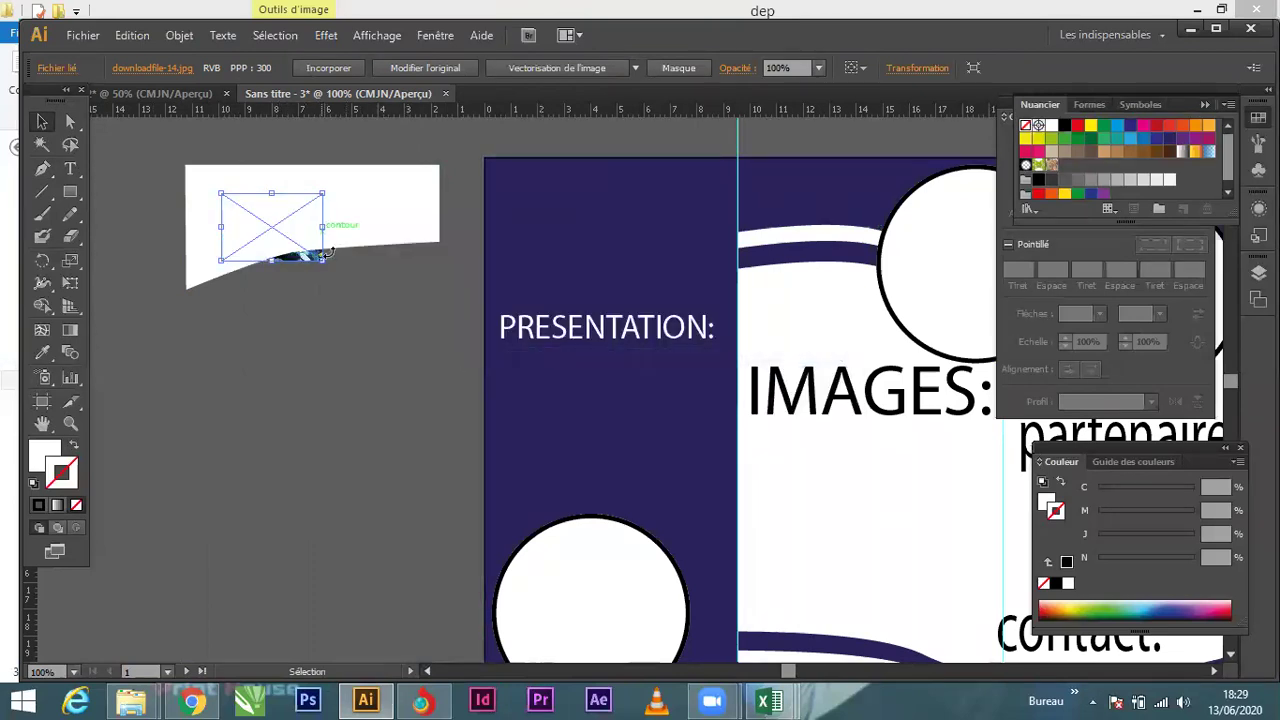
Step: Make a clipping mask from the curved shape and the photo, and give the mask a black 1 pt outline
{"action": "left_click_drag", "start_coordinate": [445, 273], "coordinate": [152, 170]}
{"action": "right_click", "coordinate": [257, 214]}
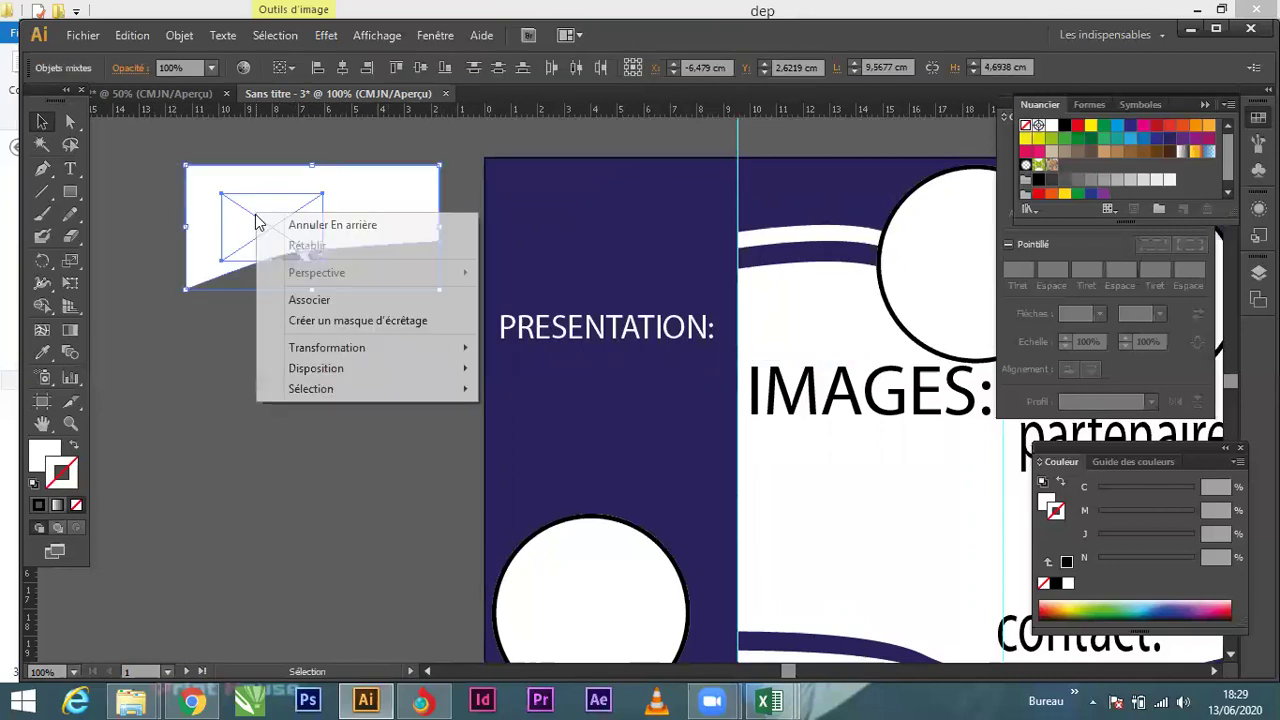
{"action": "left_click", "coordinate": [297, 320]}
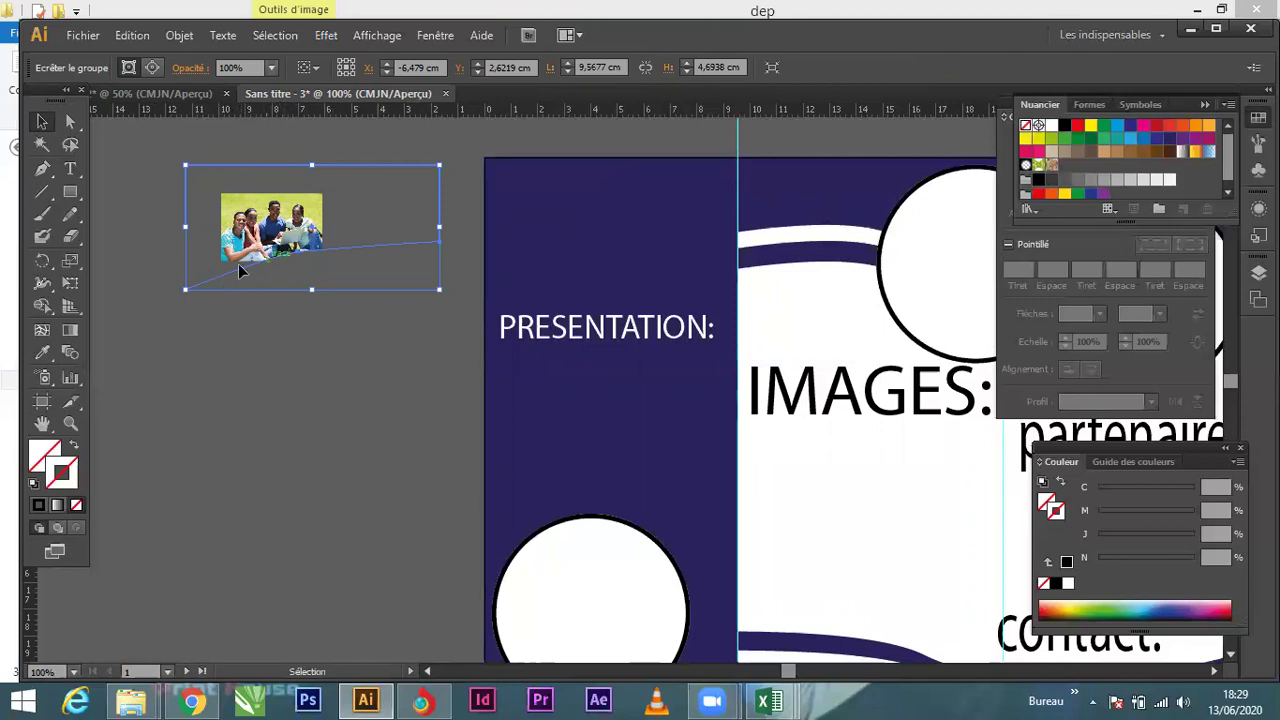
{"action": "left_click", "coordinate": [38, 505]}
{"action": "left_click", "coordinate": [236, 354]}
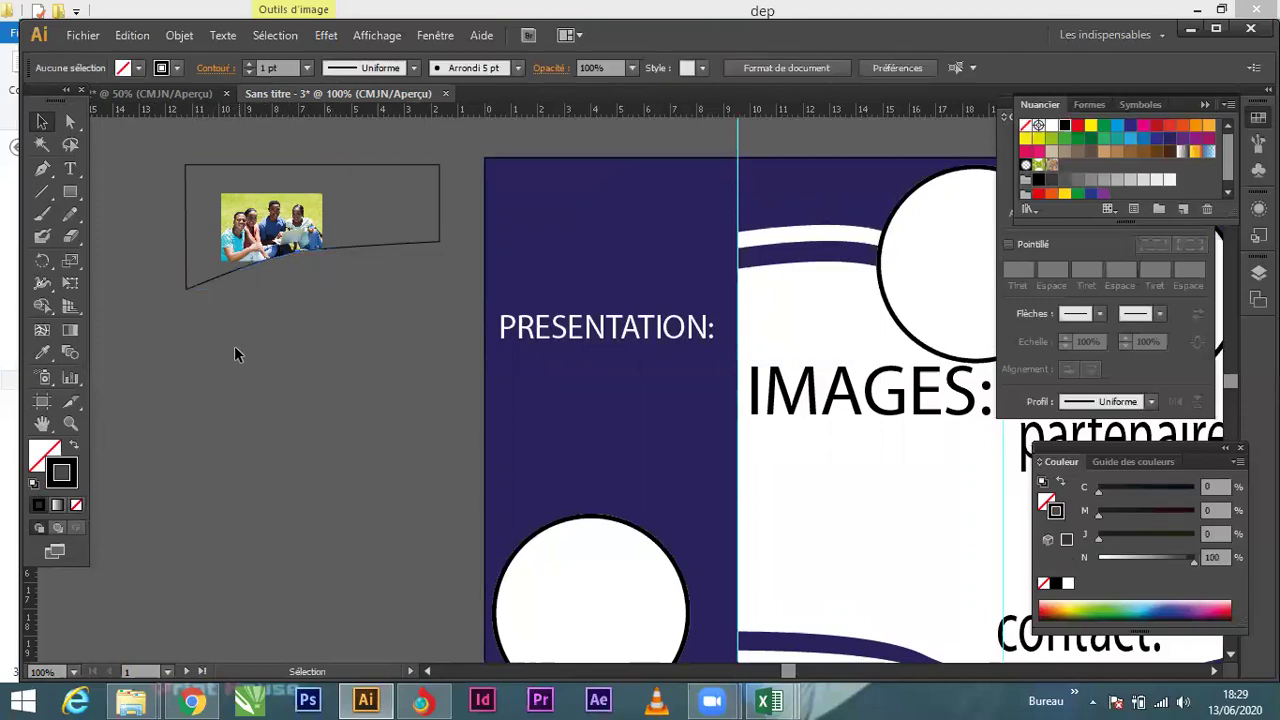
Step: Isolate the clipped group, enlarge and reposition the photo so the four faces fill the curved mask, and leave isolation mode
{"action": "left_click", "coordinate": [255, 232]}
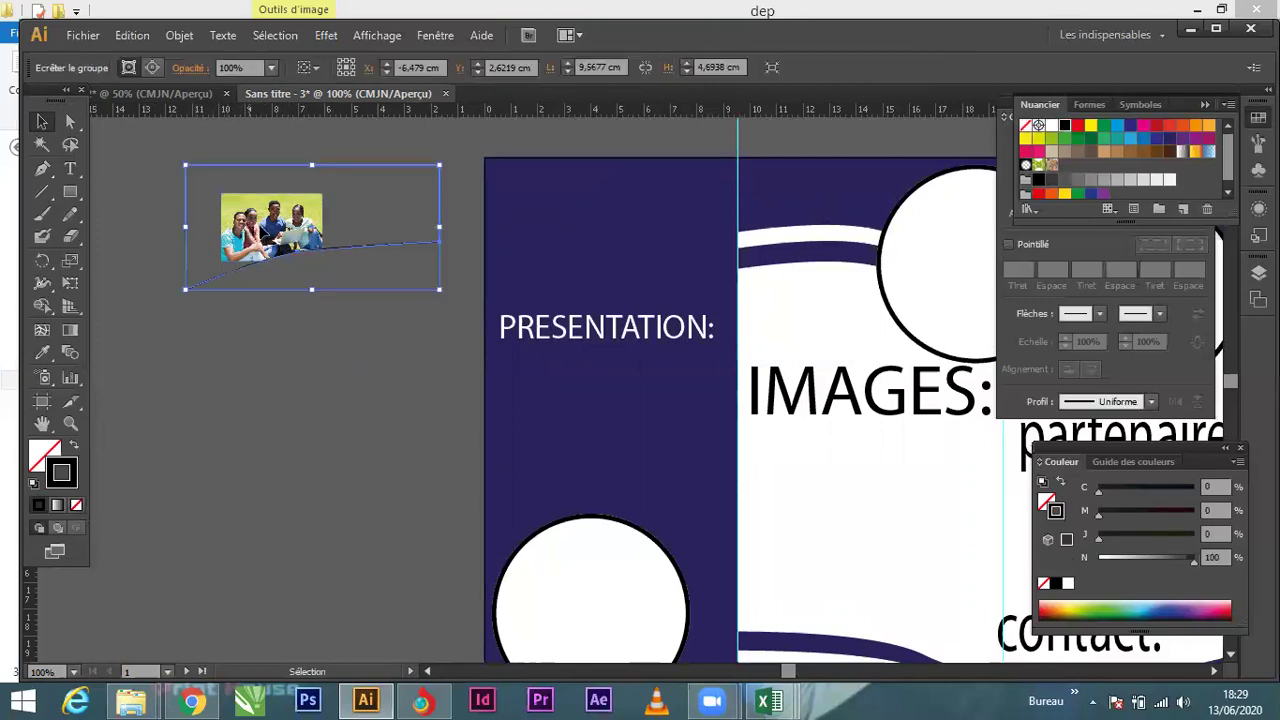
{"action": "double_click", "coordinate": [285, 225]}
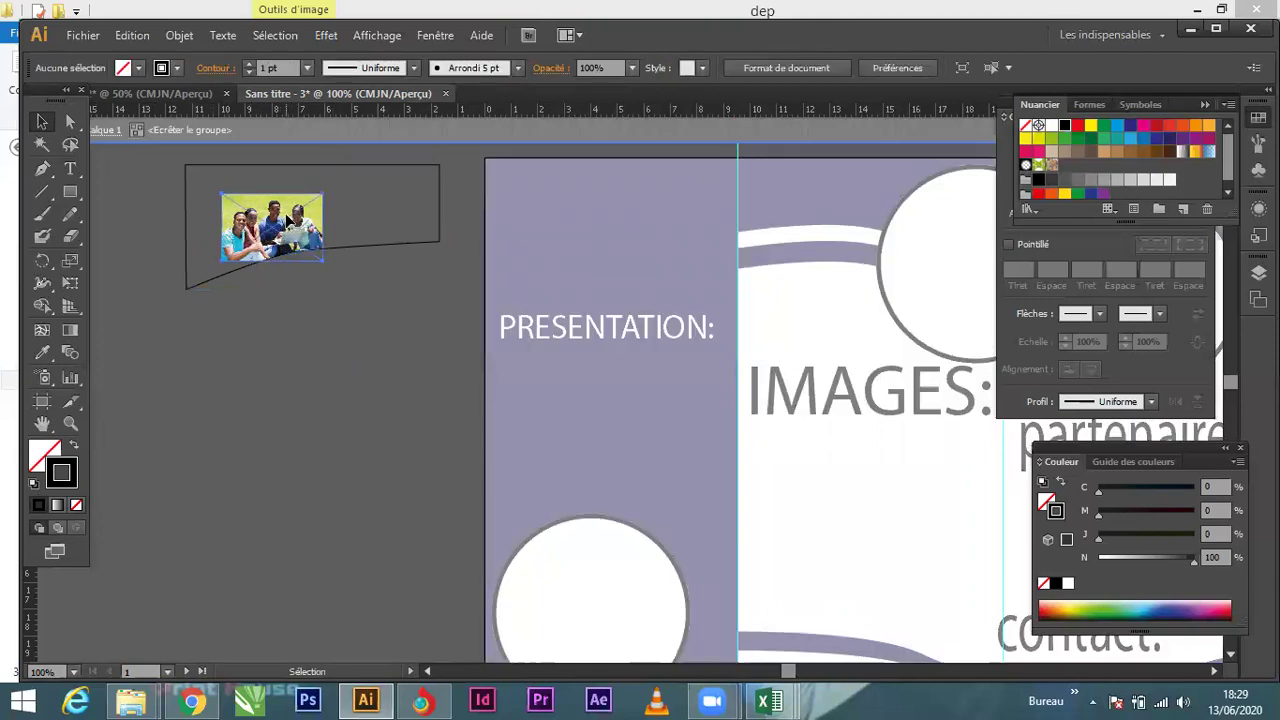
{"action": "left_click", "coordinate": [287, 222]}
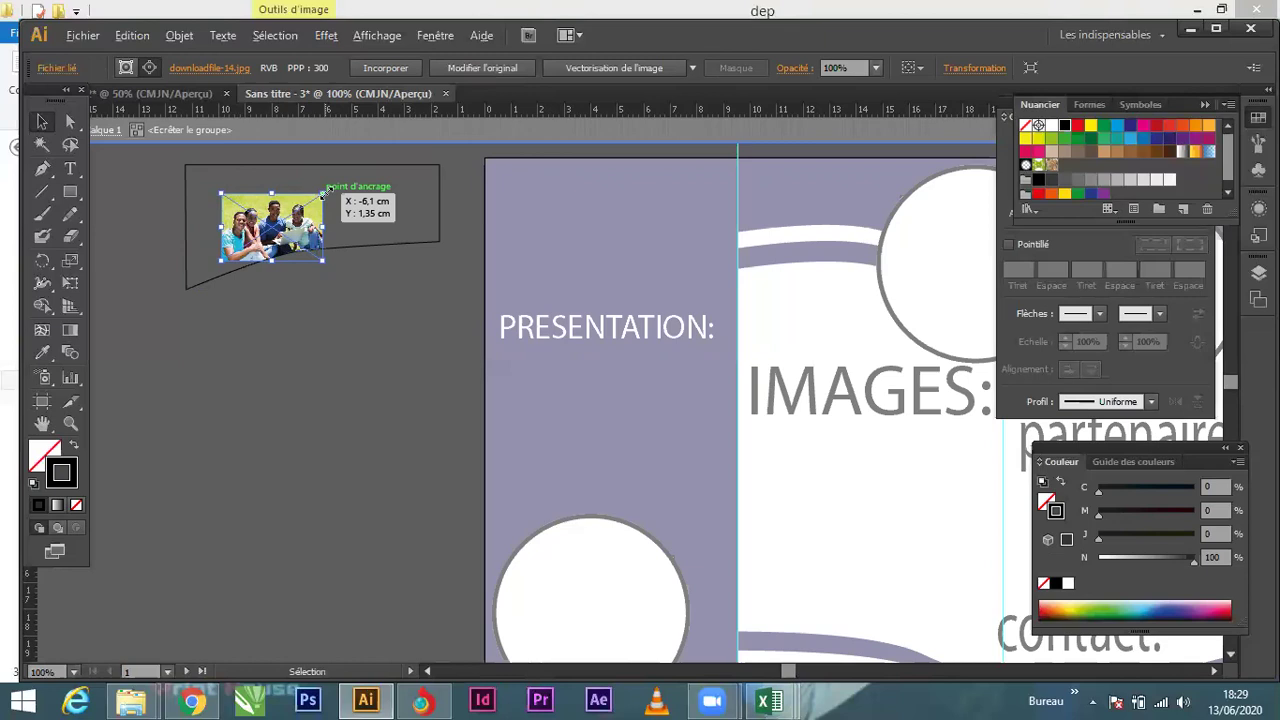
{"action": "left_click_drag", "start_coordinate": [326, 191], "coordinate": [417, 298]}
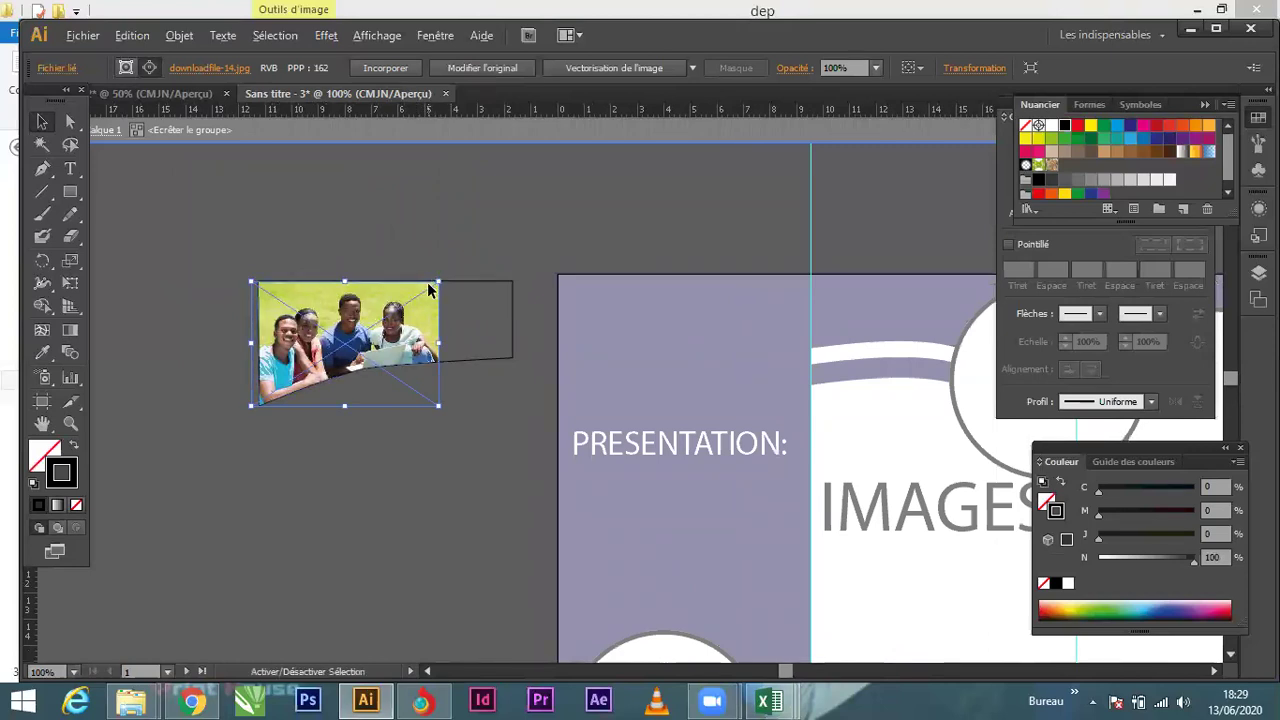
{"action": "left_click_drag", "start_coordinate": [437, 283], "coordinate": [520, 234]}
{"action": "left_click_drag", "start_coordinate": [318, 330], "coordinate": [363, 329]}
{"action": "left_click_drag", "start_coordinate": [362, 334], "coordinate": [340, 324]}
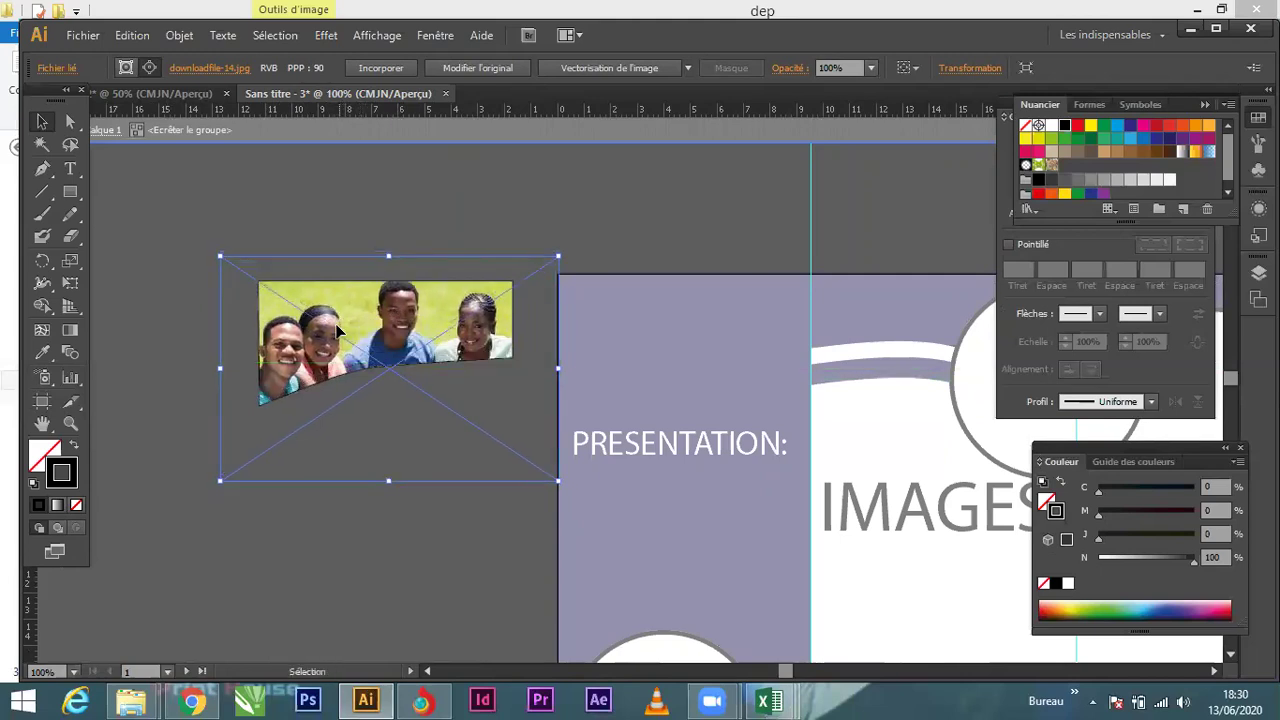
{"action": "left_click", "coordinate": [318, 215]}
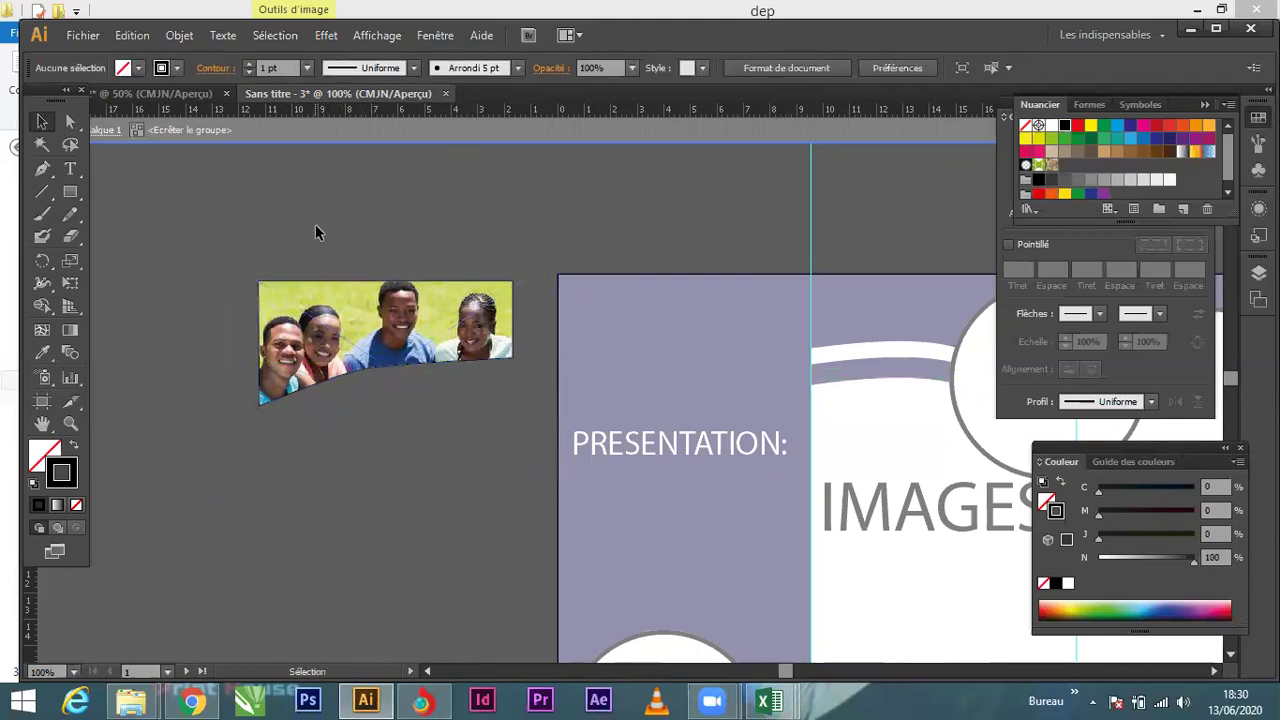
{"action": "double_click", "coordinate": [317, 548]}
Step: Shift the PRESENTATION: heading slightly down and to the right within the first panel
{"action": "left_click", "coordinate": [363, 354]}
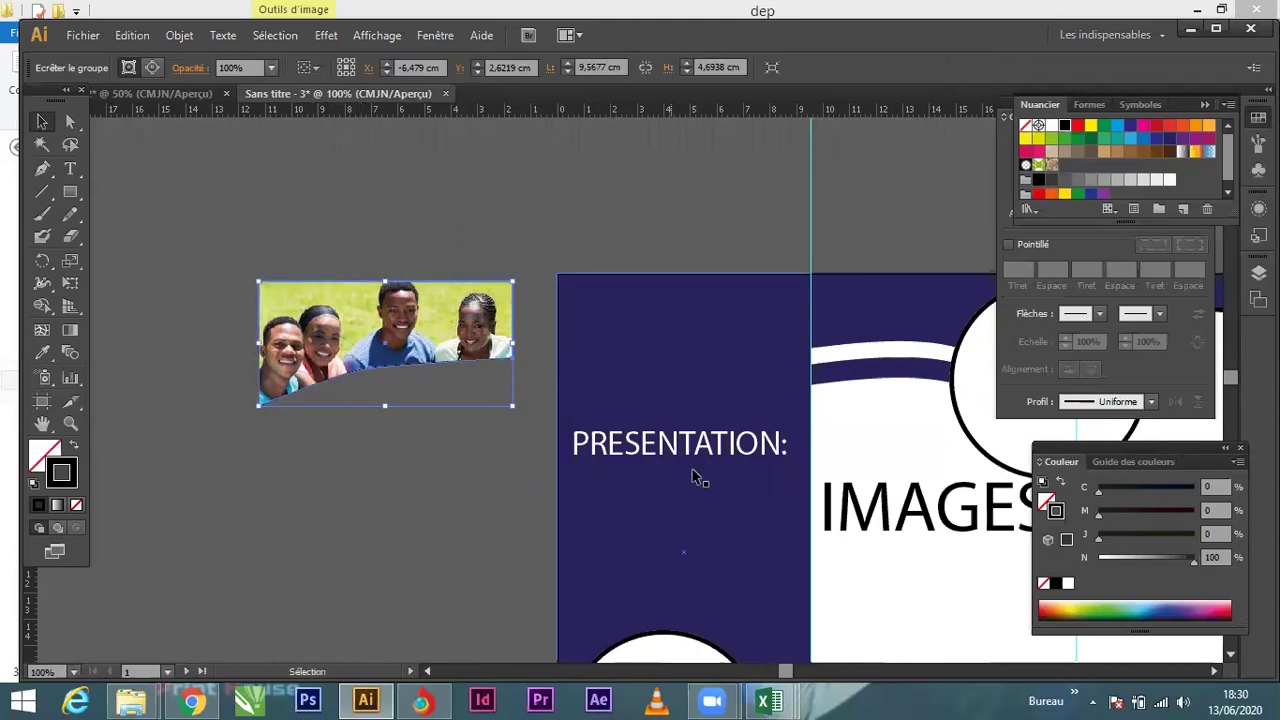
{"action": "left_click", "coordinate": [651, 447]}
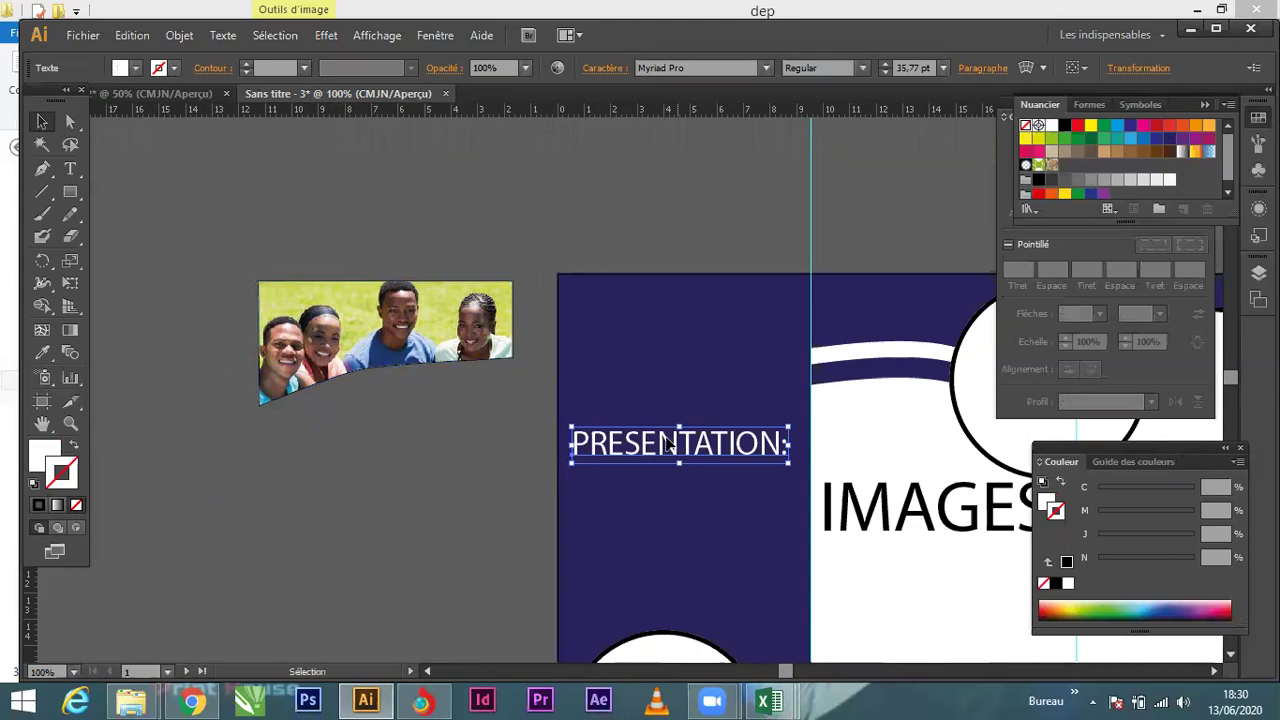
{"action": "left_click_drag", "start_coordinate": [673, 462], "coordinate": [685, 473]}
Step: Move the curved masked group photo to fit the top of the first panel and remove its outline
{"action": "left_click", "coordinate": [385, 343]}
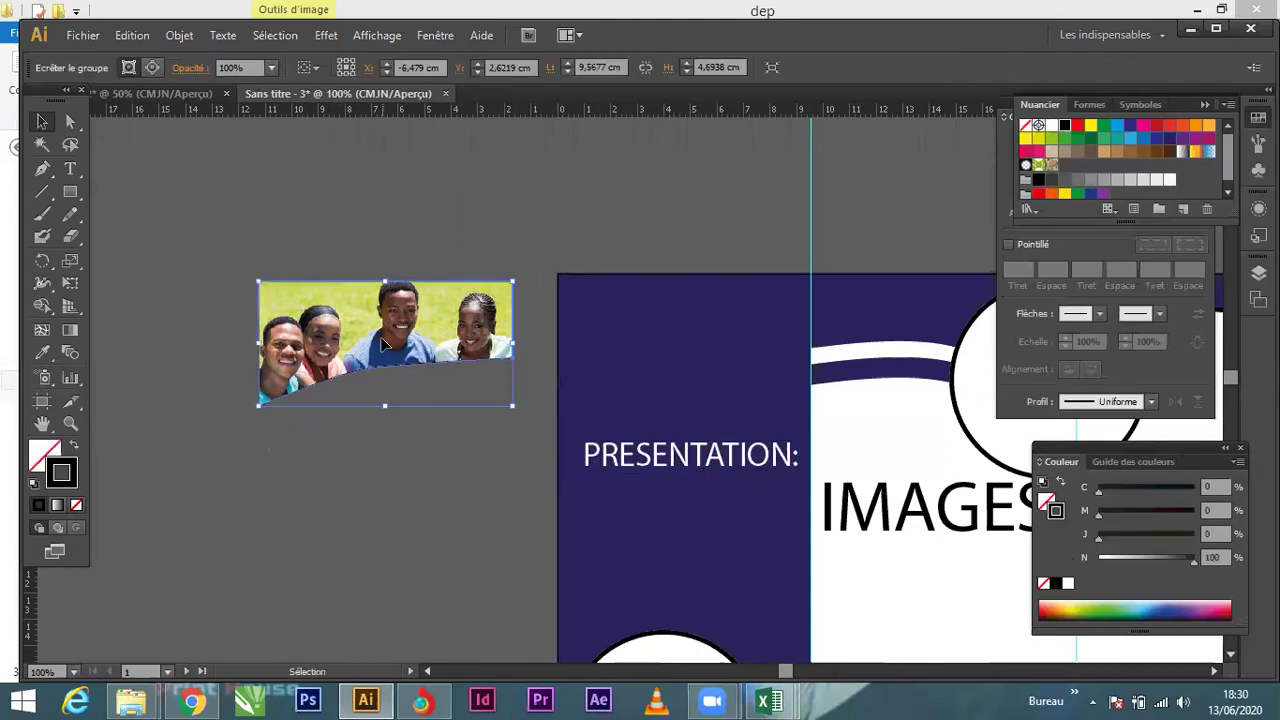
{"action": "left_click_drag", "start_coordinate": [390, 335], "coordinate": [688, 326]}
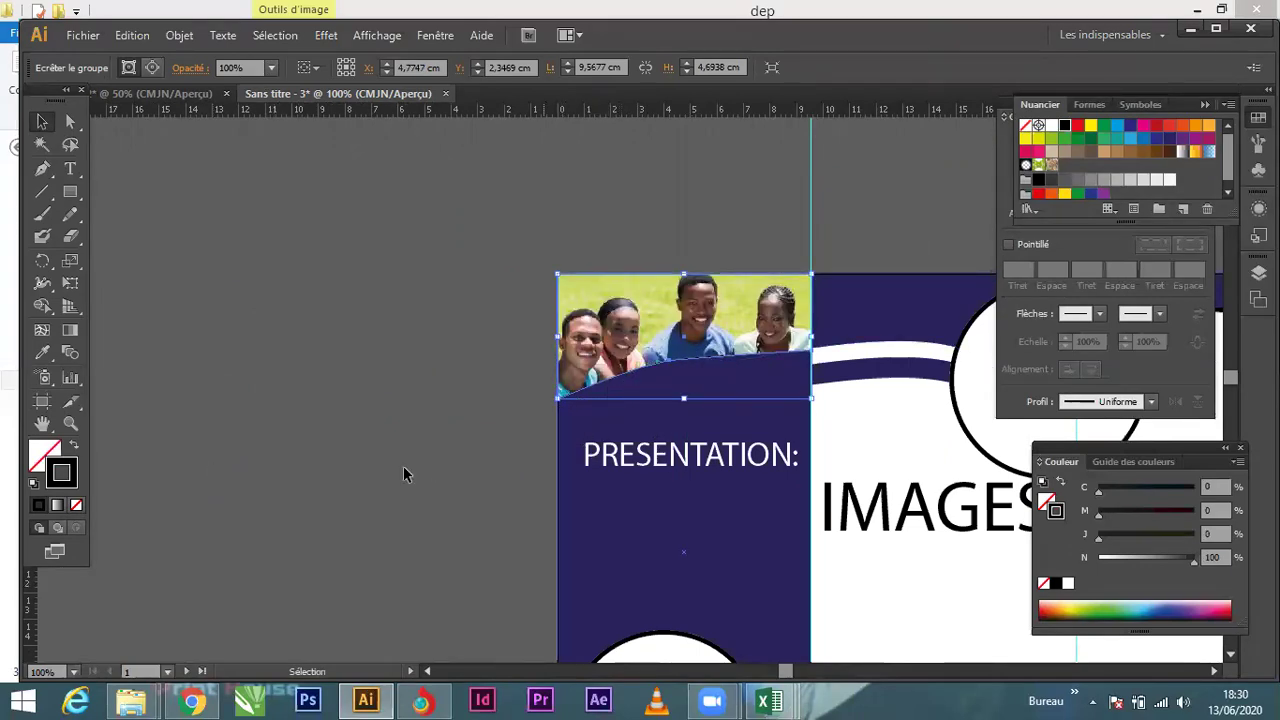
{"action": "left_click", "coordinate": [78, 508]}
{"action": "left_click", "coordinate": [337, 428]}
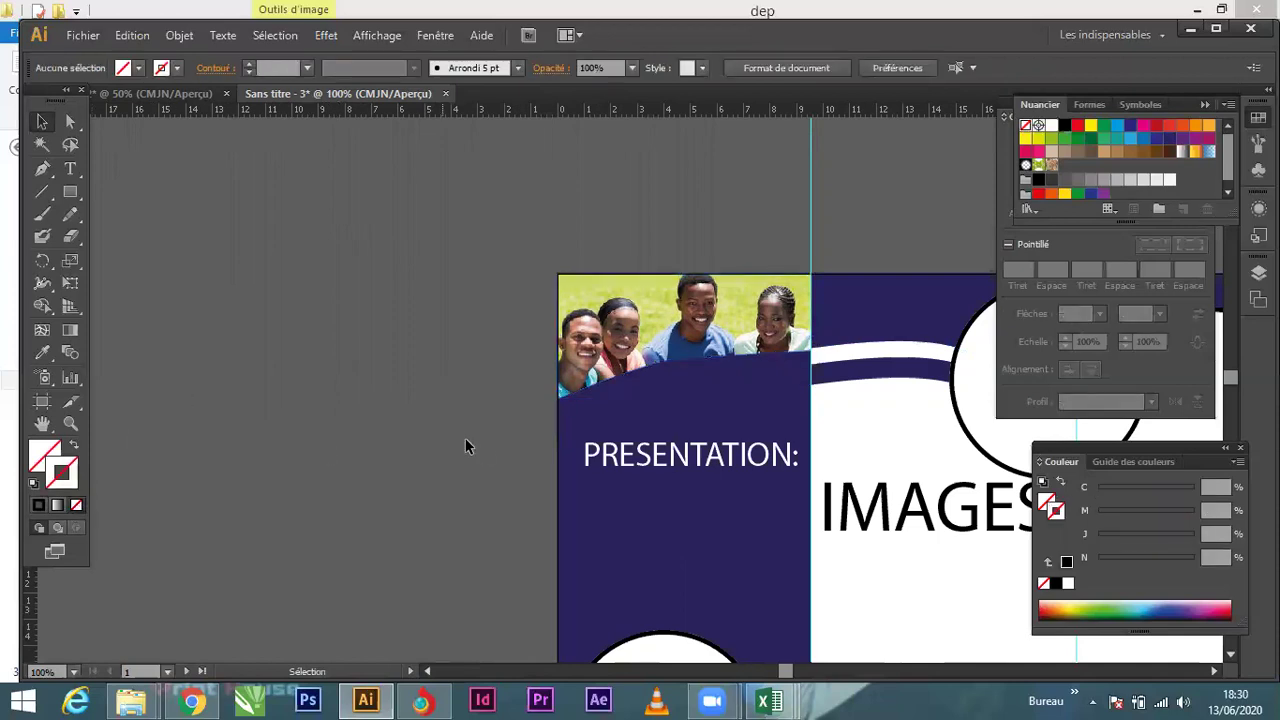
Step: Draw a white, outline-free rectangle about 9.95 by 3.56 cm across the top of the second panel, between the two guides
{"action": "left_click_drag", "start_coordinate": [440, 369], "coordinate": [297, 407]}
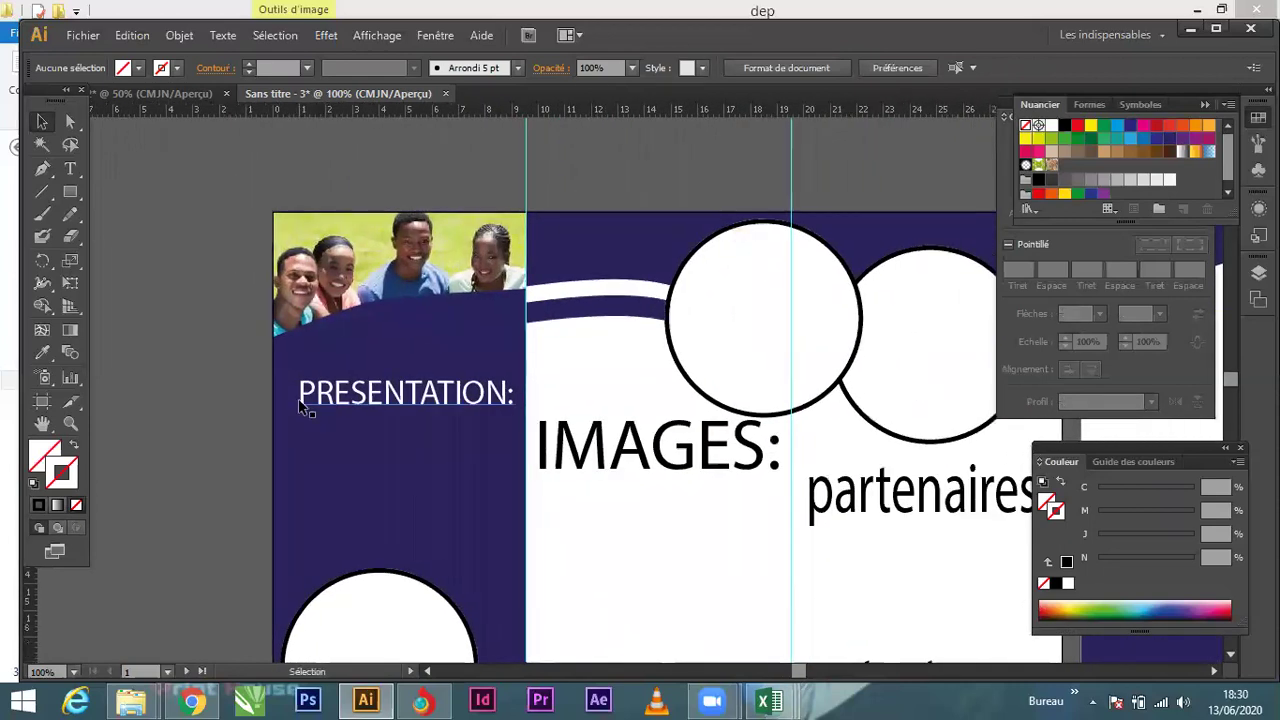
{"action": "scroll", "coordinate": [326, 428], "scroll_direction": "up", "scroll_amount": 1}
{"action": "scroll", "coordinate": [326, 440], "scroll_direction": "down", "scroll_amount": 2}
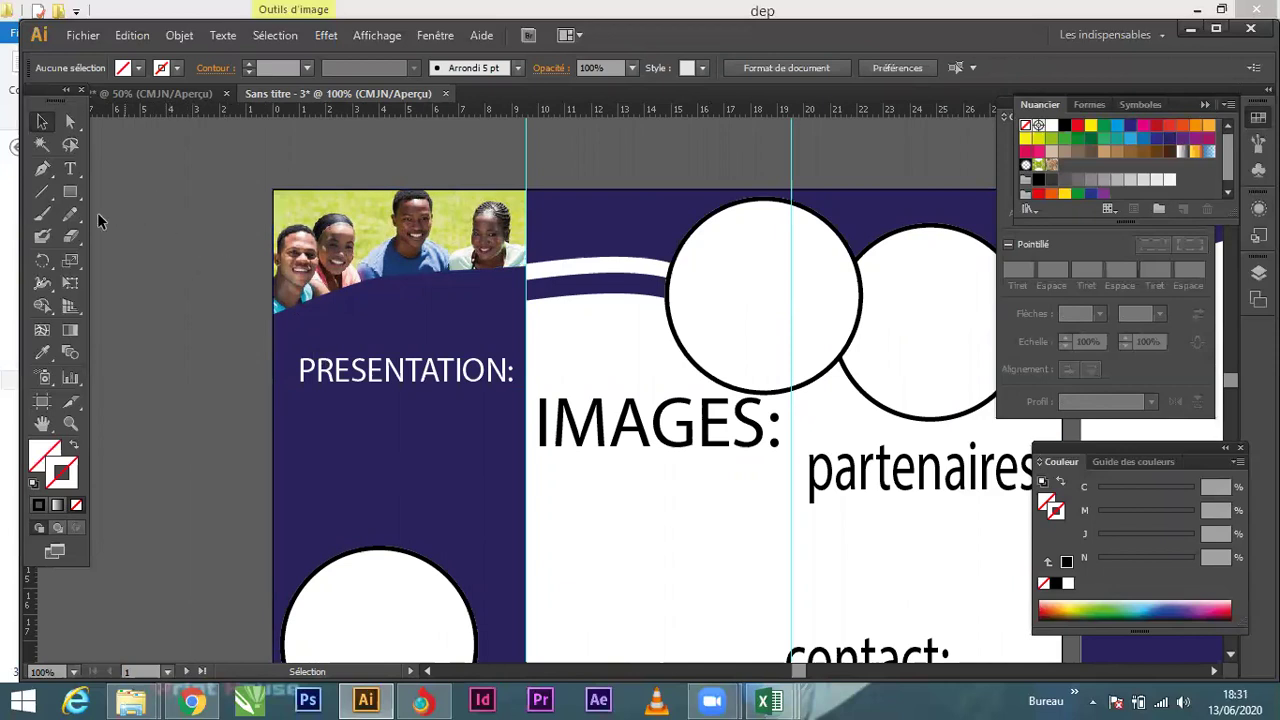
{"action": "left_click", "coordinate": [70, 193]}
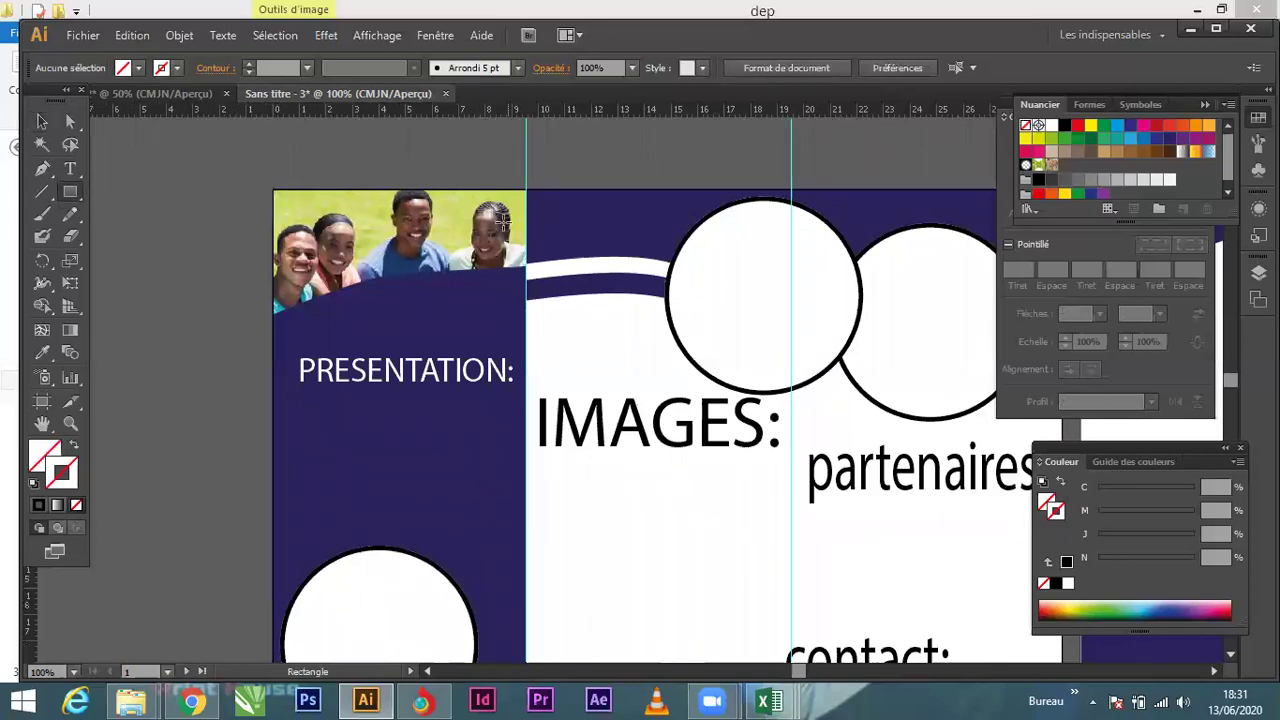
{"action": "left_click_drag", "start_coordinate": [523, 189], "coordinate": [790, 284]}
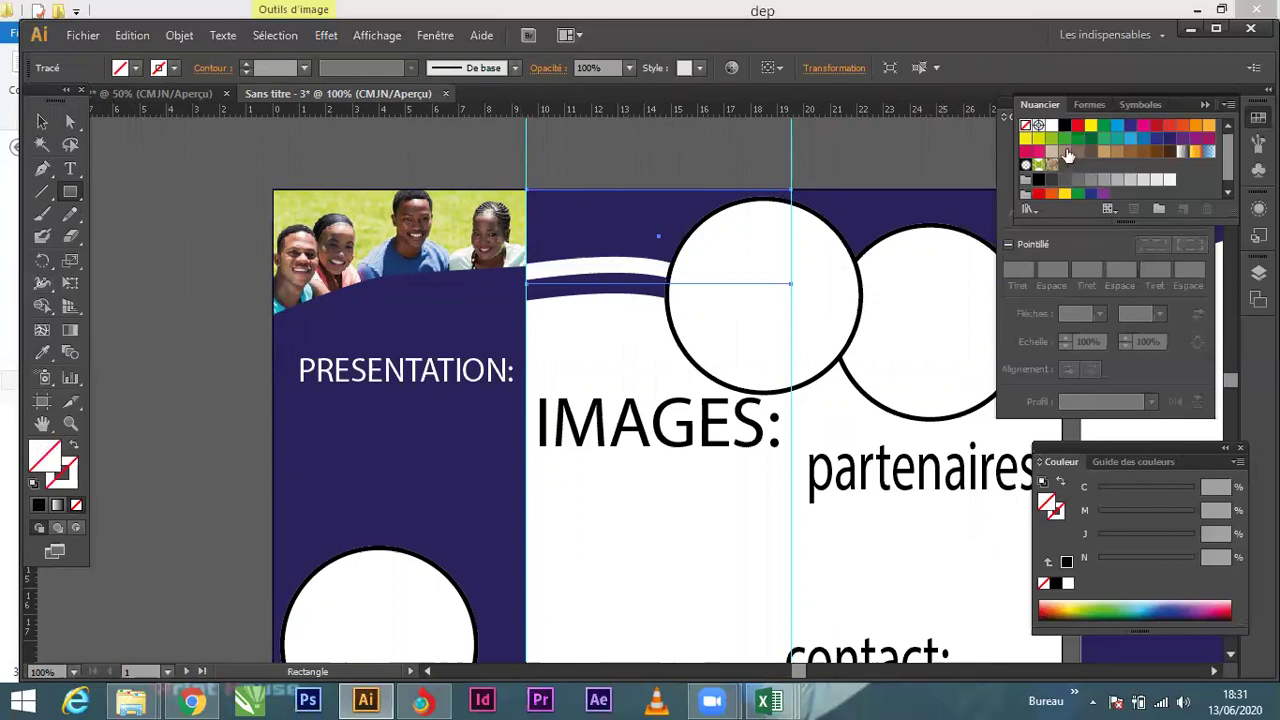
{"action": "left_click", "coordinate": [1064, 125]}
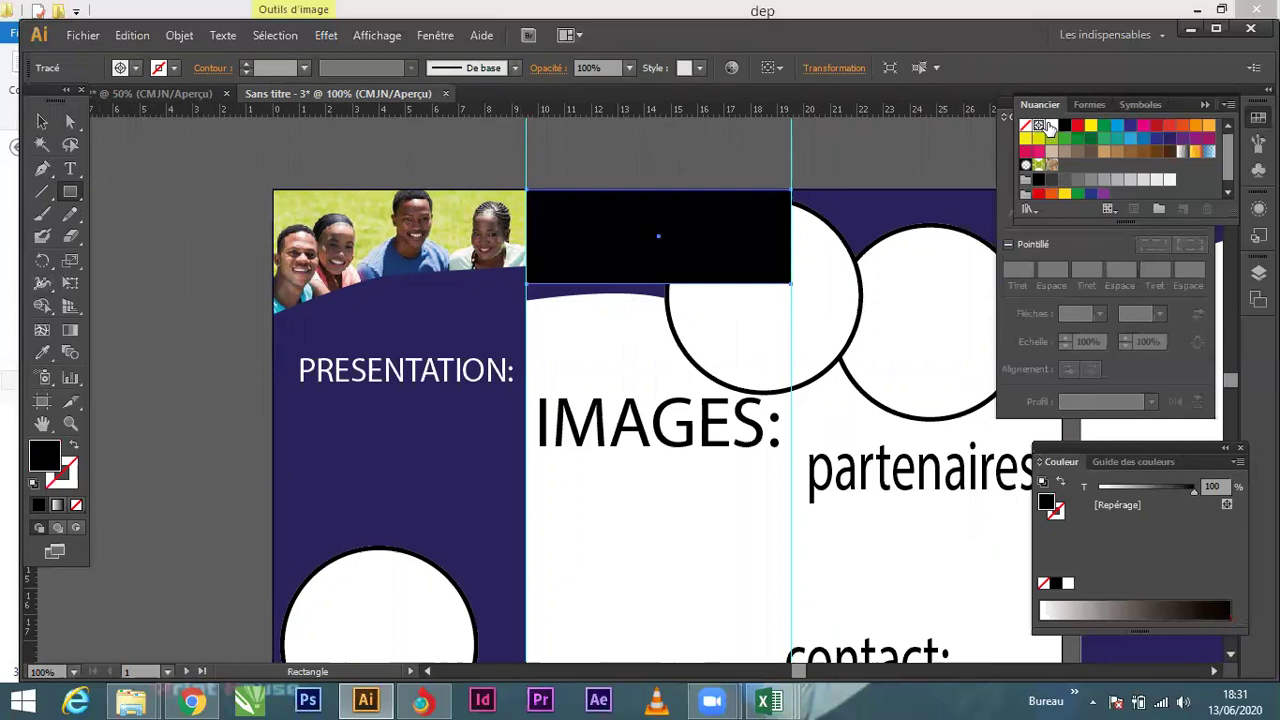
{"action": "left_click", "coordinate": [1049, 126]}
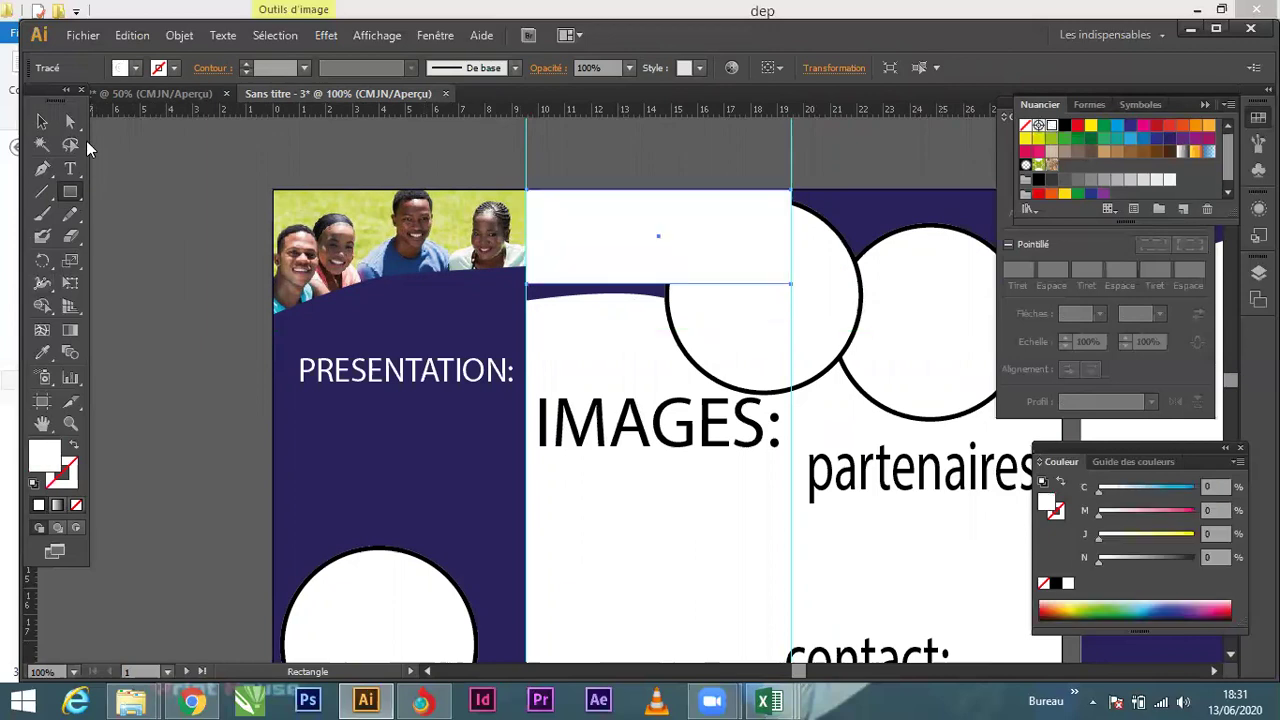
Step: Add a smooth anchor point near the middle of the rectangle's lower edge and raise it about 0.94 cm to form an arch
{"action": "left_click", "coordinate": [42, 122]}
{"action": "left_click", "coordinate": [42, 168]}
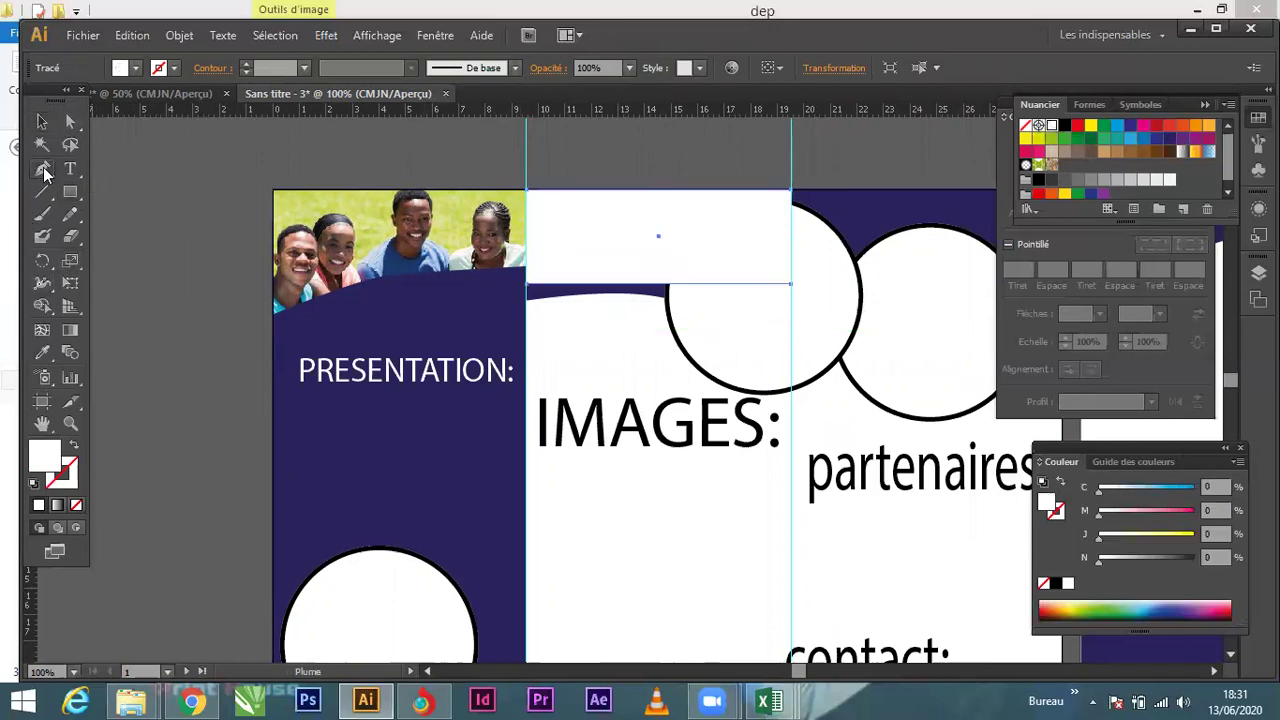
{"action": "left_click", "coordinate": [660, 287]}
{"action": "left_click", "coordinate": [650, 287]}
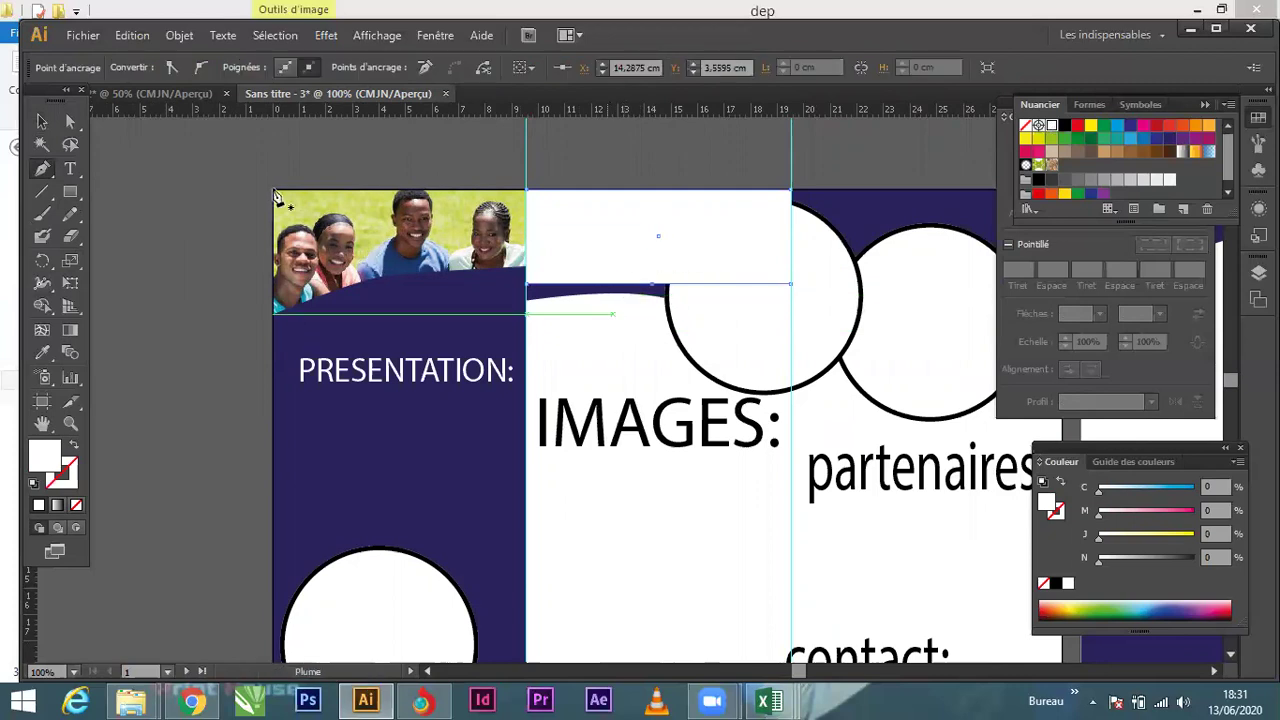
{"action": "left_click", "coordinate": [68, 122]}
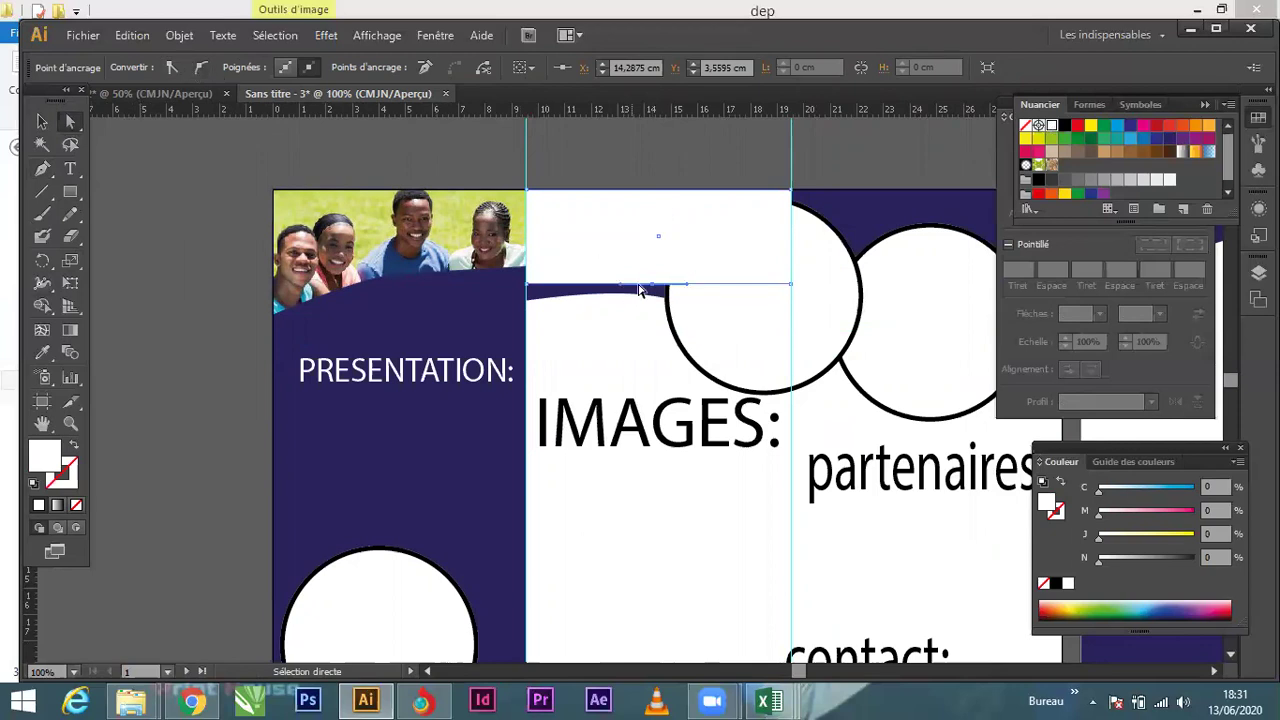
{"action": "left_click_drag", "start_coordinate": [637, 290], "coordinate": [651, 258]}
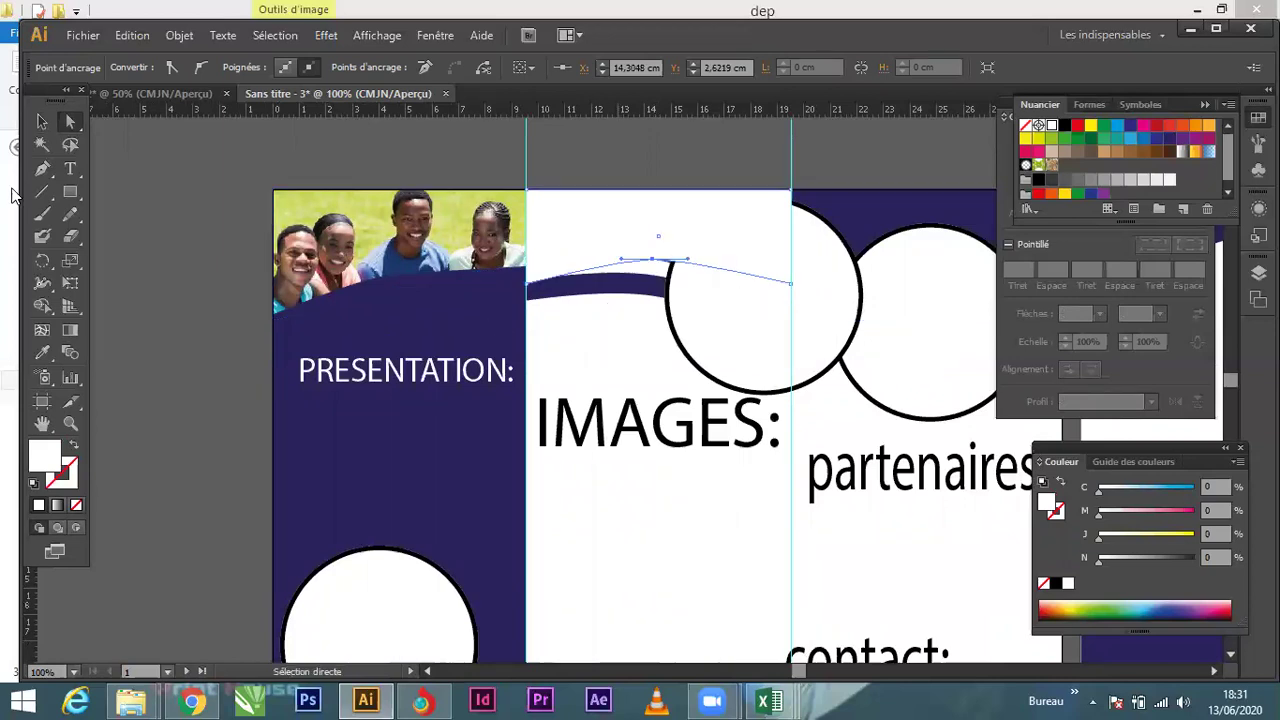
Step: Move the arched white shape onto the empty pasteboard beside the first panel, centred at about X -6.46 cm, Y 2.35 cm
{"action": "left_click", "coordinate": [41, 121]}
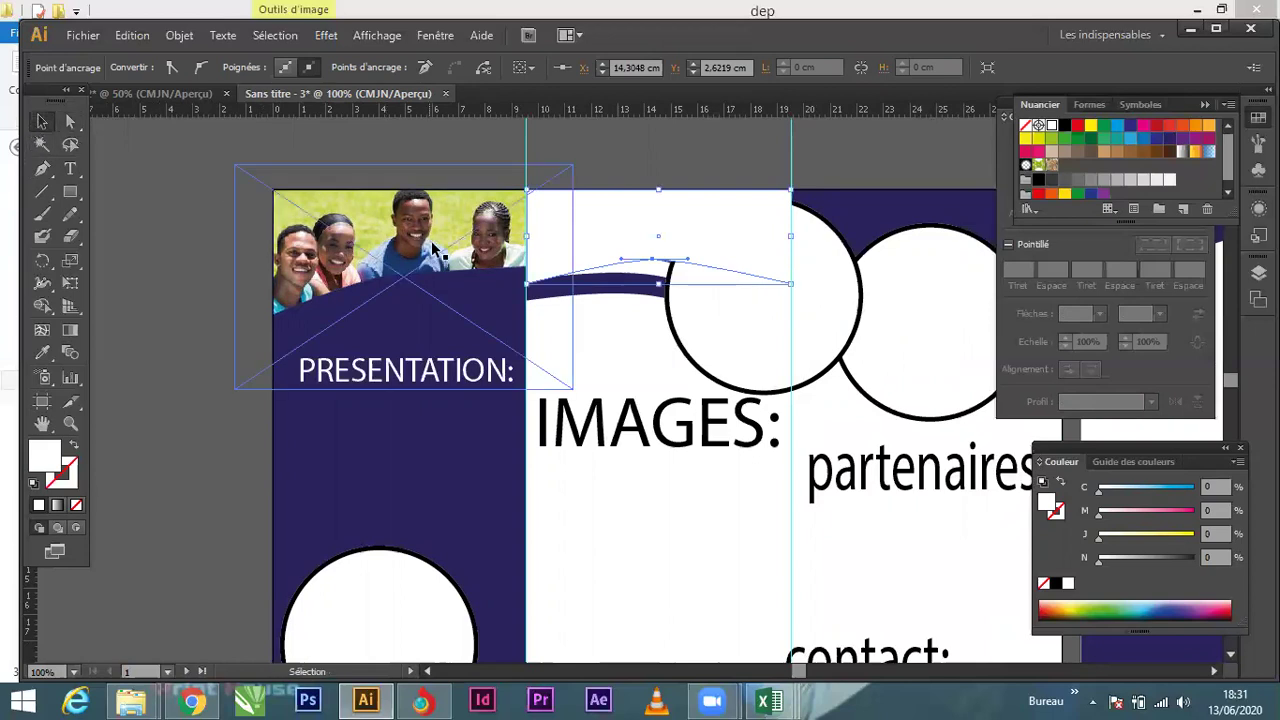
{"action": "key", "text": "space"}
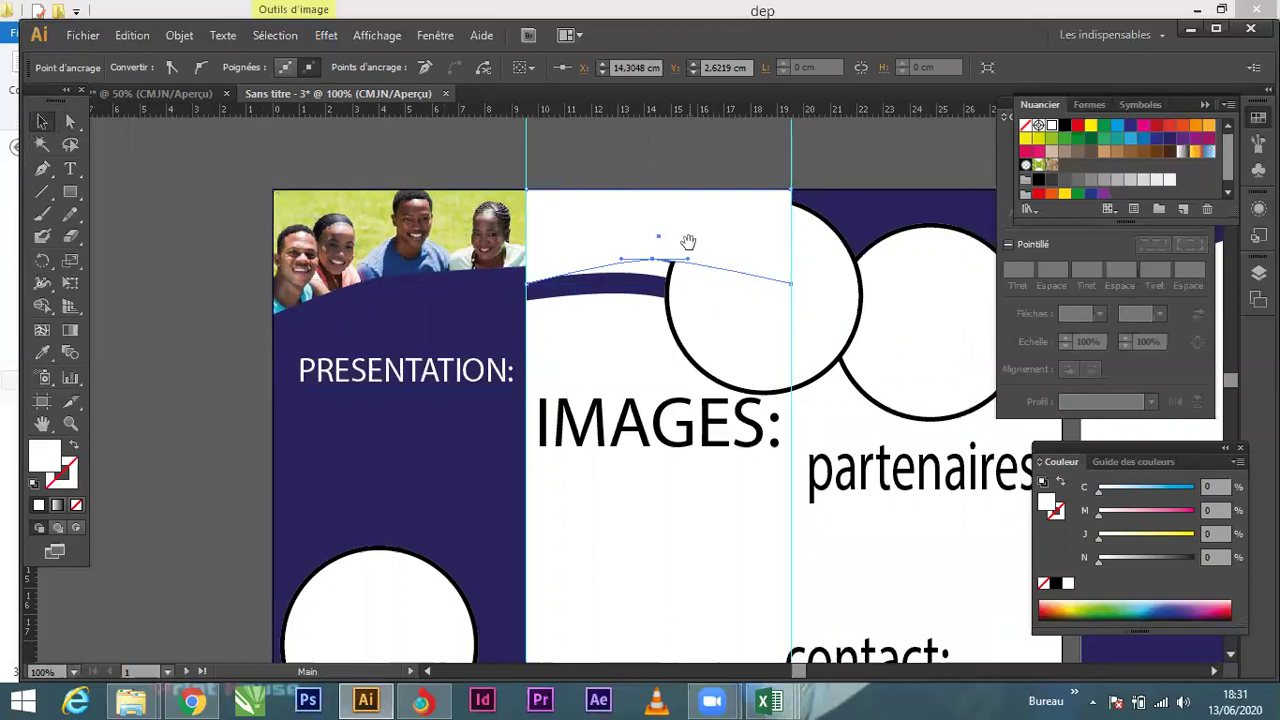
{"action": "left_click_drag", "start_coordinate": [676, 247], "coordinate": [190, 268]}
{"action": "key", "text": "space"}
{"action": "left_click_drag", "start_coordinate": [341, 243], "coordinate": [623, 283]}
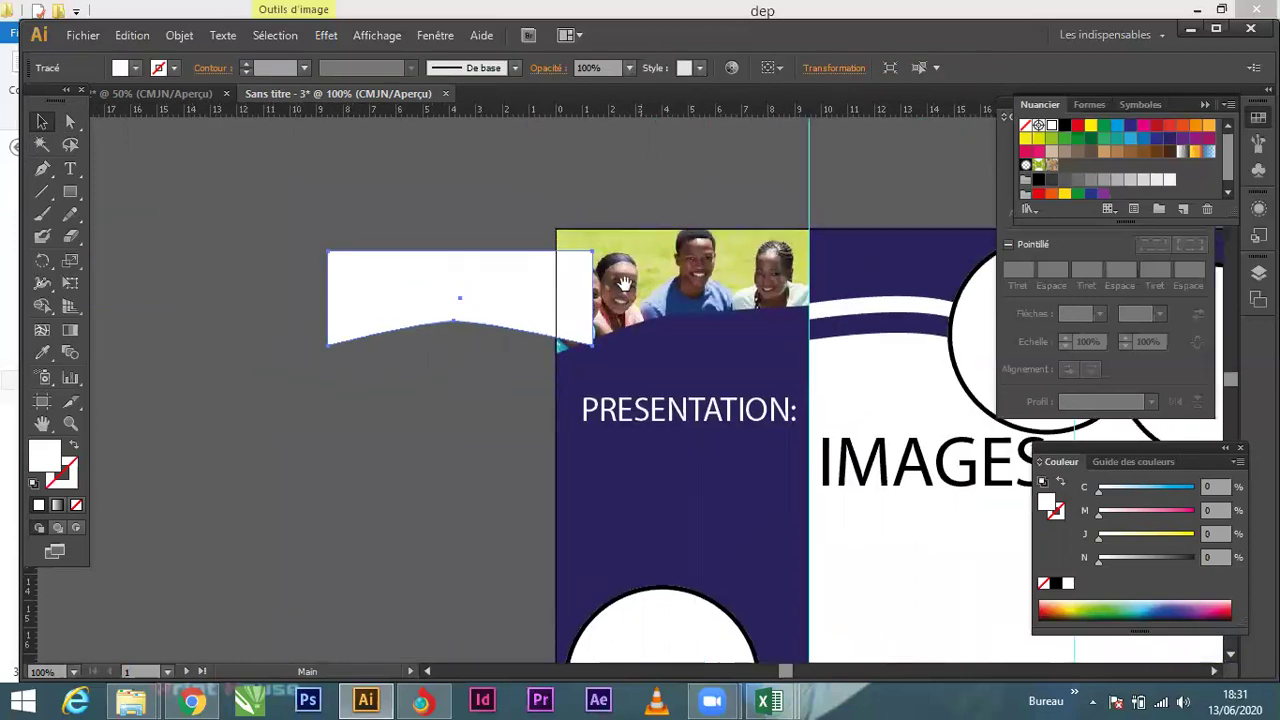
{"action": "left_click_drag", "start_coordinate": [465, 303], "coordinate": [386, 297]}
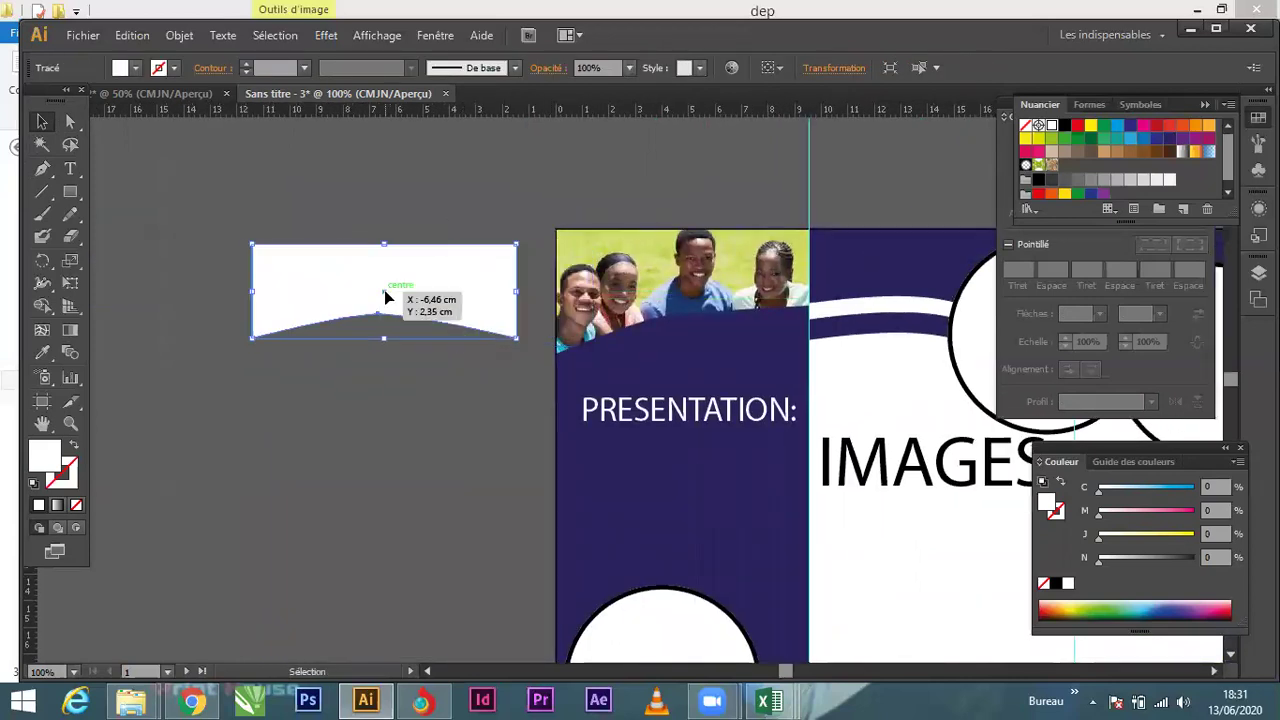
{"action": "left_click", "coordinate": [328, 230]}
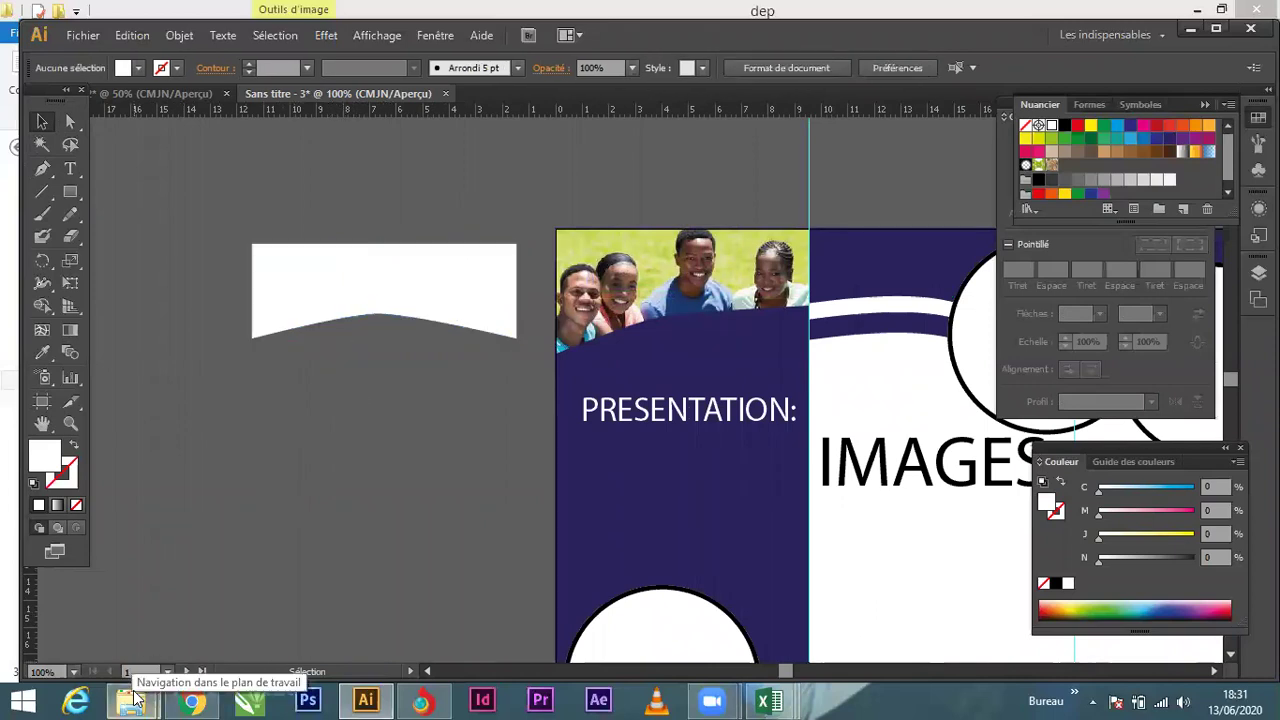
Step: Try to bring the downloadfile-16 image from the dep folder into the Illustrator document
{"action": "mouse_move", "coordinate": [140, 699]}
{"action": "left_click", "coordinate": [165, 610]}
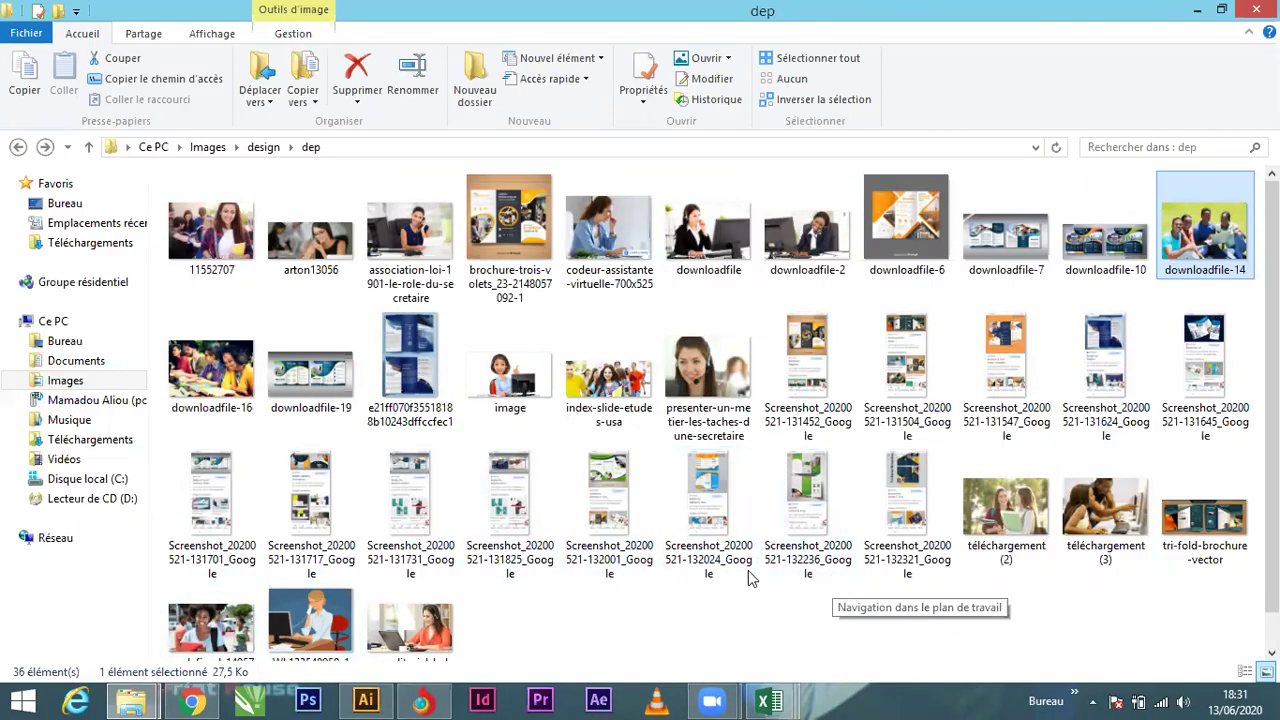
{"action": "left_click_drag", "start_coordinate": [230, 390], "coordinate": [368, 700]}
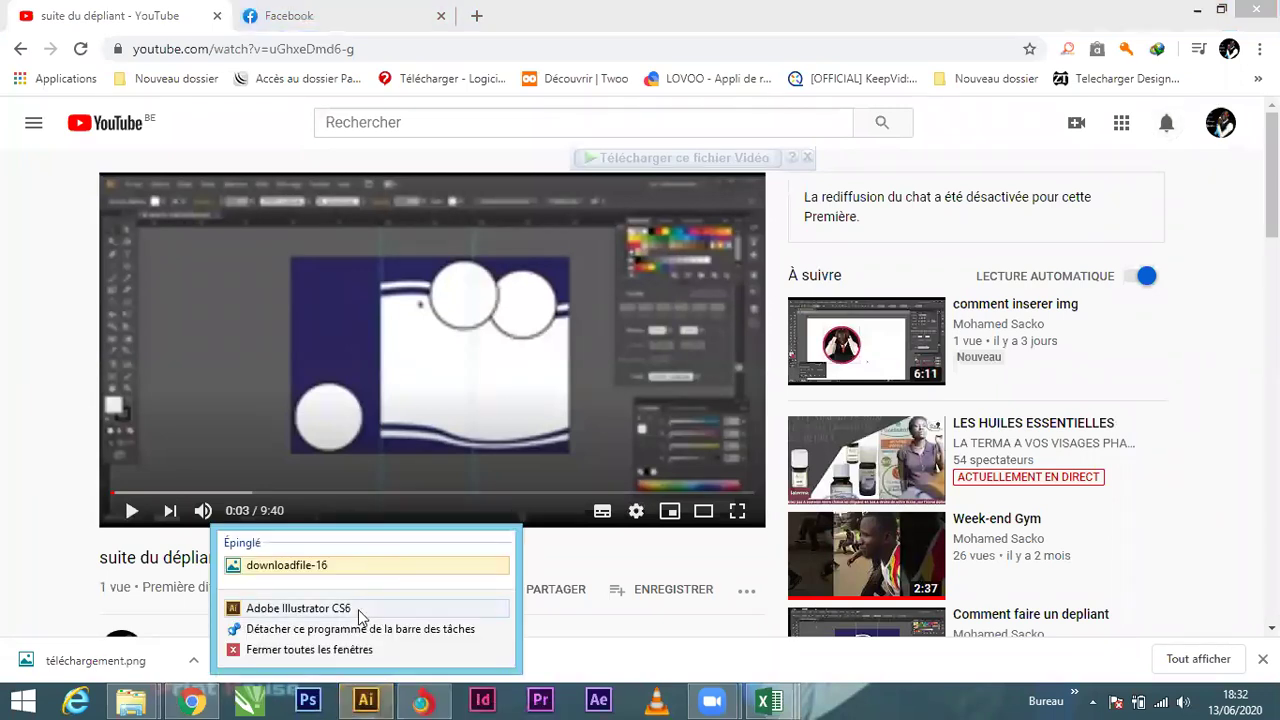
{"action": "left_click", "coordinate": [1207, 17]}
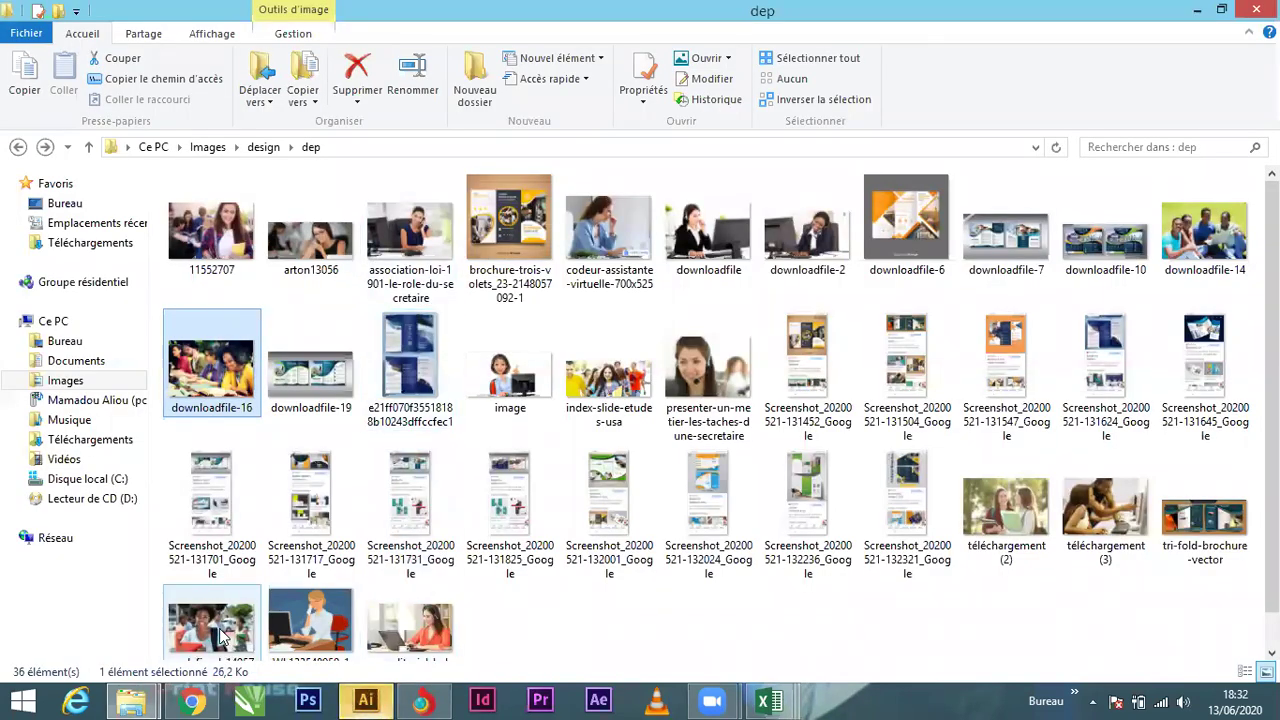
{"action": "left_click", "coordinate": [366, 700]}
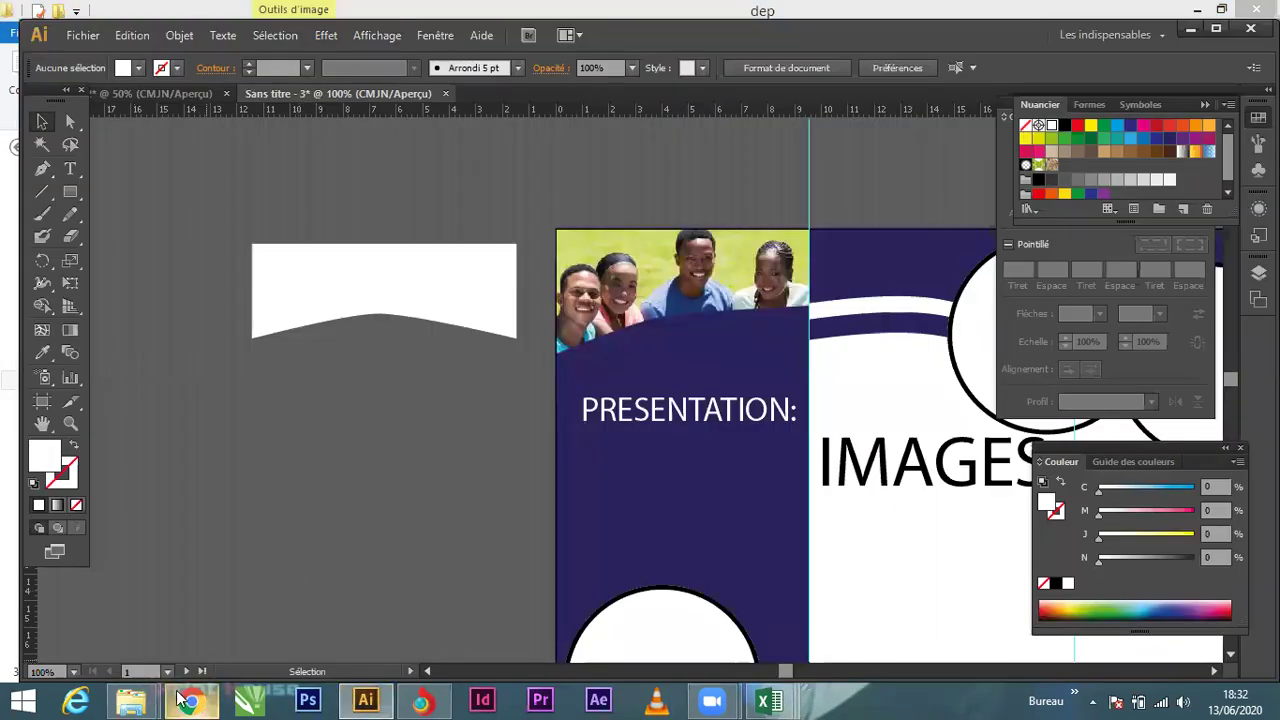
Step: Place the downloadfile-16 image from the dep folder into the Illustrator document and position it over the arched white shape
{"action": "mouse_move", "coordinate": [150, 703]}
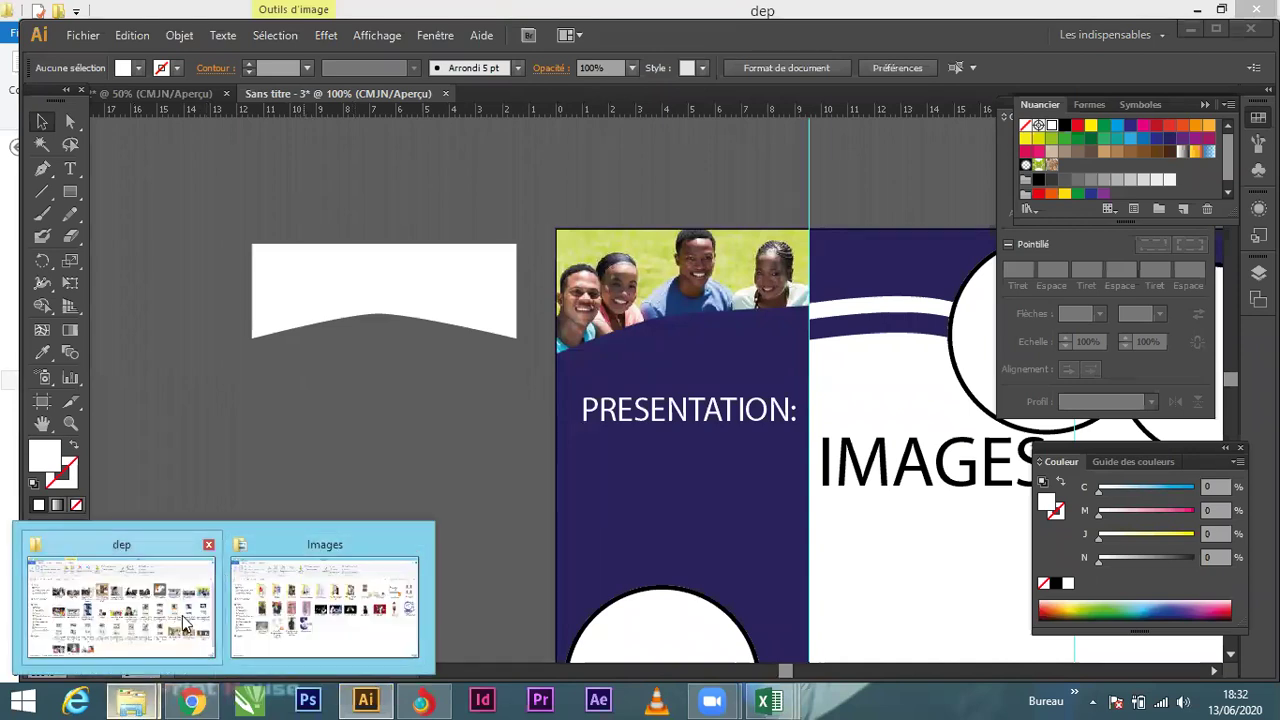
{"action": "left_click", "coordinate": [188, 624]}
{"action": "left_click_drag", "start_coordinate": [230, 358], "coordinate": [366, 451]}
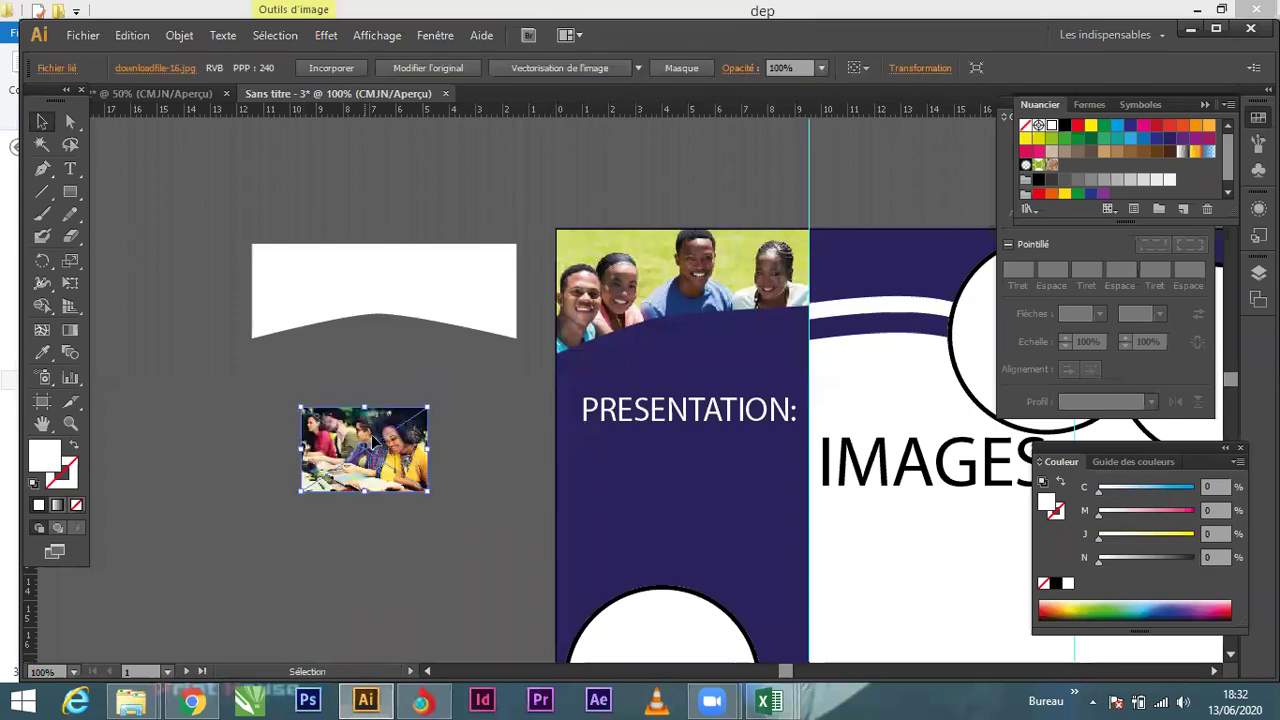
{"action": "left_click_drag", "start_coordinate": [375, 283], "coordinate": [374, 286]}
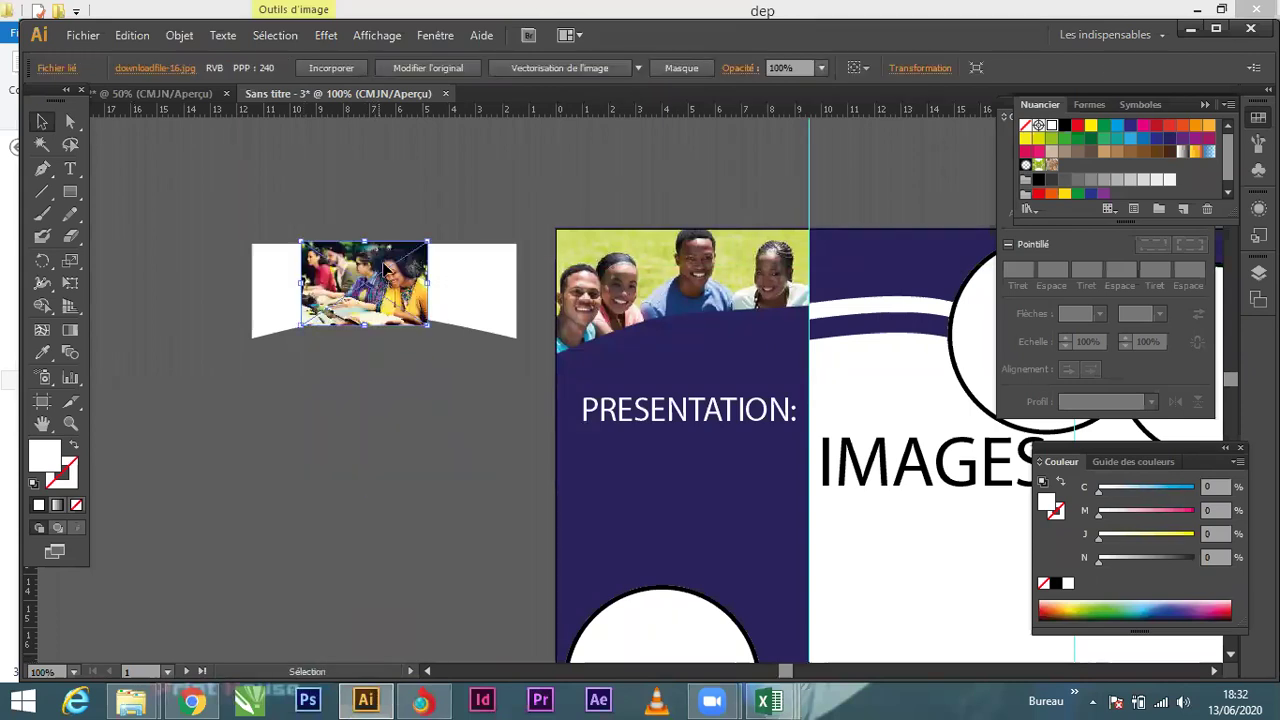
Step: Send the downloadfile-16 photo to the back, behind the arched white shape
{"action": "right_click", "coordinate": [386, 266]}
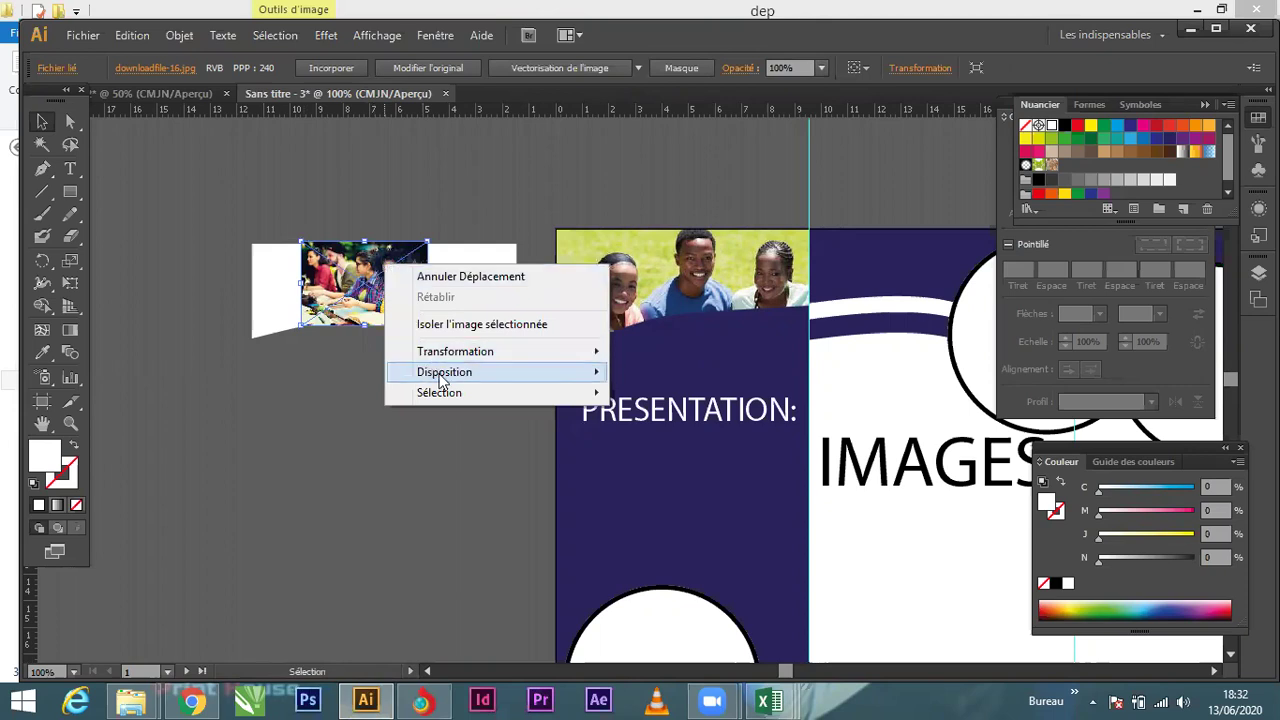
{"action": "mouse_move", "coordinate": [470, 375]}
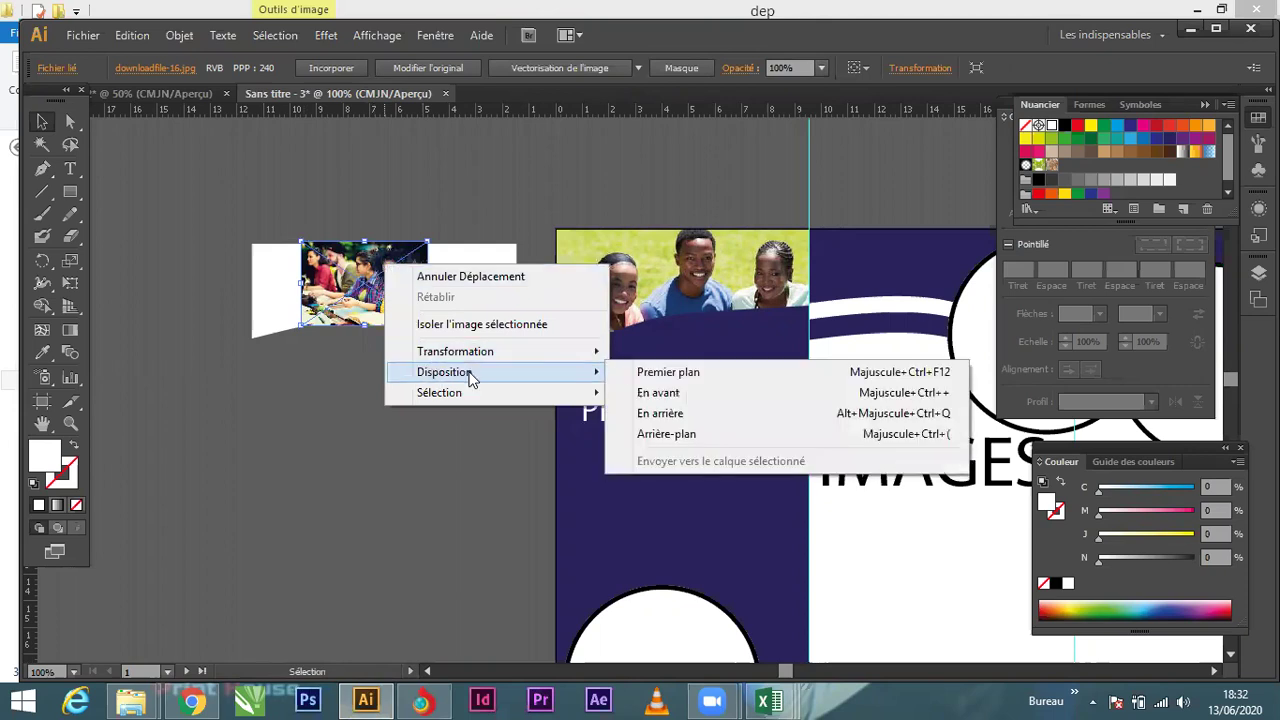
{"action": "left_click", "coordinate": [655, 434]}
Step: Make a clipping mask from the arched shape and the photo, and give the mask a white 1 pt outline
{"action": "left_click_drag", "start_coordinate": [206, 210], "coordinate": [525, 371]}
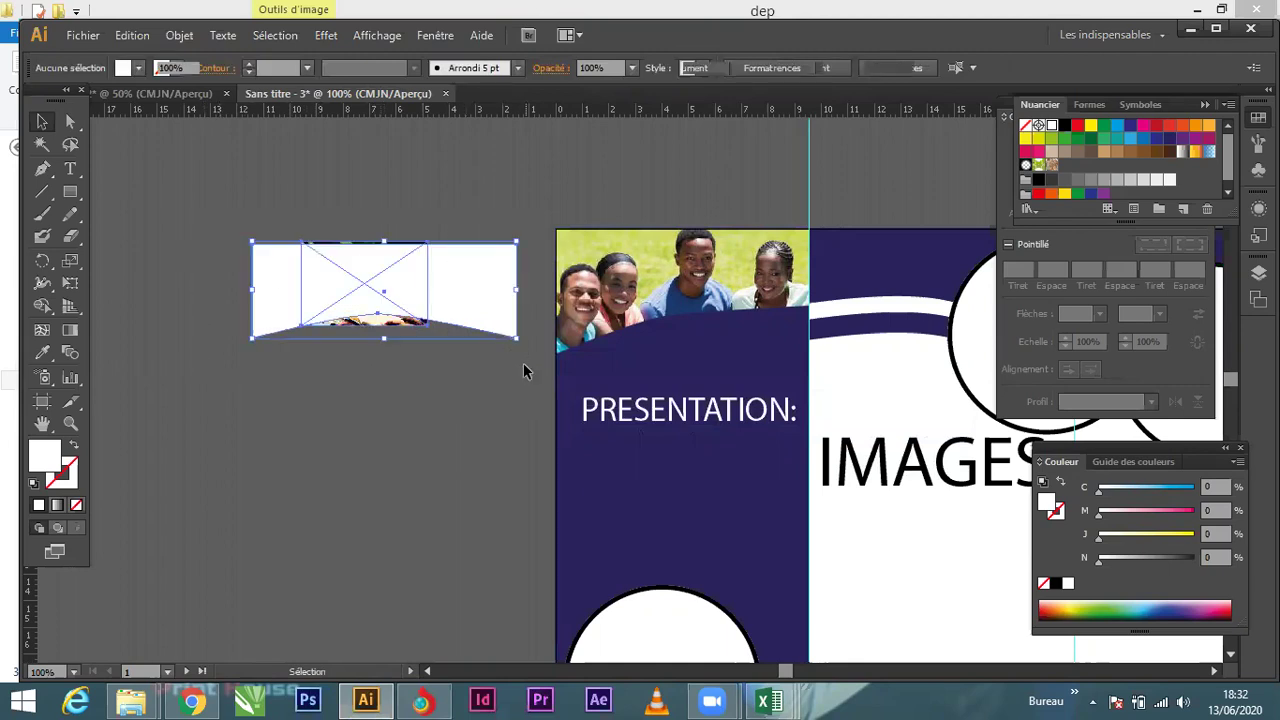
{"action": "right_click", "coordinate": [377, 287]}
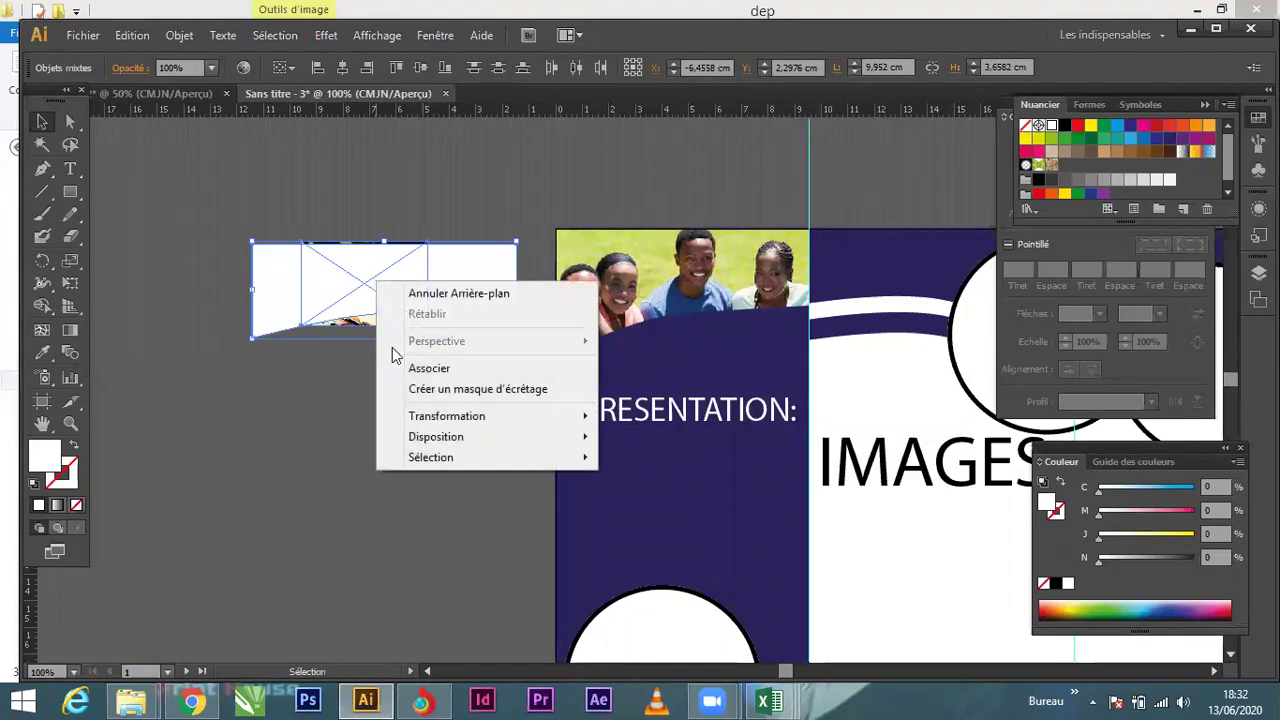
{"action": "left_click", "coordinate": [483, 390]}
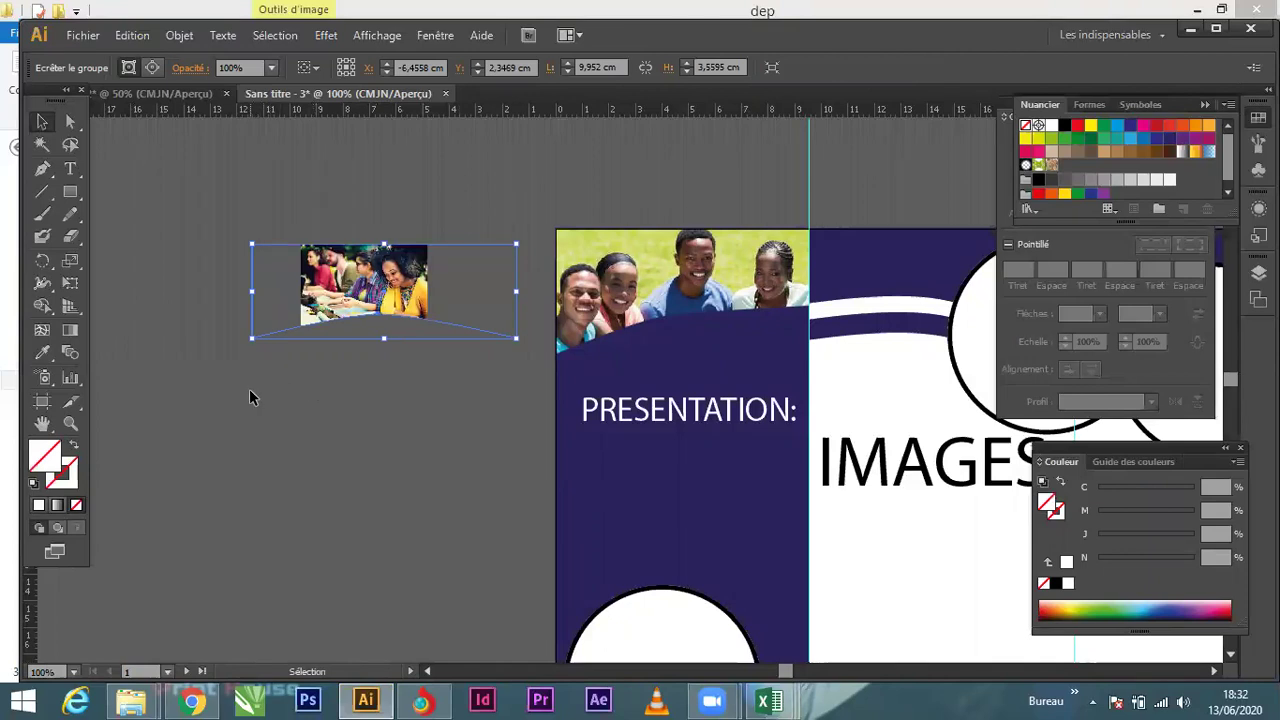
{"action": "left_click", "coordinate": [54, 472]}
{"action": "left_click", "coordinate": [40, 506]}
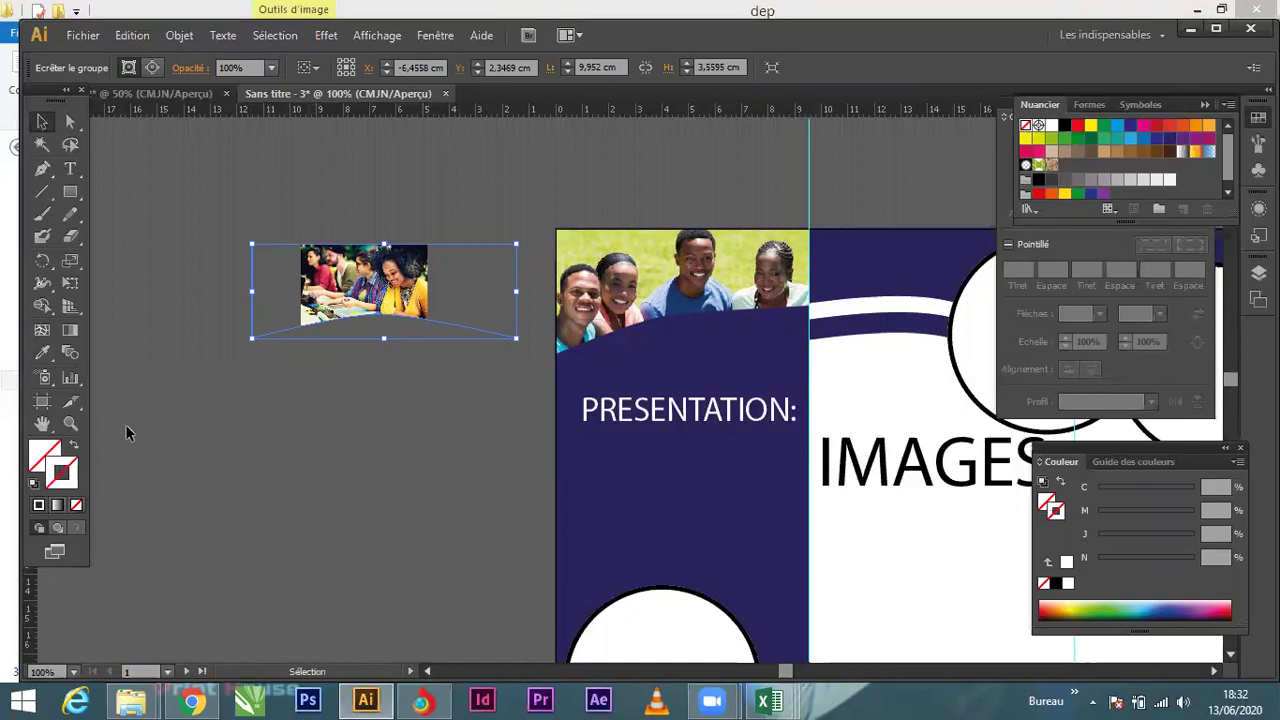
Step: Isolate the arched clipped group, enlarge and reposition the photo so it fills the whole mask, and leave isolation mode
{"action": "double_click", "coordinate": [349, 291]}
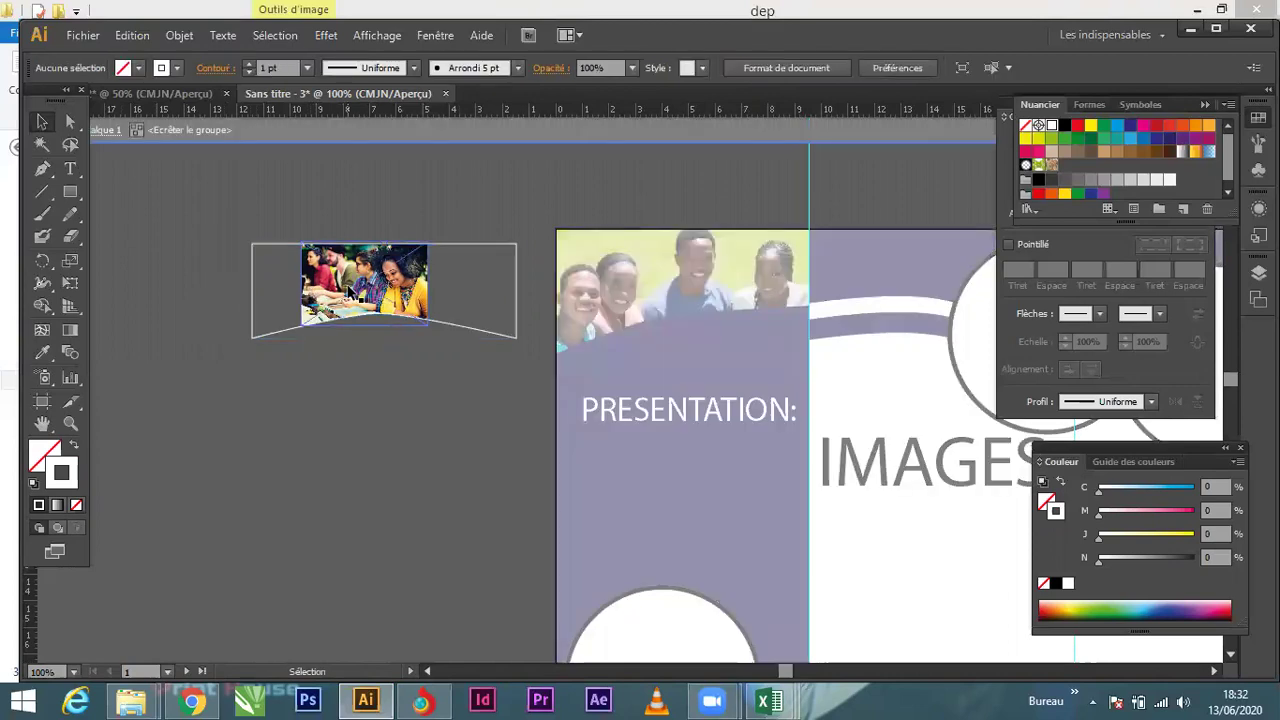
{"action": "left_click", "coordinate": [381, 278]}
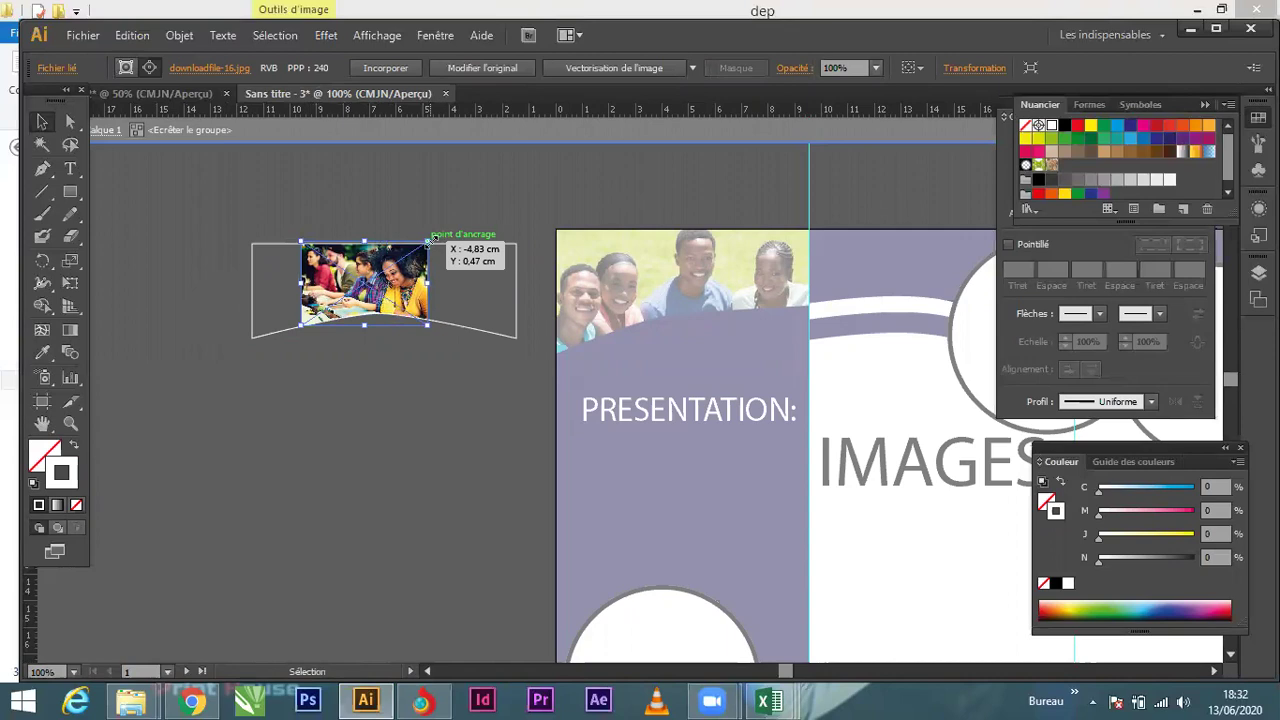
{"action": "left_click_drag", "start_coordinate": [428, 241], "coordinate": [626, 184]}
{"action": "left_click_drag", "start_coordinate": [372, 297], "coordinate": [427, 282]}
{"action": "key", "text": "Up"}
{"action": "key", "text": "Left"}
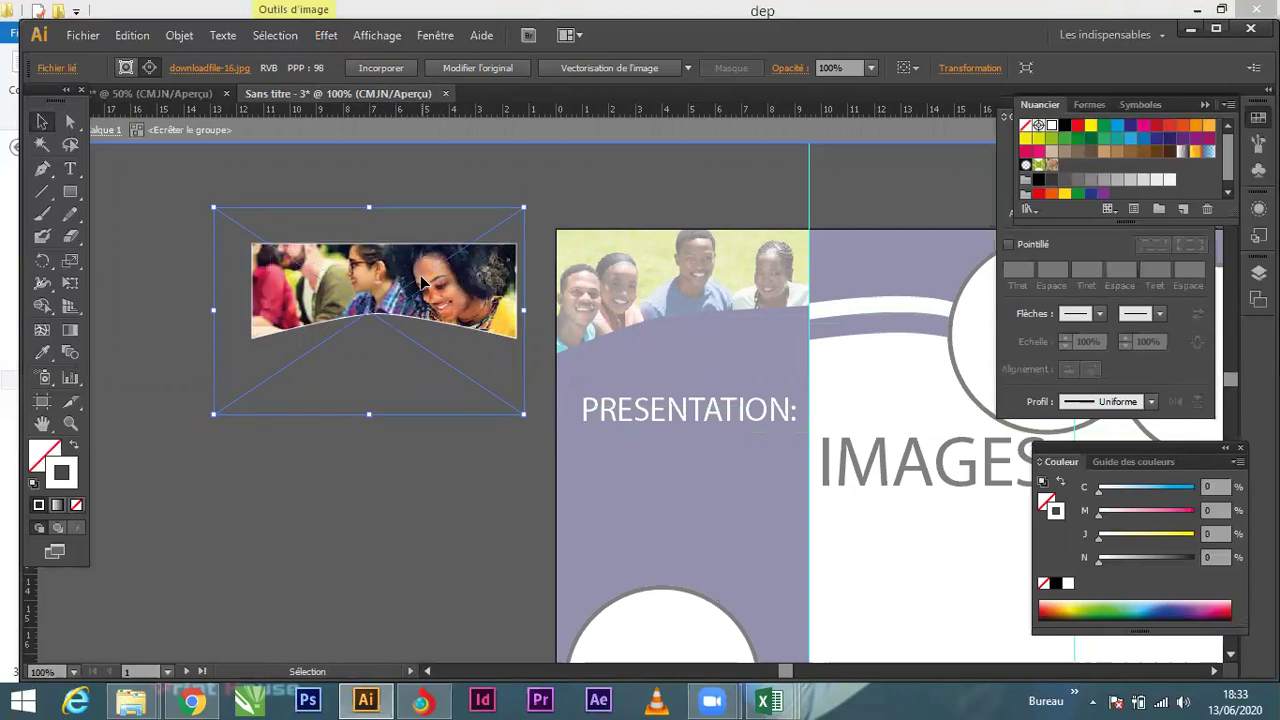
{"action": "left_click", "coordinate": [358, 445]}
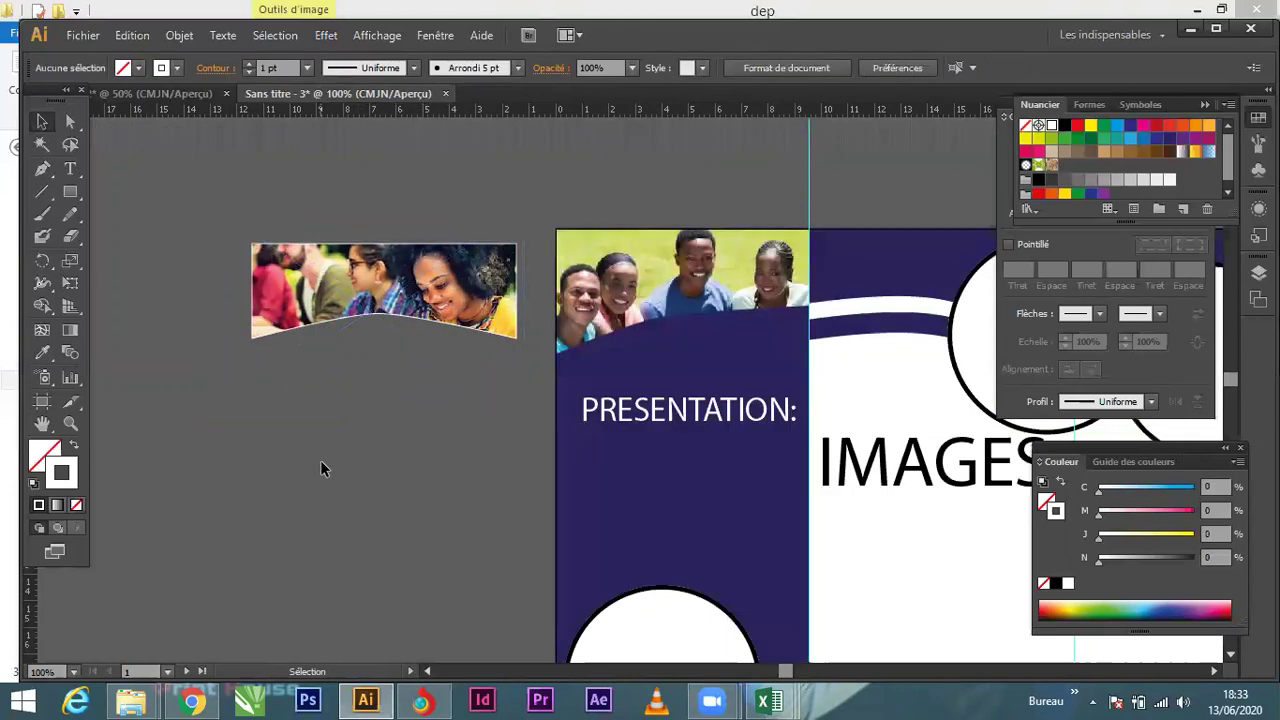
Step: Move the arched clipped photo to the top of the middle panel between the guides and reduce its height to about 2.88 cm
{"action": "scroll", "coordinate": [376, 469], "scroll_direction": "down", "scroll_amount": 1}
{"action": "left_click_drag", "start_coordinate": [474, 436], "coordinate": [272, 298]}
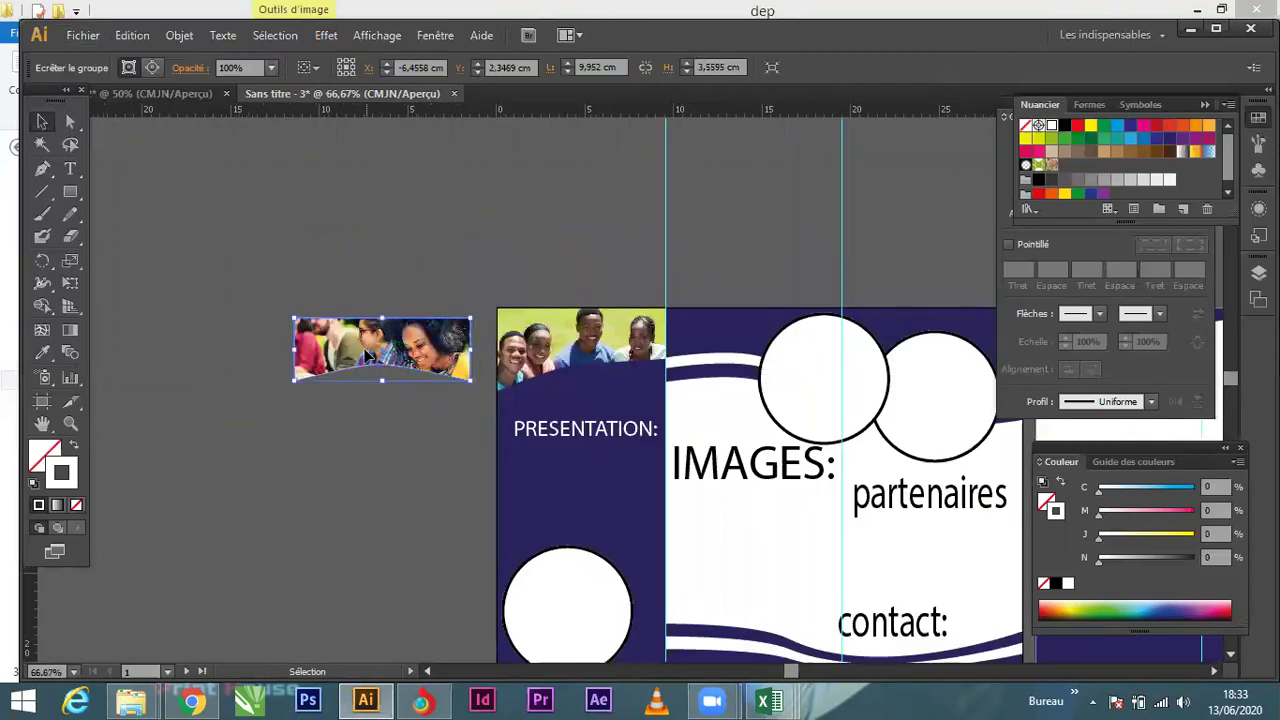
{"action": "left_click_drag", "start_coordinate": [370, 340], "coordinate": [743, 331]}
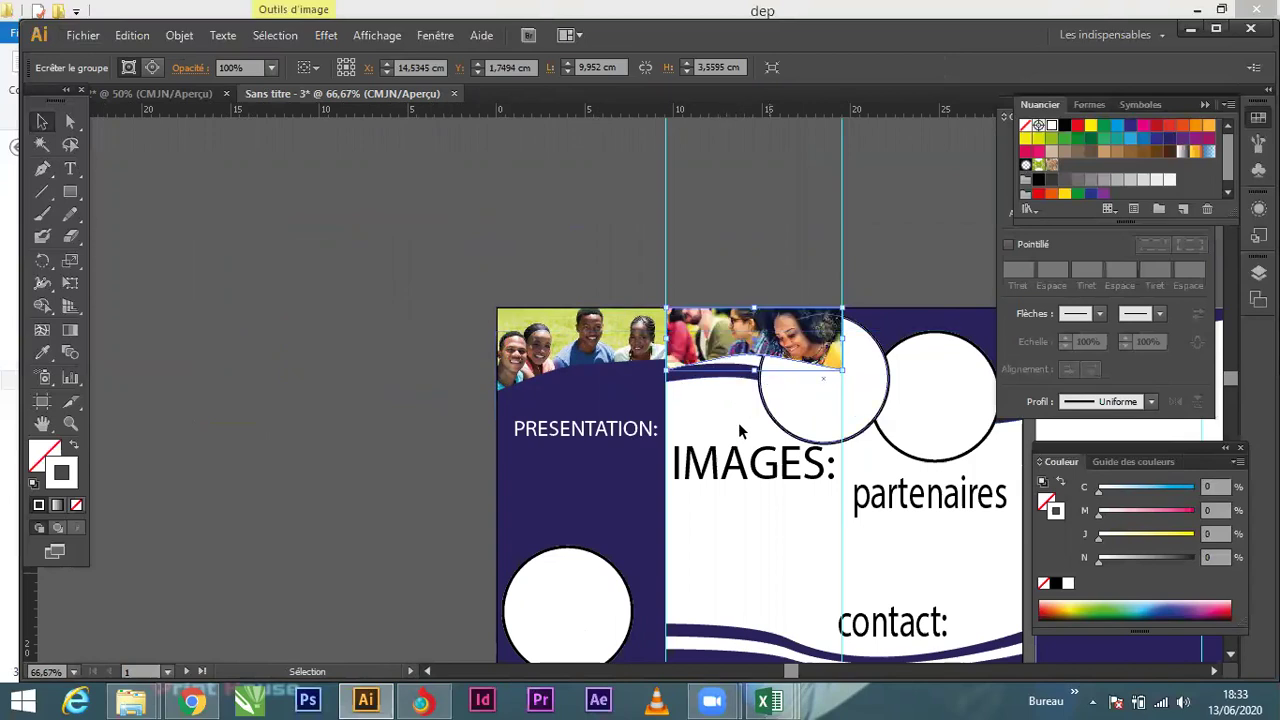
{"action": "scroll", "coordinate": [785, 382], "scroll_direction": "up", "scroll_amount": 3}
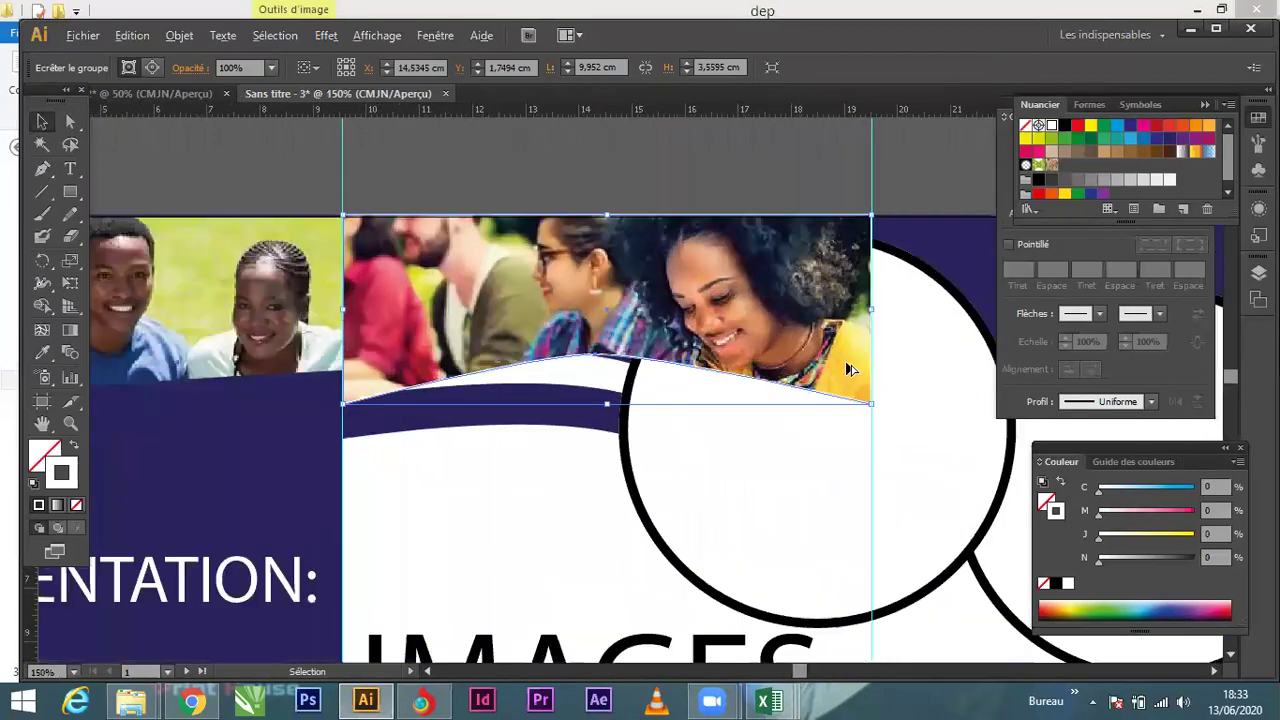
{"action": "scroll", "coordinate": [797, 375], "scroll_direction": "down", "scroll_amount": 1}
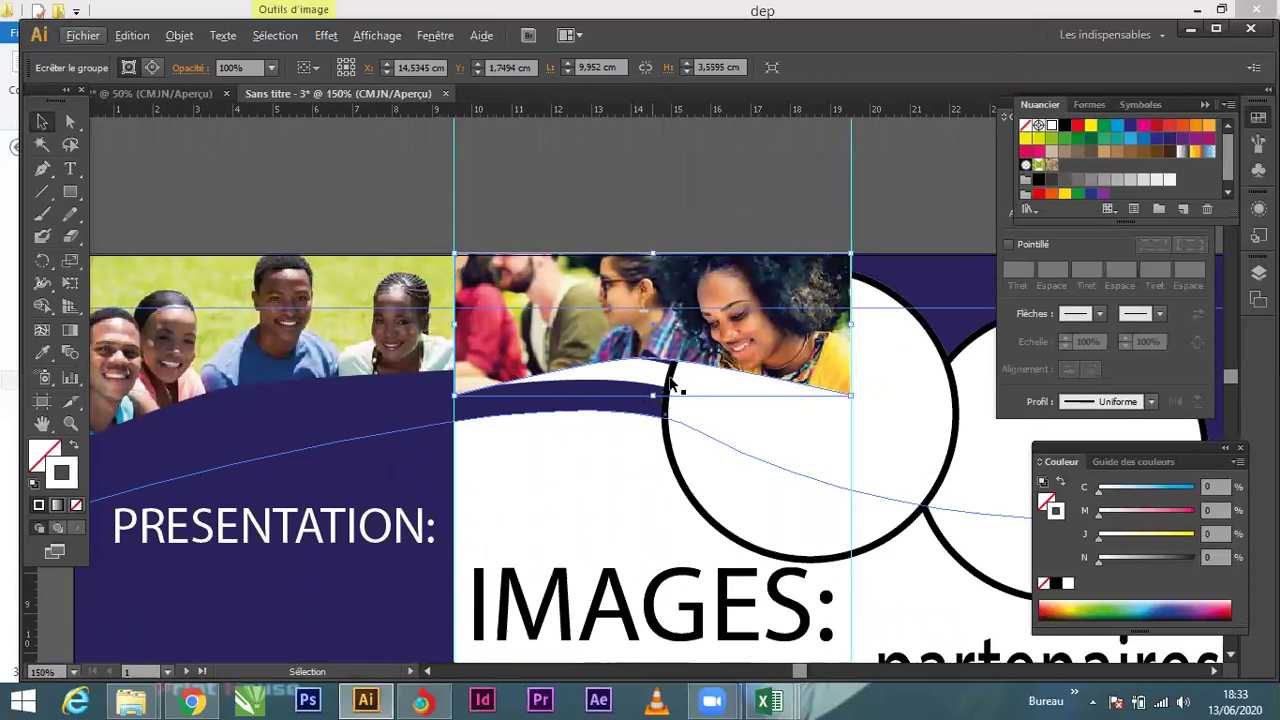
{"action": "left_click_drag", "start_coordinate": [655, 385], "coordinate": [652, 370]}
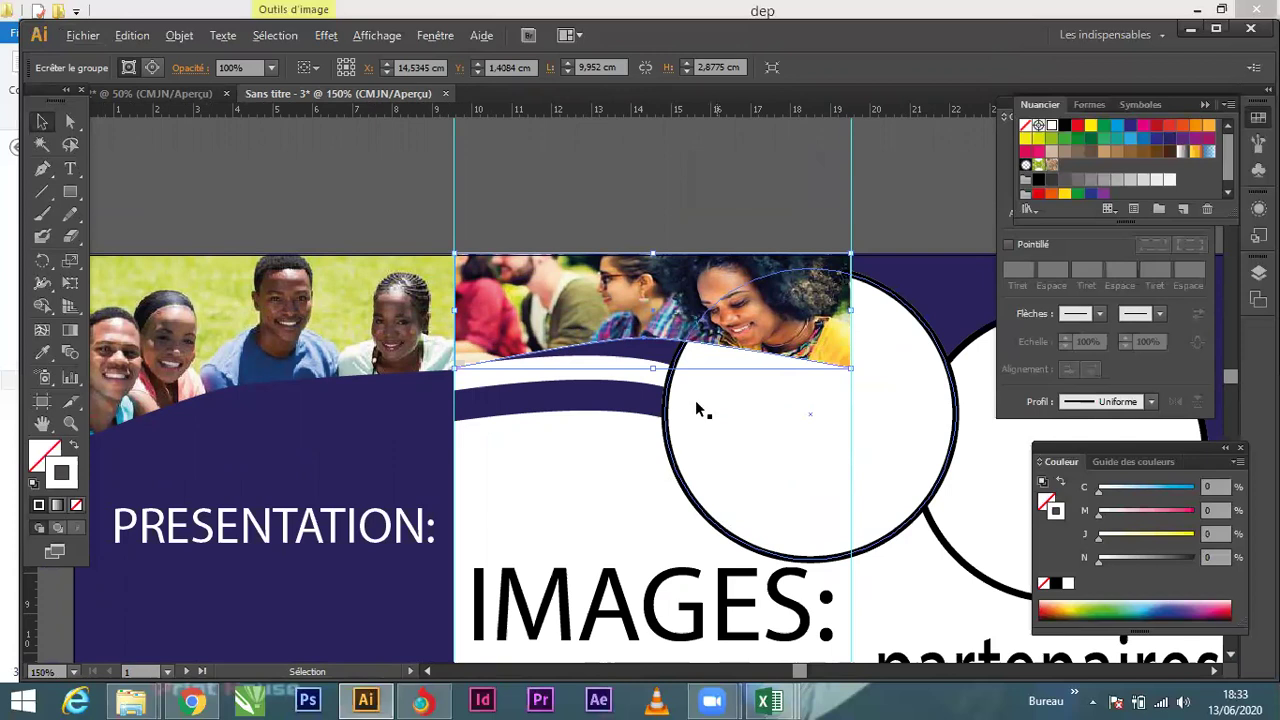
Step: Move the two overlapping white circles down from the upper band to just below the IMAGES heading
{"action": "scroll", "coordinate": [697, 400], "scroll_direction": "down", "scroll_amount": 2}
{"action": "left_click", "coordinate": [720, 453]}
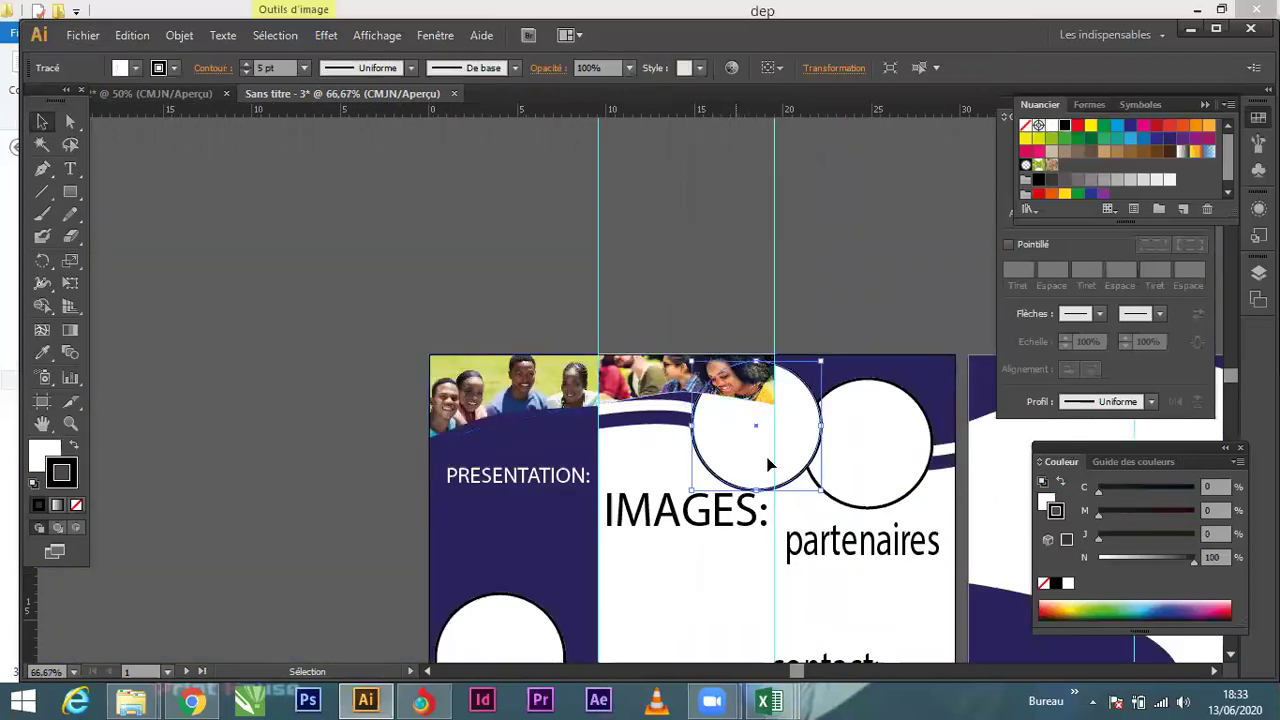
{"action": "left_click_drag", "start_coordinate": [763, 480], "coordinate": [680, 613]}
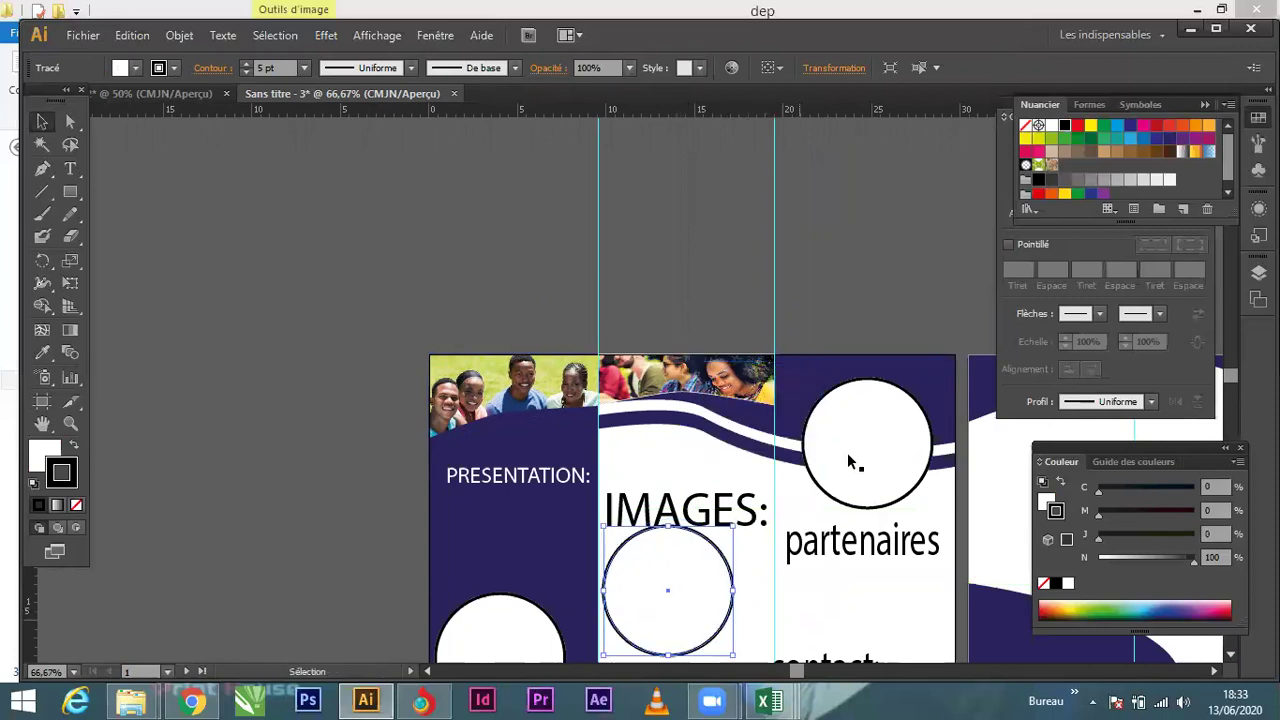
{"action": "left_click_drag", "start_coordinate": [847, 452], "coordinate": [757, 580]}
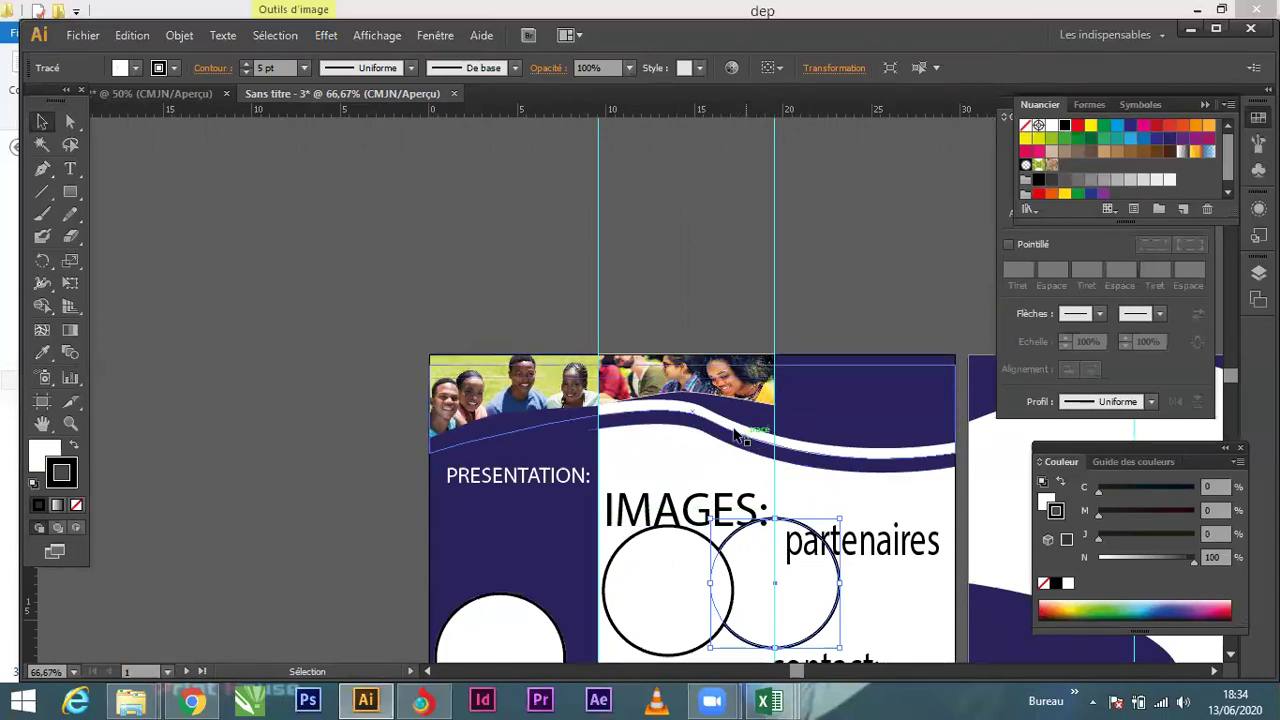
Step: Draw a white rectangle about 10.2 cm wide and 5 cm high across the top of the third panel
{"action": "scroll", "coordinate": [752, 428], "scroll_direction": "up", "scroll_amount": 2}
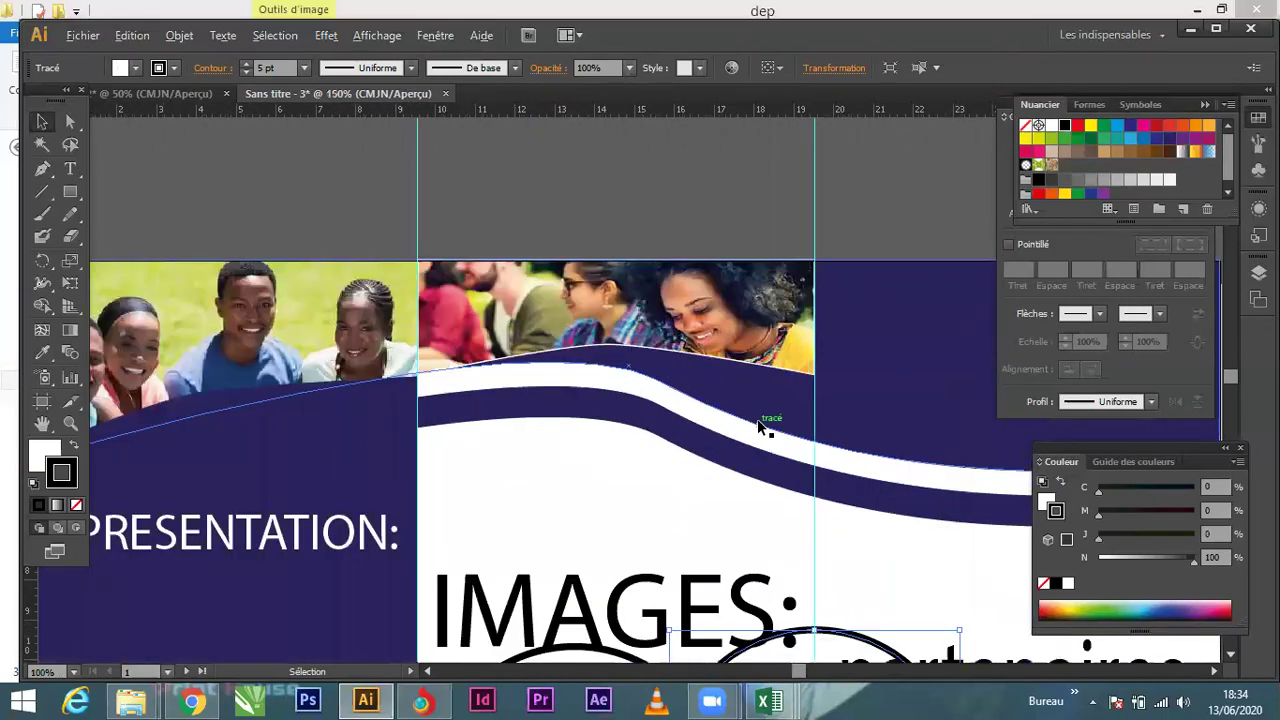
{"action": "scroll", "coordinate": [591, 397], "scroll_direction": "down", "scroll_amount": 1}
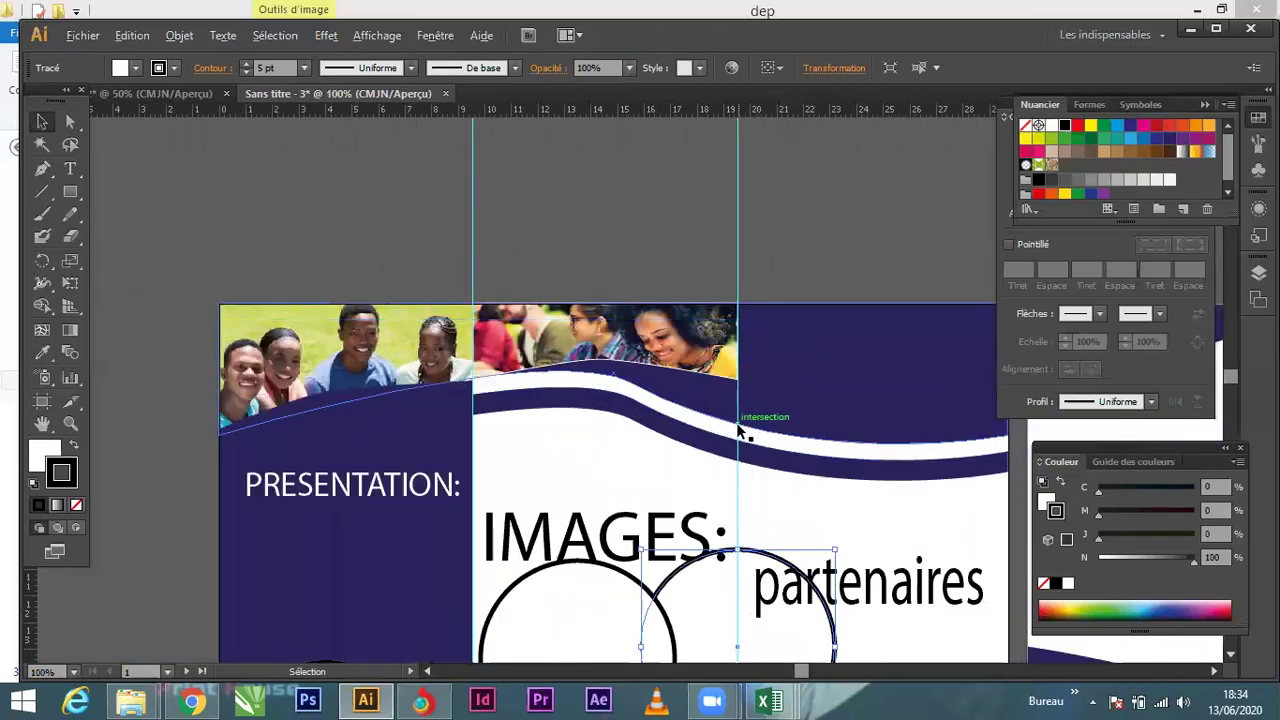
{"action": "scroll", "coordinate": [737, 429], "scroll_direction": "up", "scroll_amount": 1}
{"action": "scroll", "coordinate": [674, 409], "scroll_direction": "down", "scroll_amount": 2}
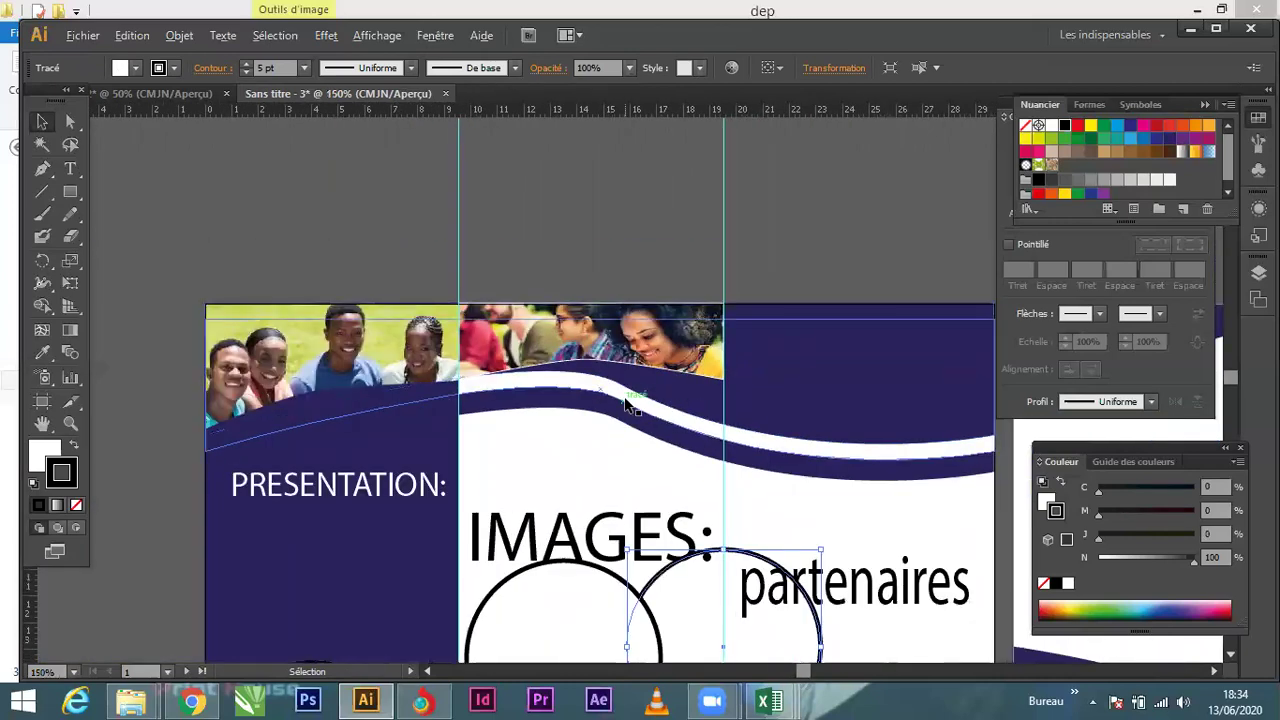
{"action": "left_click", "coordinate": [766, 274]}
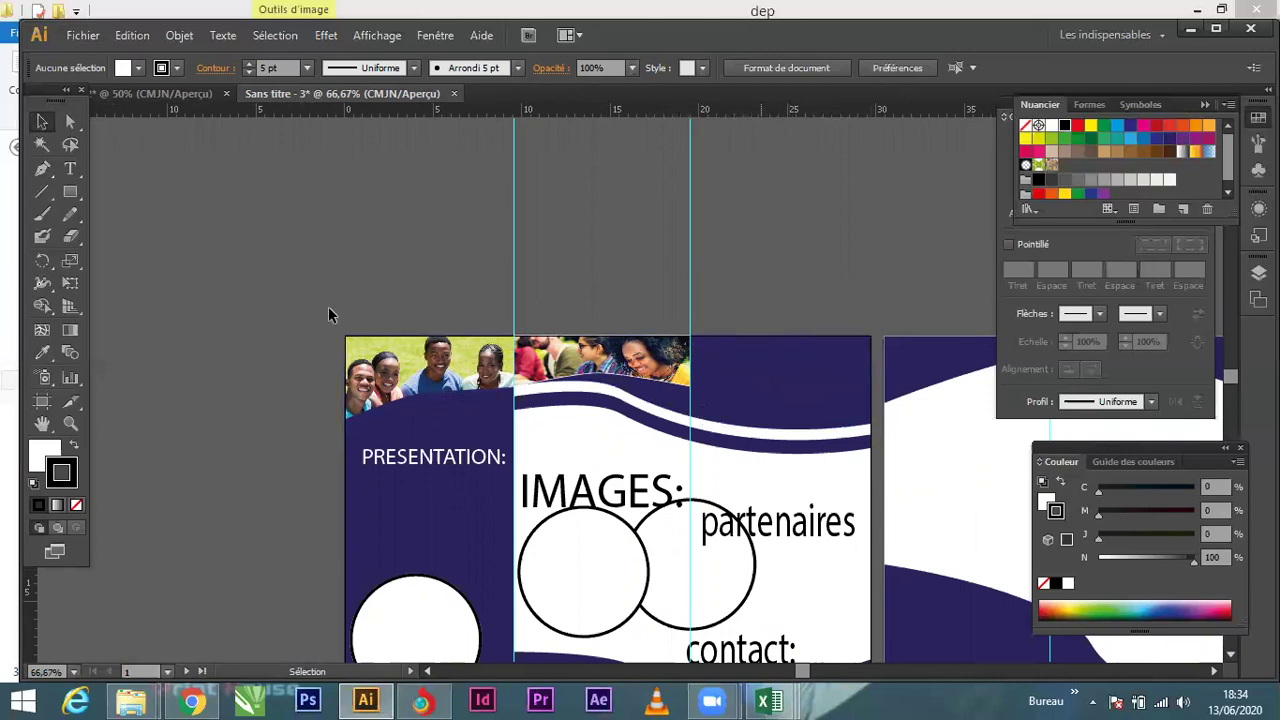
{"action": "left_click", "coordinate": [79, 188]}
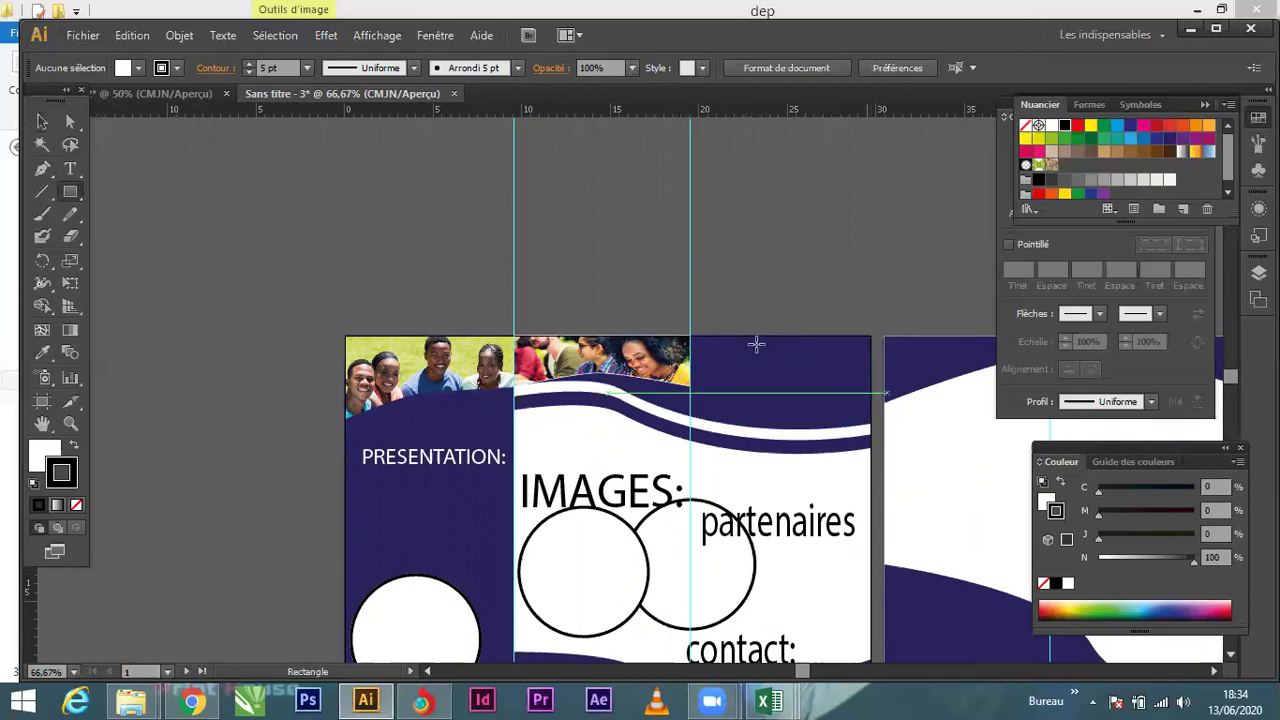
{"action": "left_click_drag", "start_coordinate": [690, 338], "coordinate": [871, 423]}
{"action": "left_click", "coordinate": [42, 121]}
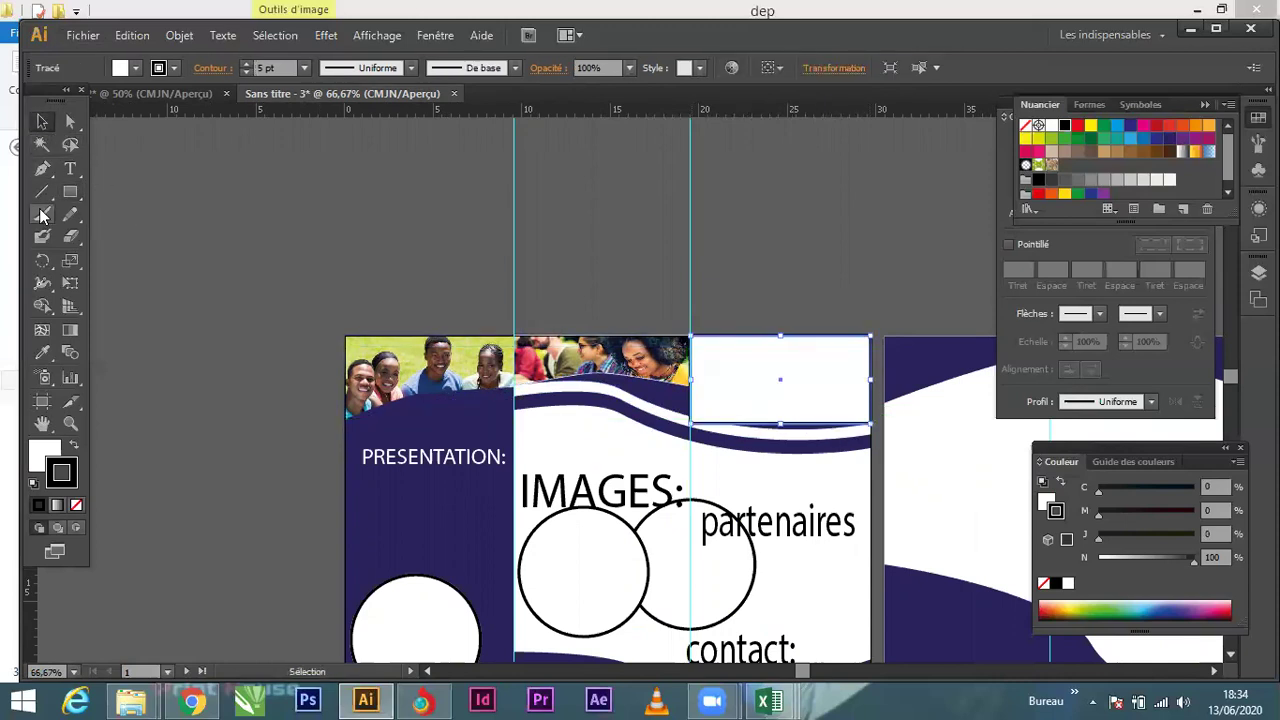
Step: Add a smooth anchor point midway along the rectangle's lower edge and pull it down about 0.9 cm to curve the edge
{"action": "left_click", "coordinate": [41, 171]}
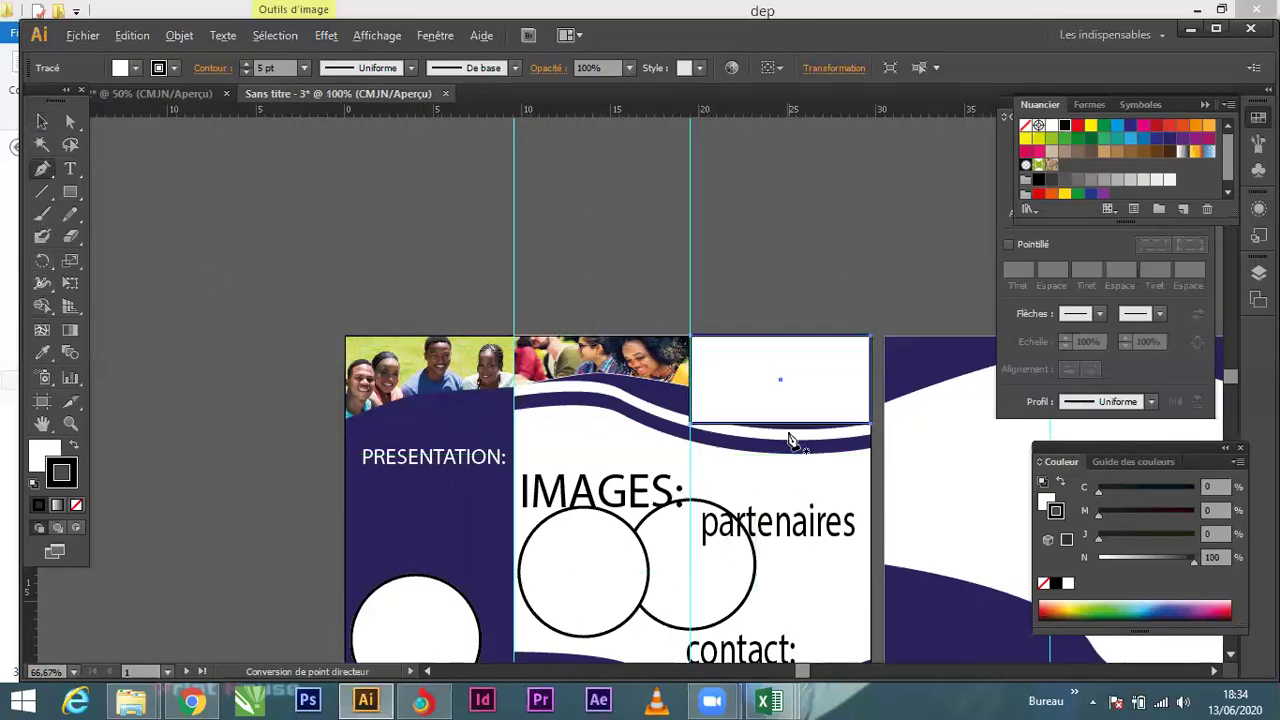
{"action": "scroll", "coordinate": [789, 440], "scroll_direction": "up", "scroll_amount": 2}
{"action": "left_click", "coordinate": [785, 400]}
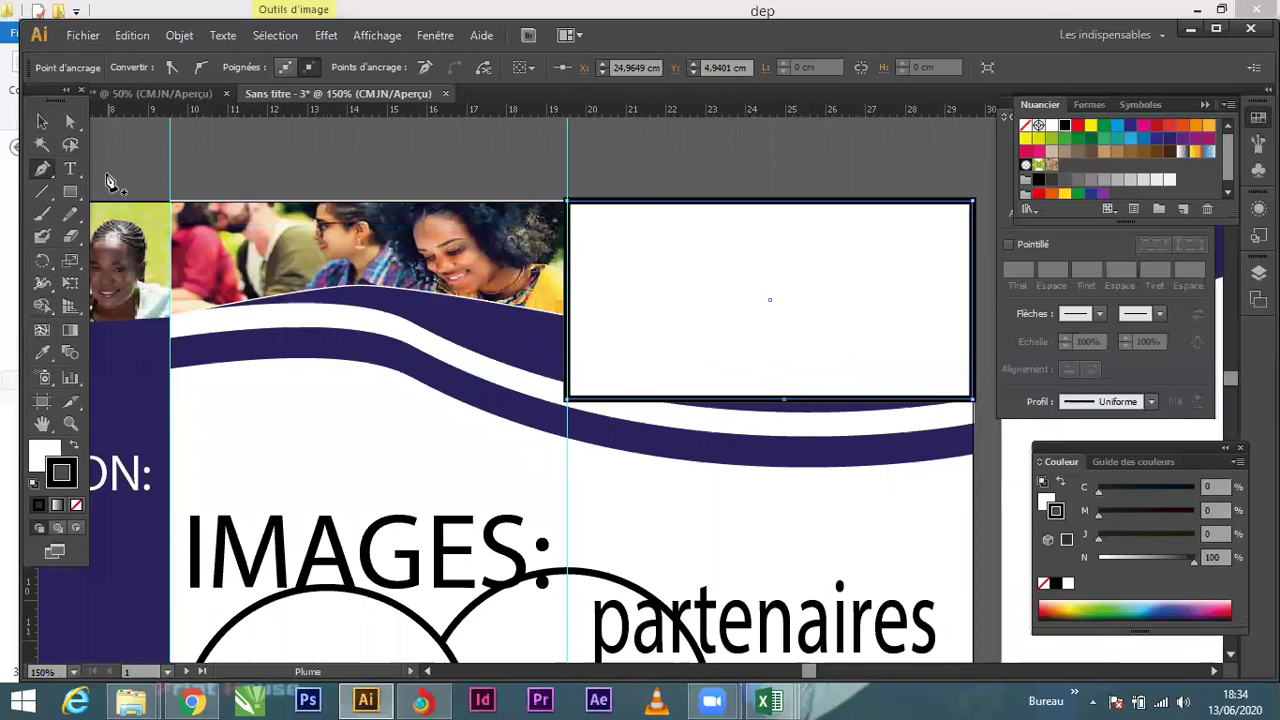
{"action": "left_click", "coordinate": [70, 124]}
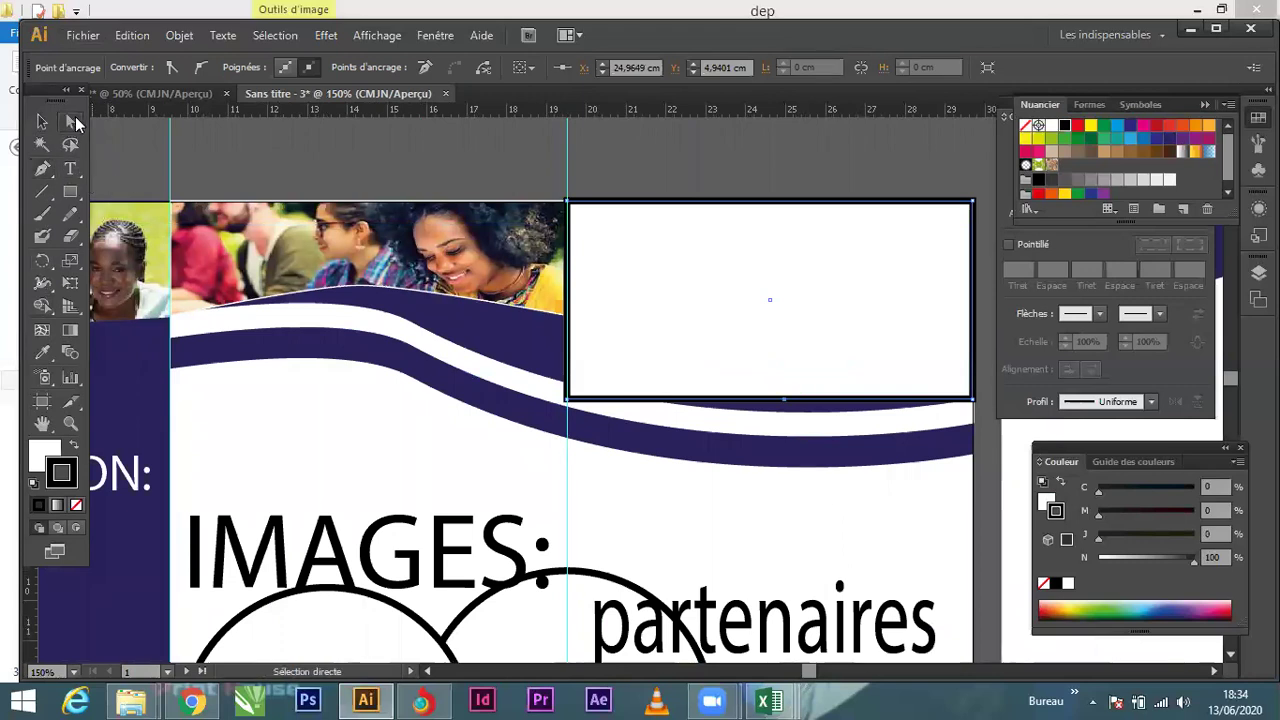
{"action": "left_click", "coordinate": [200, 72]}
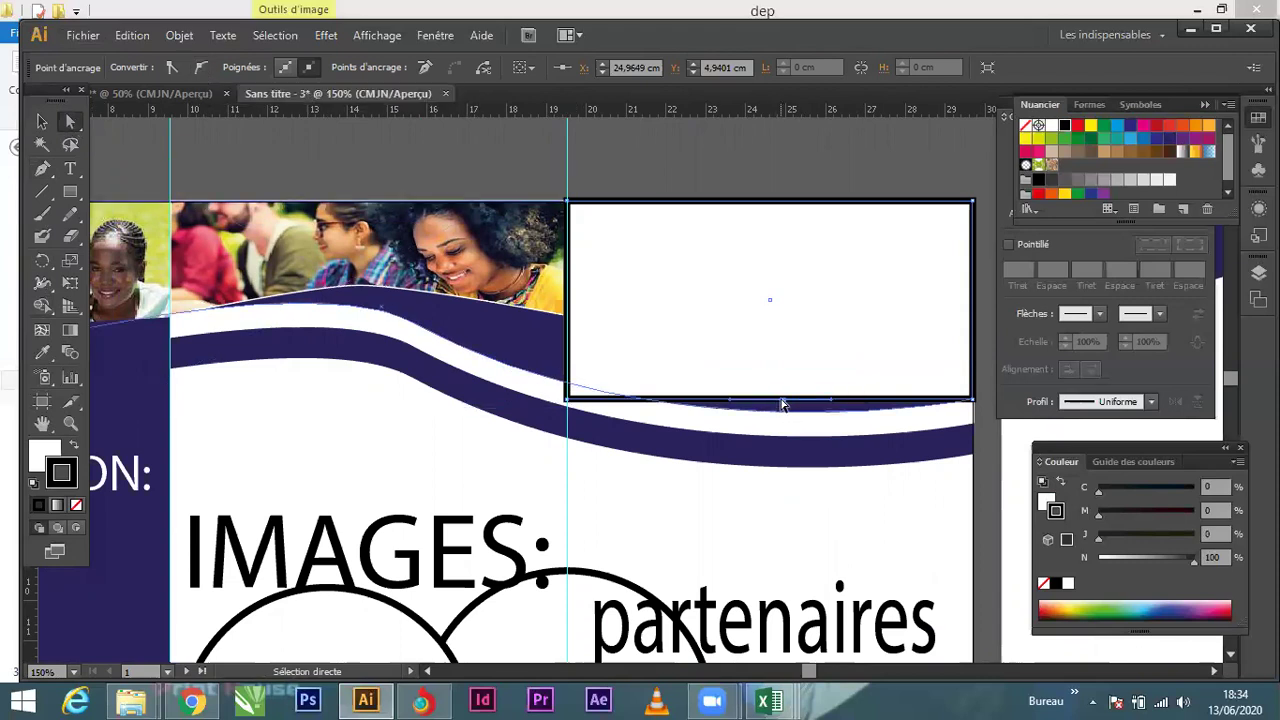
{"action": "left_click_drag", "start_coordinate": [784, 403], "coordinate": [767, 437]}
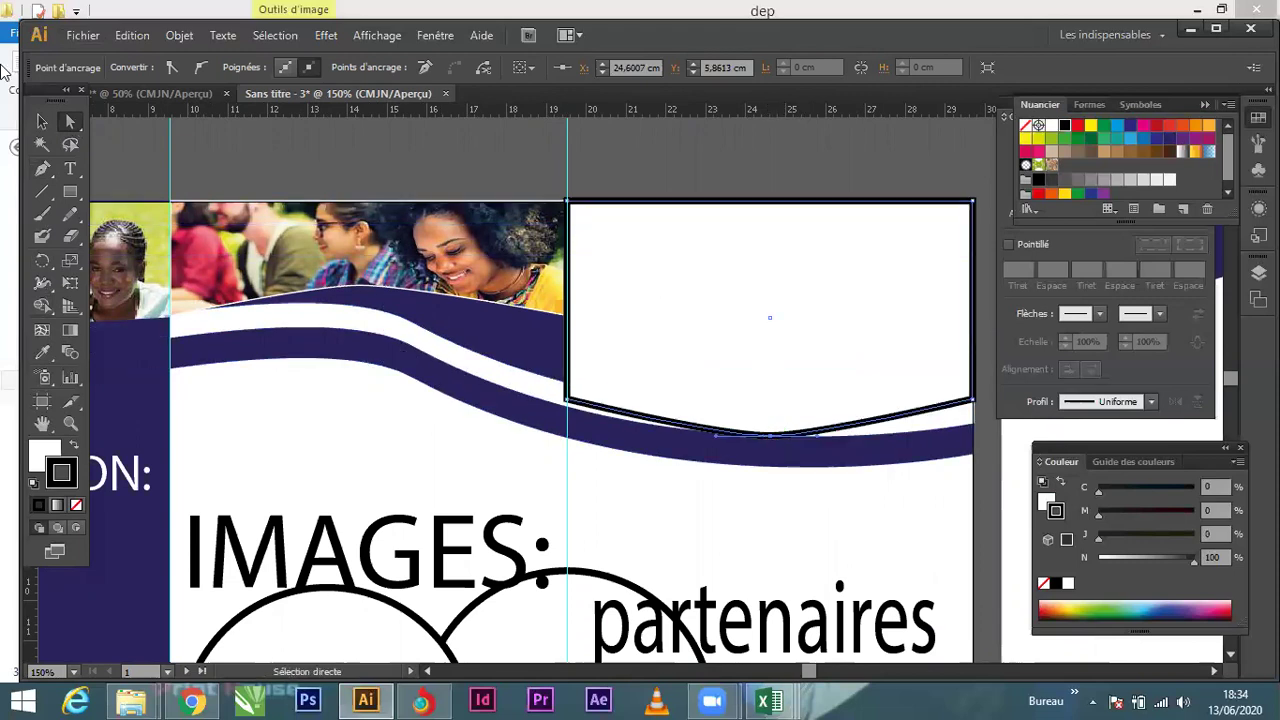
Step: Reduce the curved shape's height to about 5.3 cm and move it onto the empty pasteboard beside the PRESENTATION panel
{"action": "left_click", "coordinate": [40, 122]}
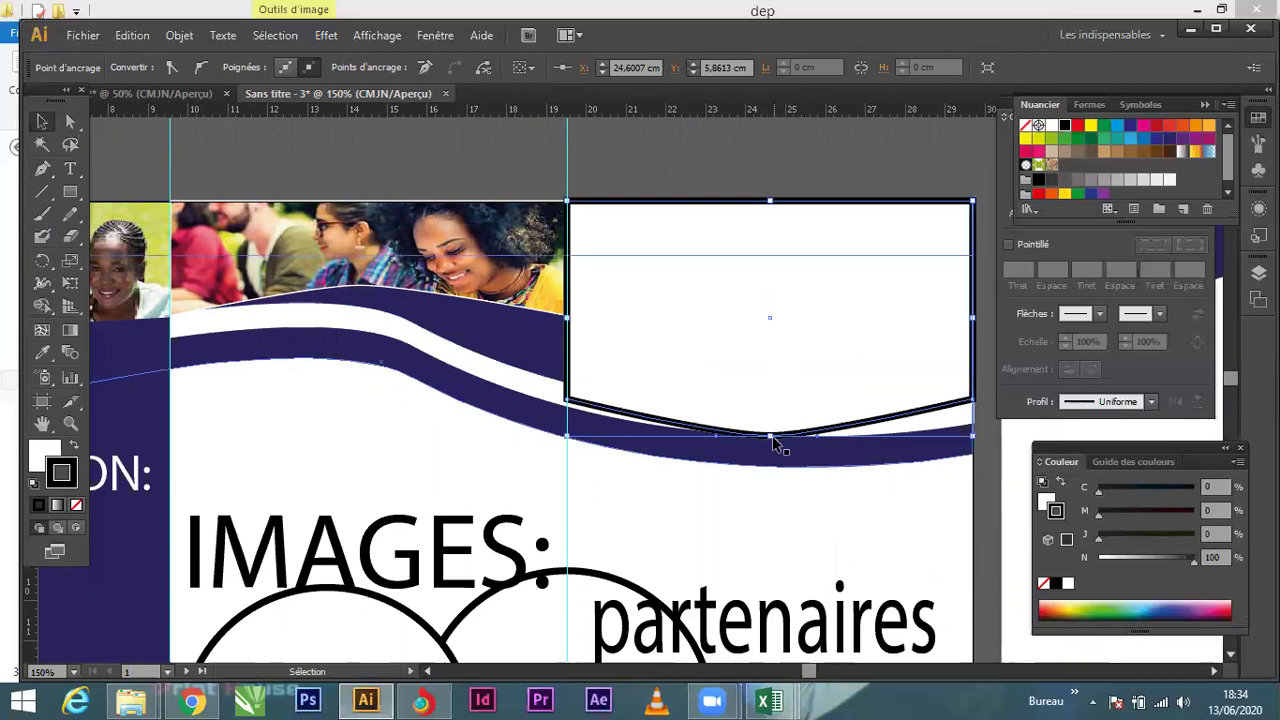
{"action": "left_click_drag", "start_coordinate": [770, 436], "coordinate": [770, 412]}
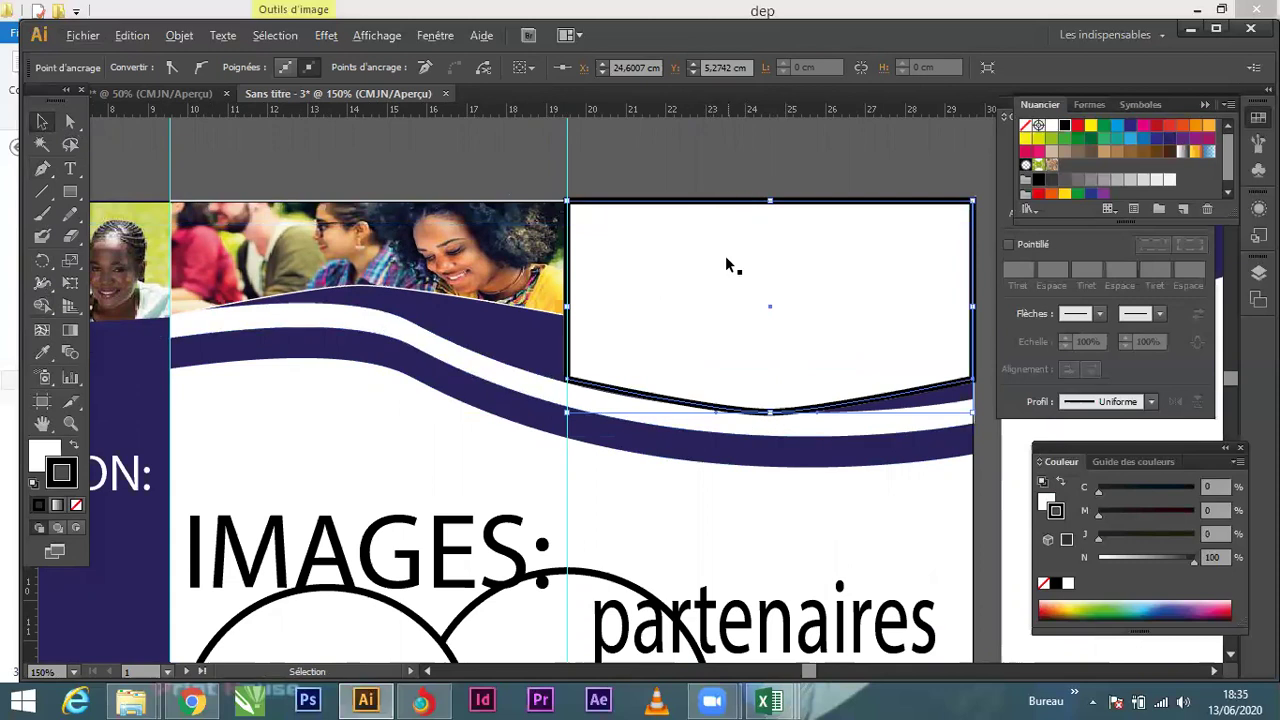
{"action": "scroll", "coordinate": [725, 255], "scroll_direction": "down", "scroll_amount": 1}
{"action": "left_click", "coordinate": [768, 186]}
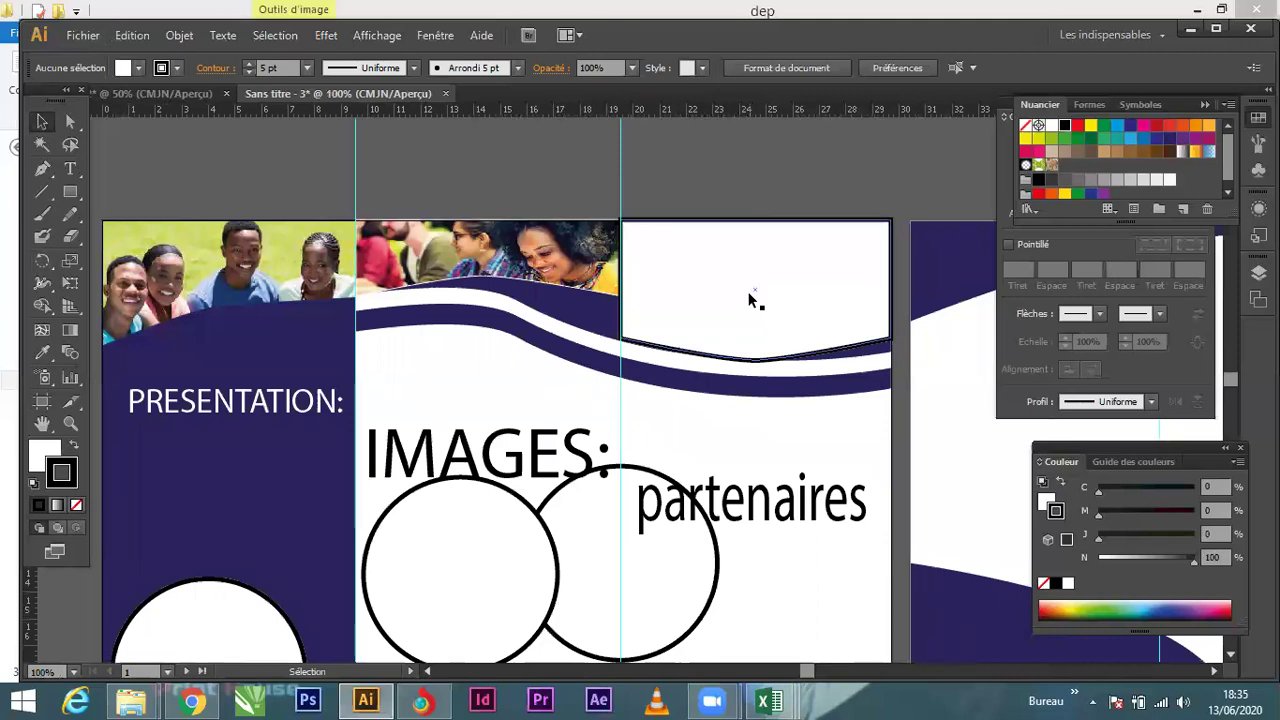
{"action": "scroll", "coordinate": [745, 362], "scroll_direction": "down", "scroll_amount": 1}
{"action": "left_click_drag", "start_coordinate": [753, 300], "coordinate": [309, 309]}
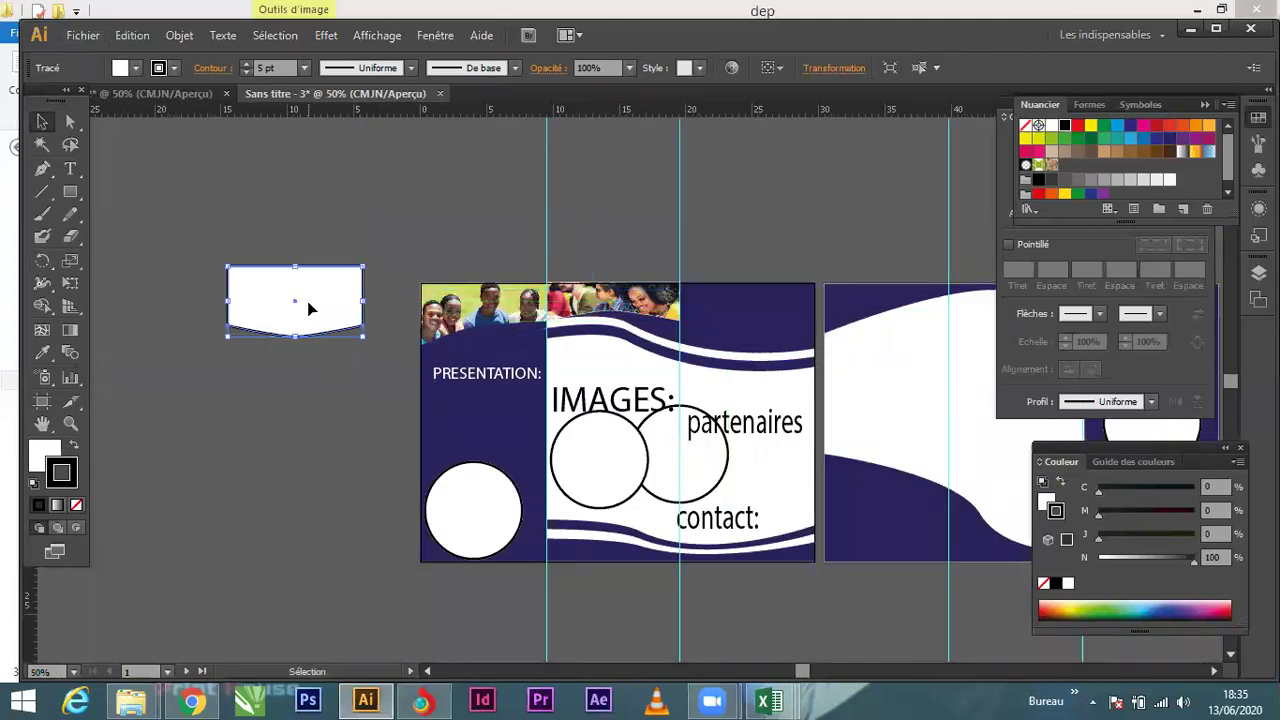
{"action": "left_click", "coordinate": [346, 457]}
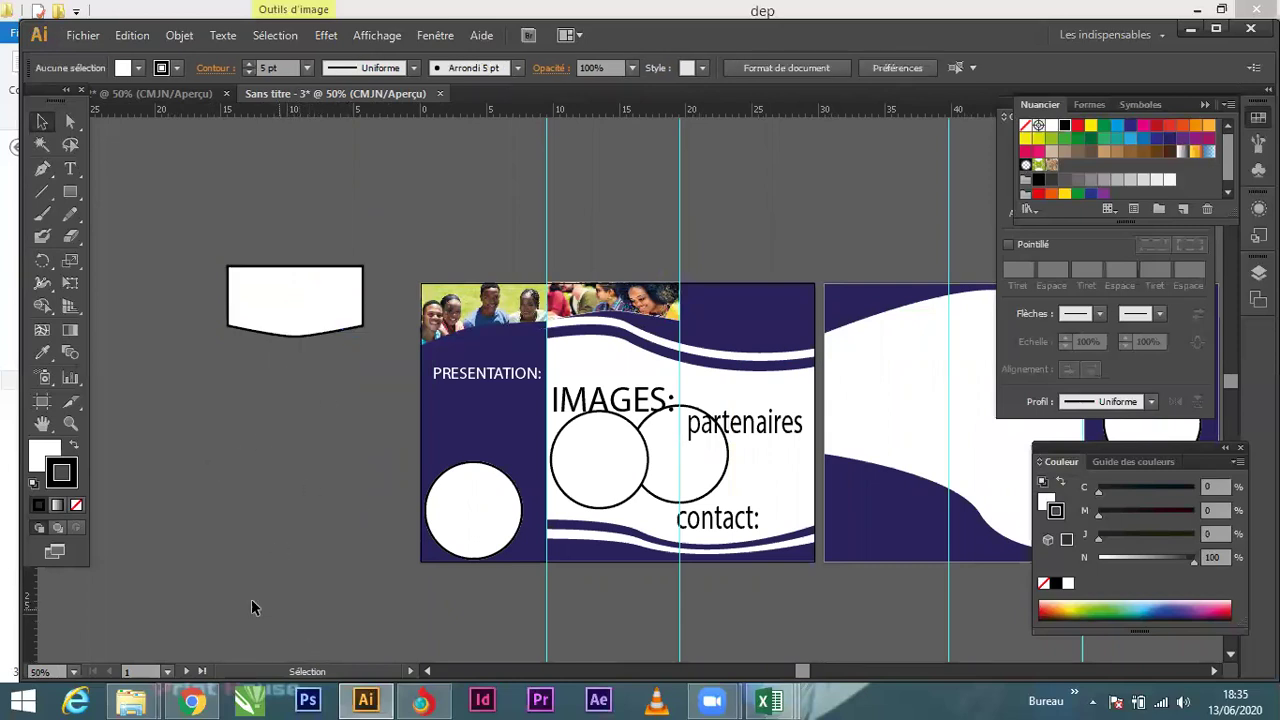
Step: Place the téléchargement (2) image from the dep folder into the Illustrator document and position it over the curved white shape
{"action": "mouse_move", "coordinate": [138, 700]}
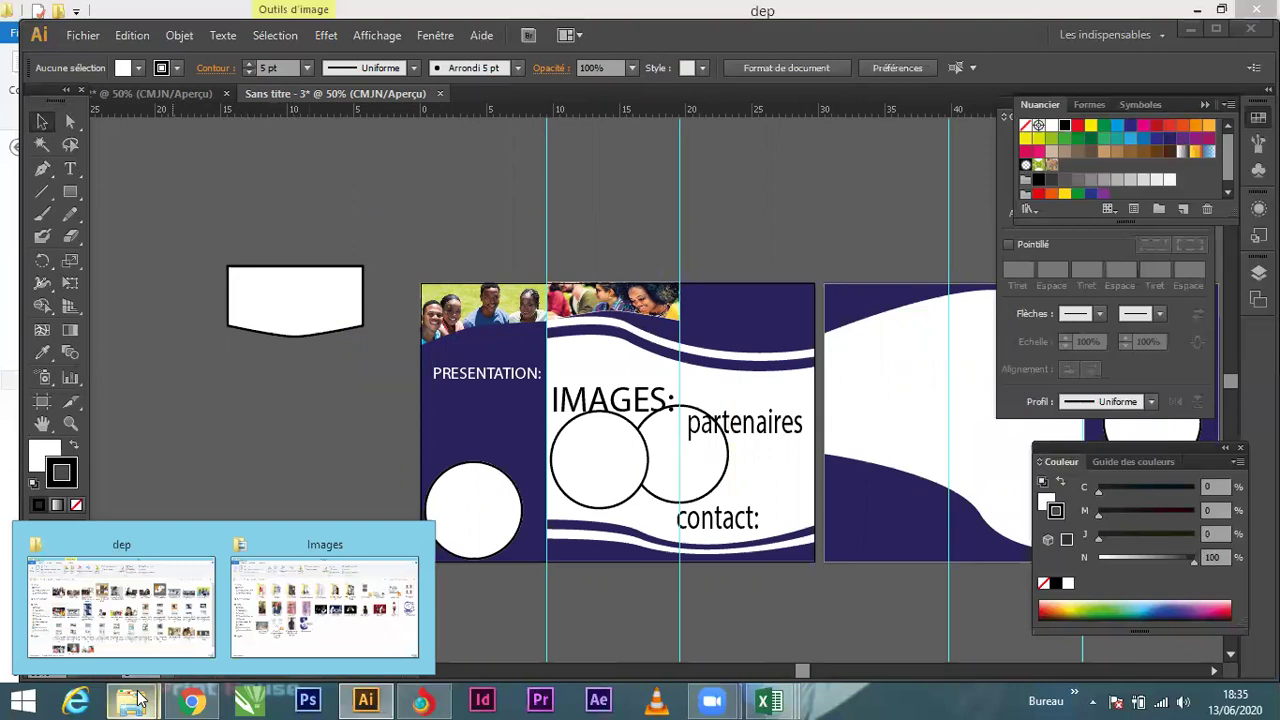
{"action": "left_click", "coordinate": [152, 596]}
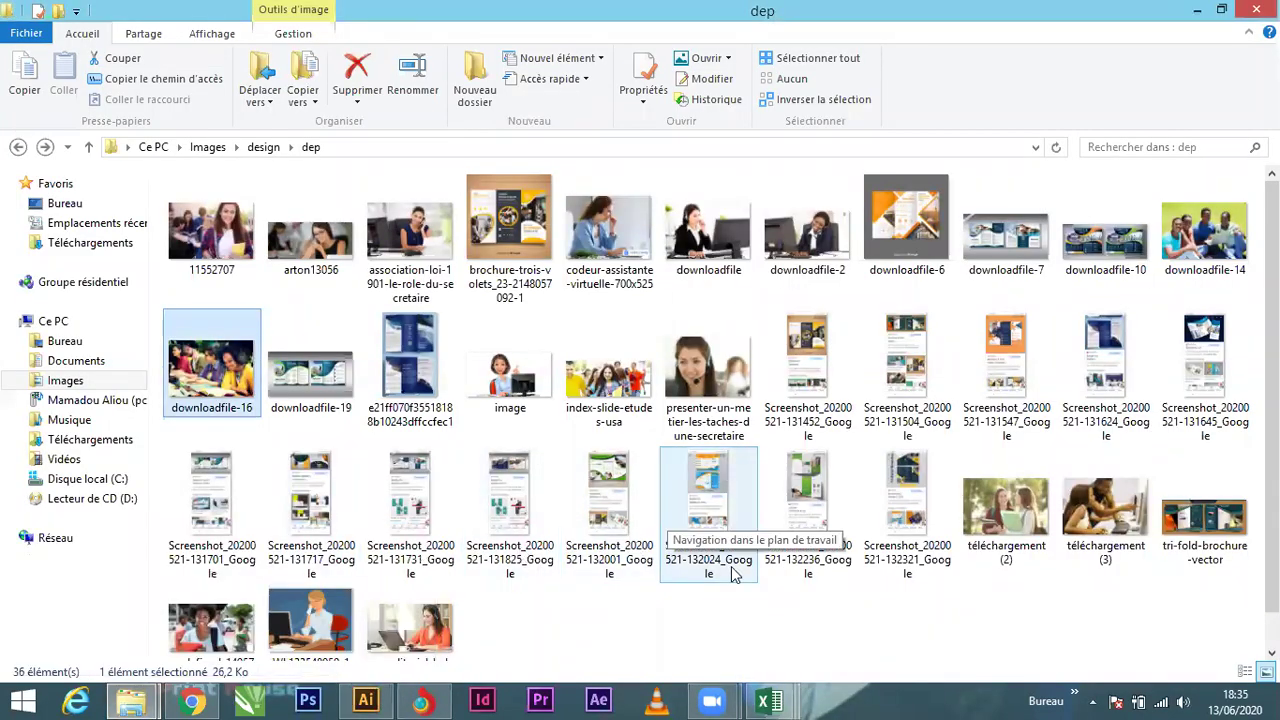
{"action": "left_click", "coordinate": [1000, 508]}
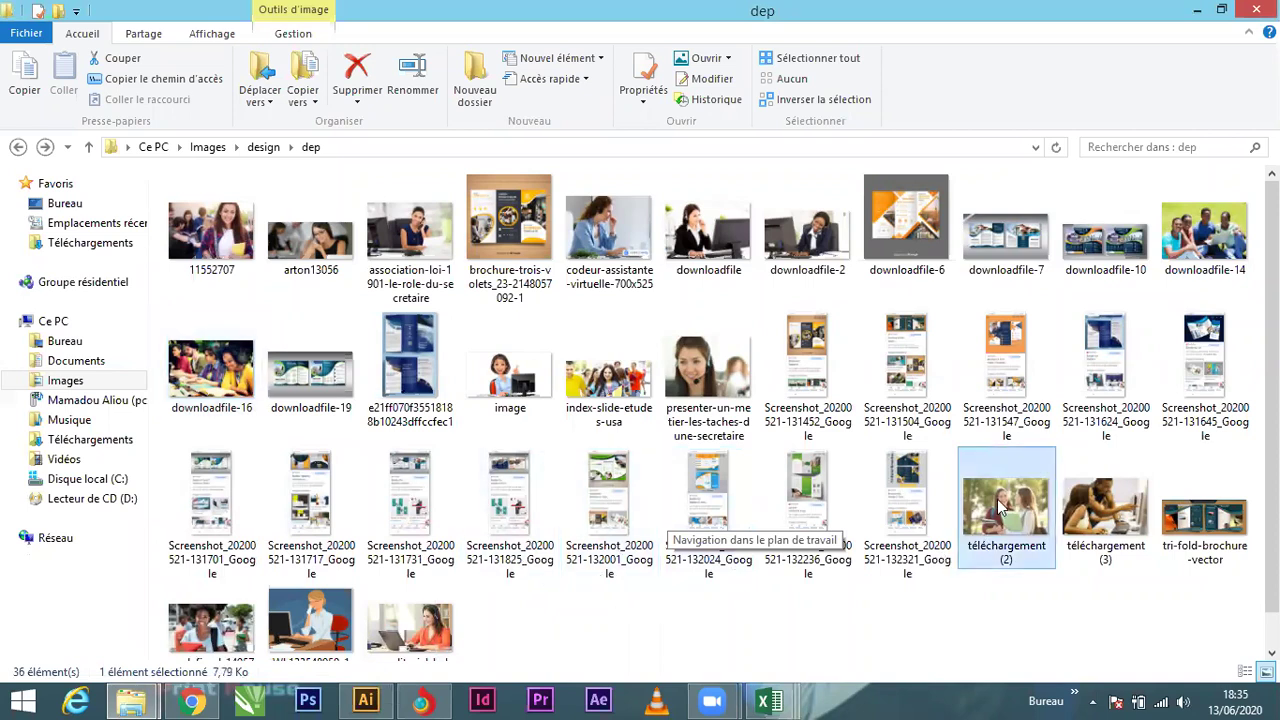
{"action": "left_click_drag", "start_coordinate": [640, 528], "coordinate": [310, 313]}
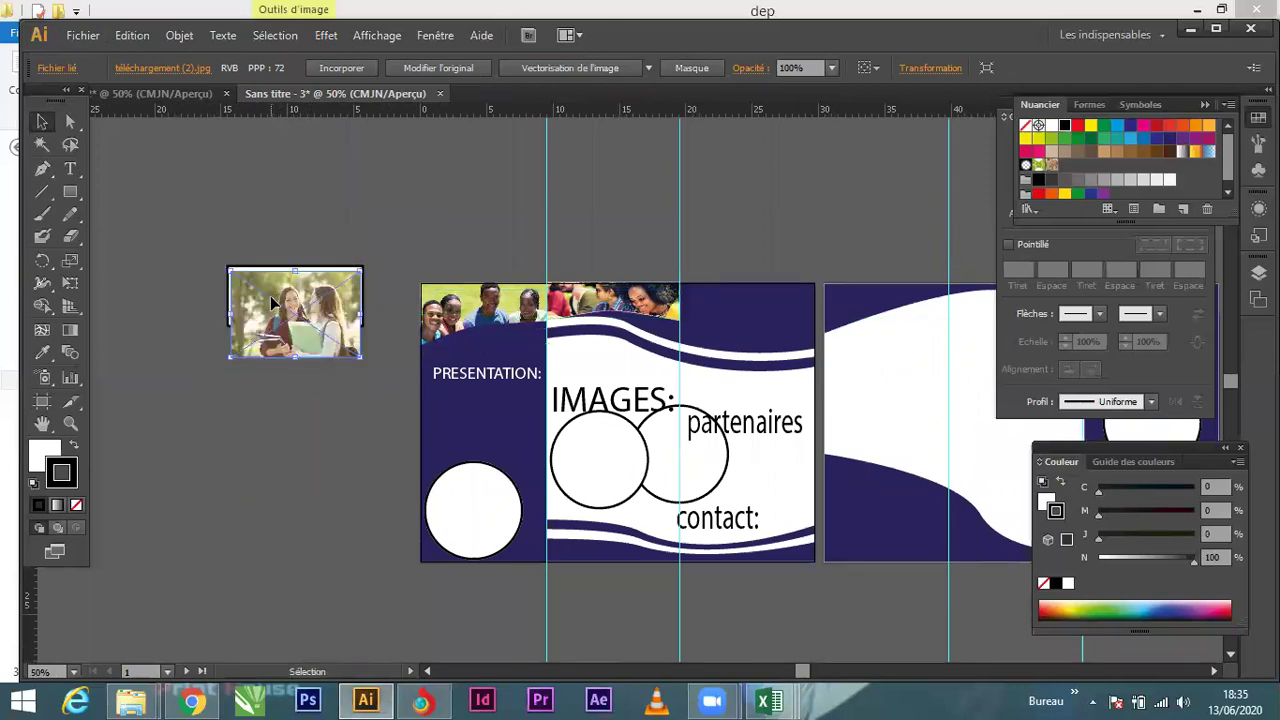
Step: Send the téléchargement (2) photo to the back, behind the curved white shape
{"action": "scroll", "coordinate": [250, 275], "scroll_direction": "up", "scroll_amount": 3}
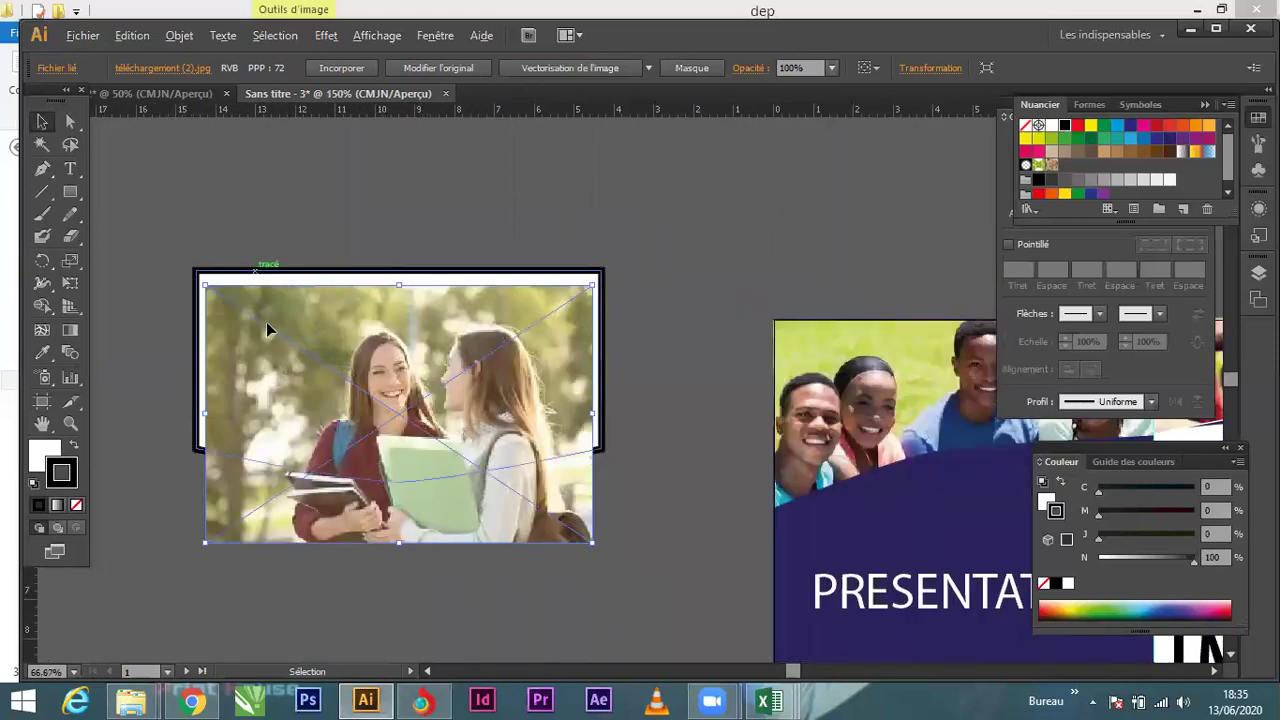
{"action": "right_click", "coordinate": [398, 362]}
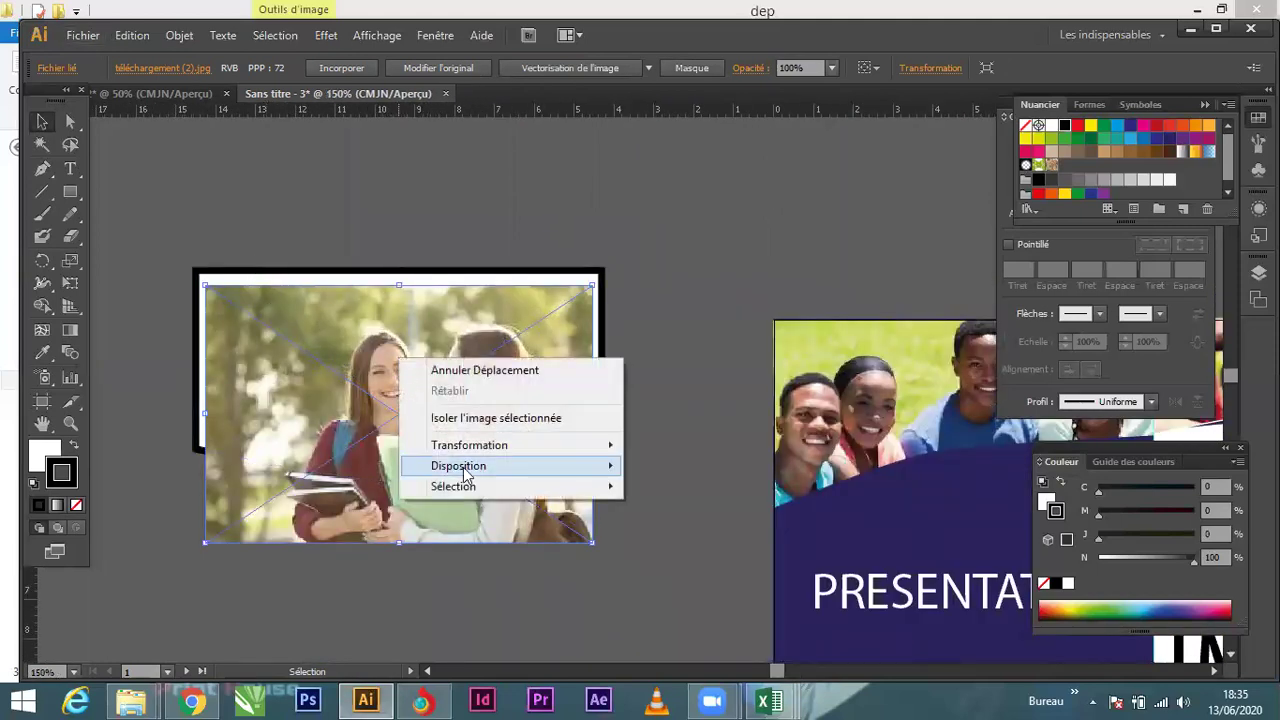
{"action": "mouse_move", "coordinate": [462, 468]}
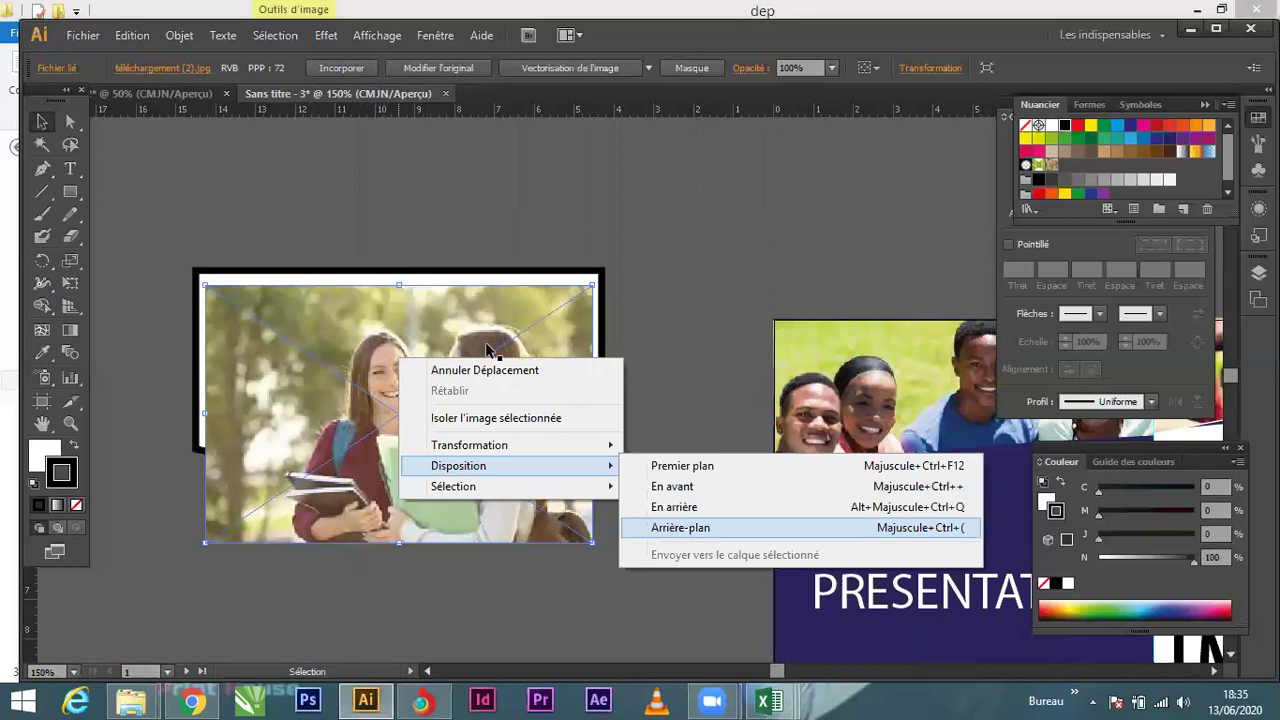
{"action": "left_click", "coordinate": [681, 527]}
Step: Make a clipping mask from the curved shape and the photo of the two students, and give the mask a solid black outline
{"action": "left_click_drag", "start_coordinate": [630, 545], "coordinate": [144, 186]}
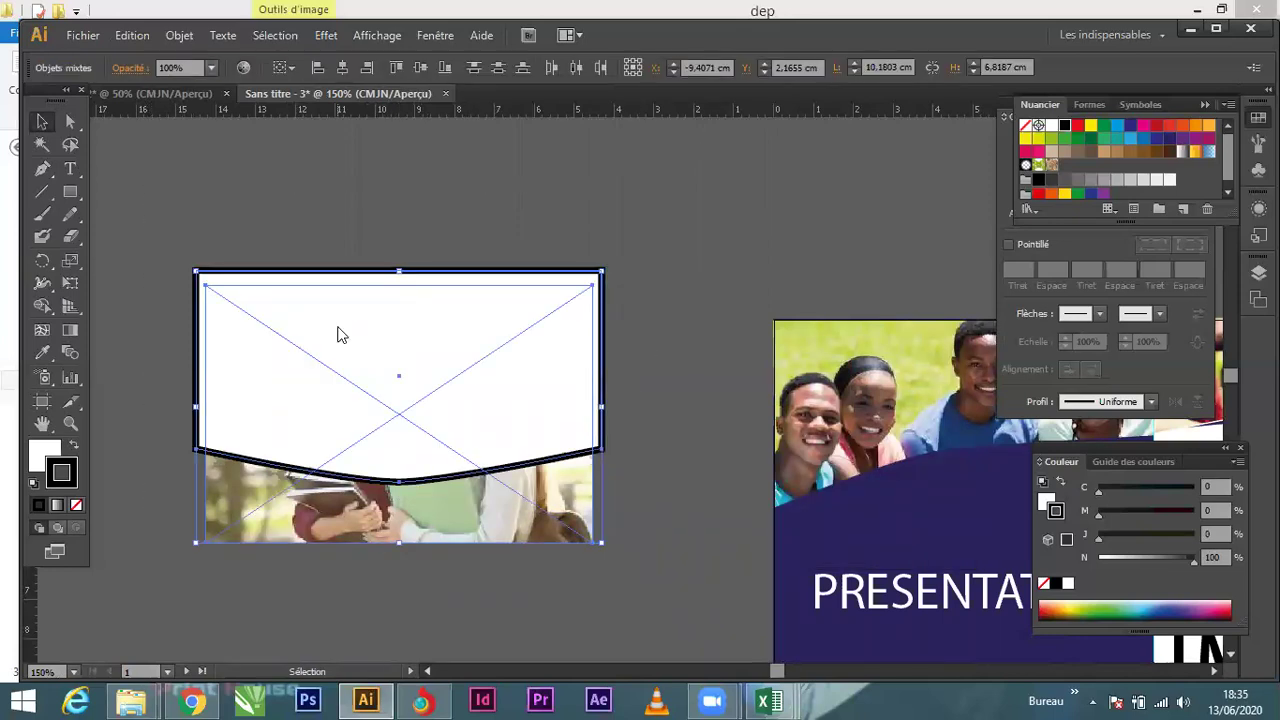
{"action": "right_click", "coordinate": [338, 334]}
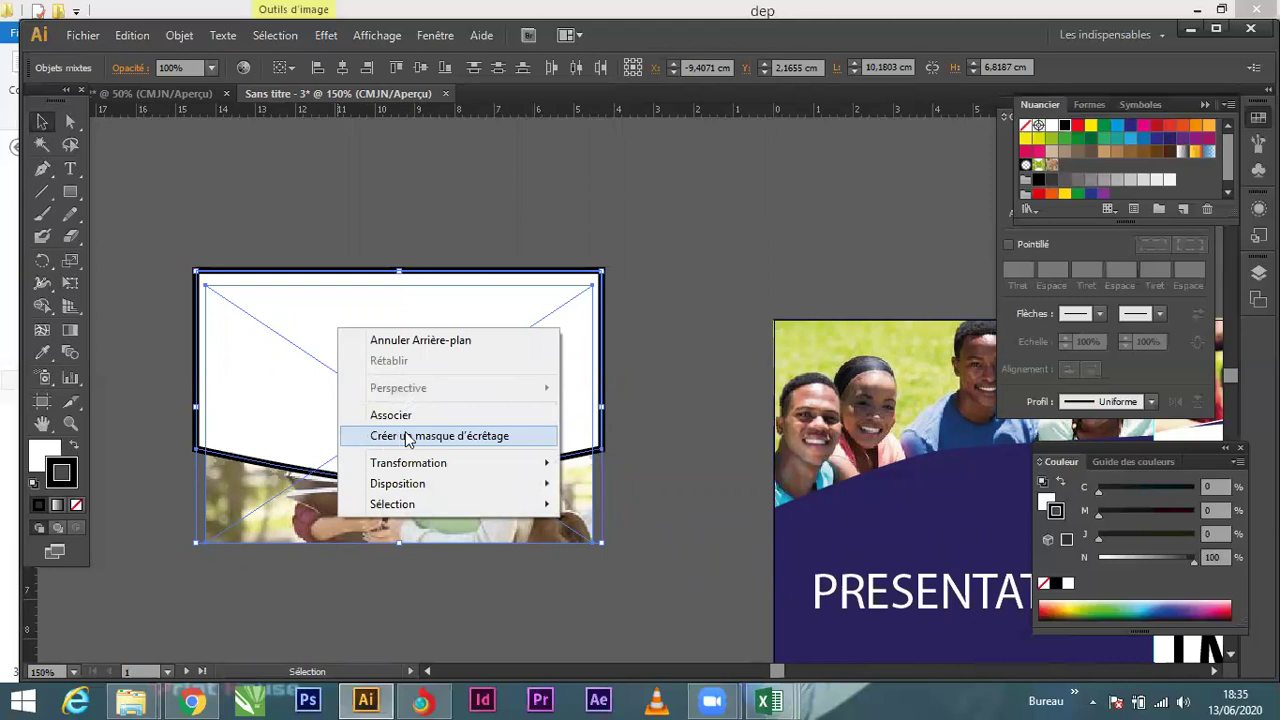
{"action": "left_click", "coordinate": [405, 433]}
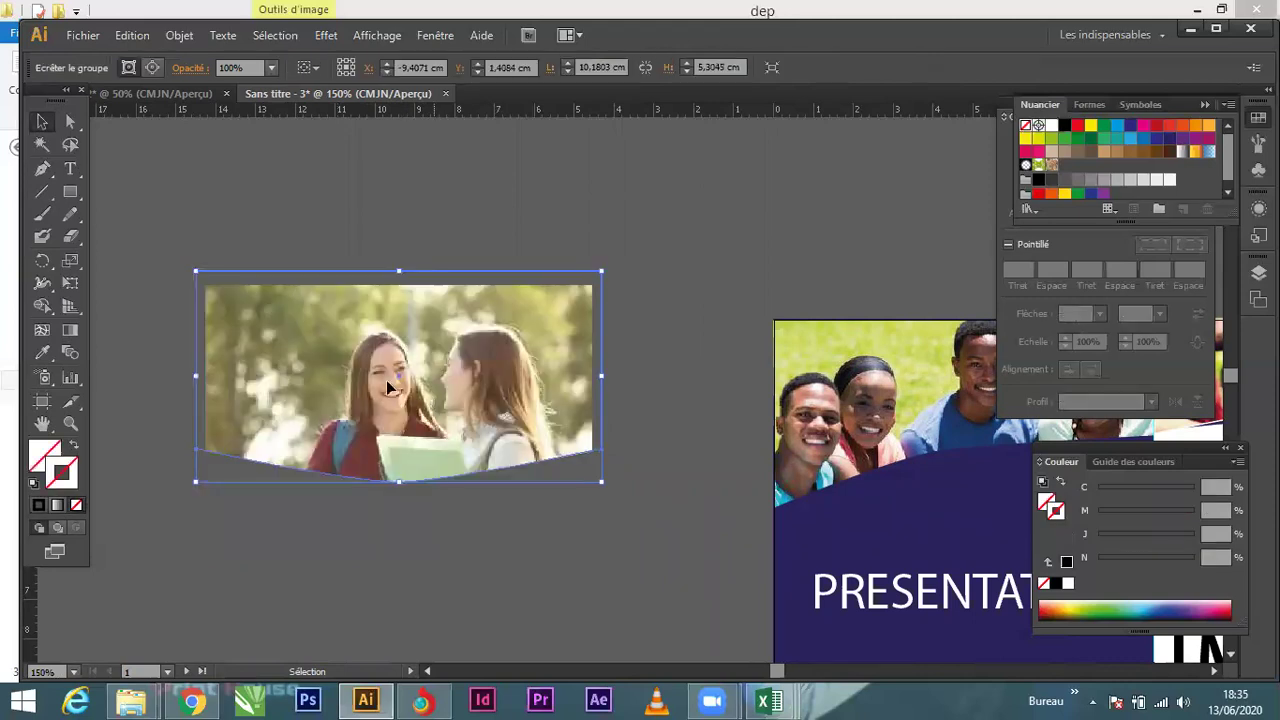
{"action": "left_click", "coordinate": [39, 505]}
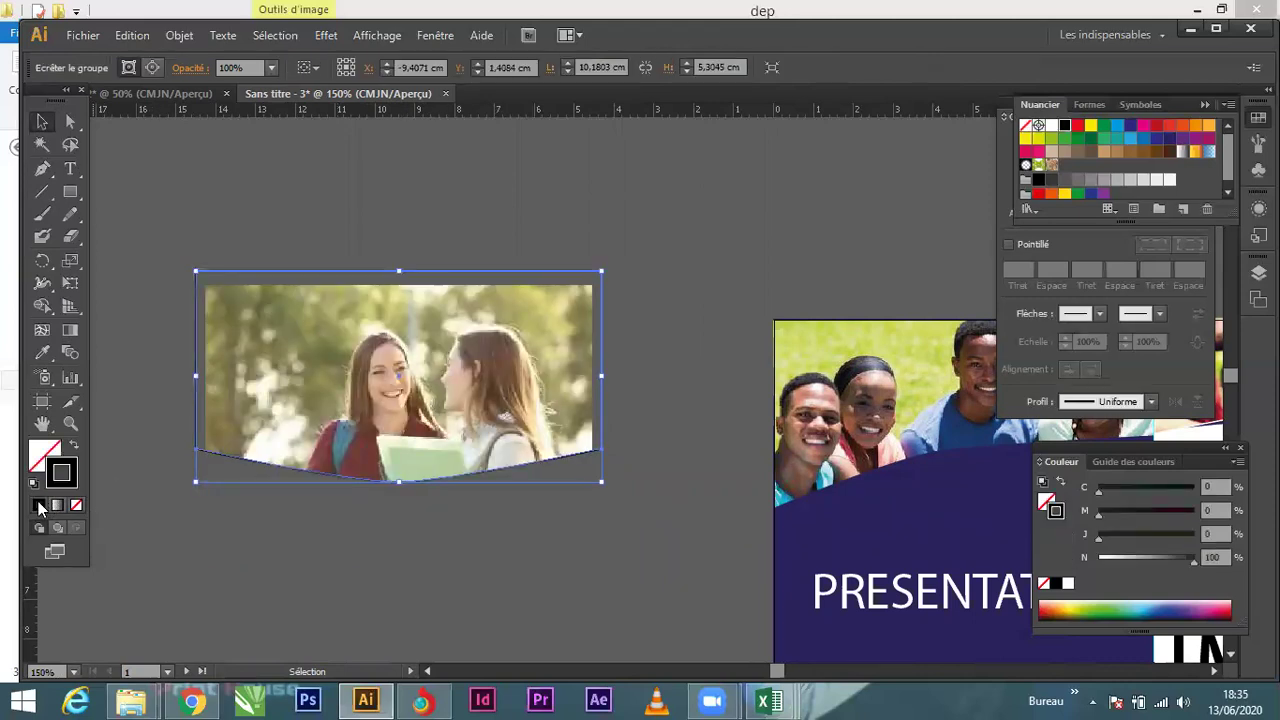
Step: Inside the clipping mask, enlarge and reposition the photo of the two students to fill the curved frame with both faces showing
{"action": "double_click", "coordinate": [371, 359]}
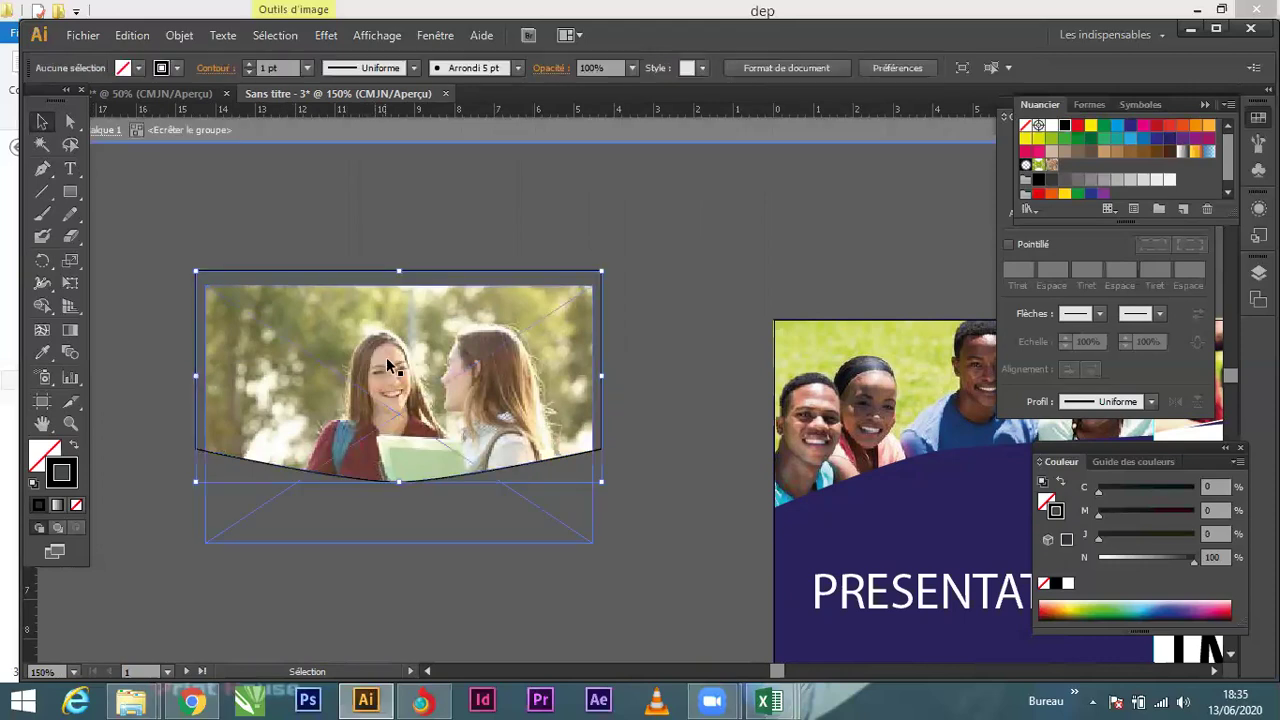
{"action": "left_click_drag", "start_coordinate": [400, 355], "coordinate": [401, 329]}
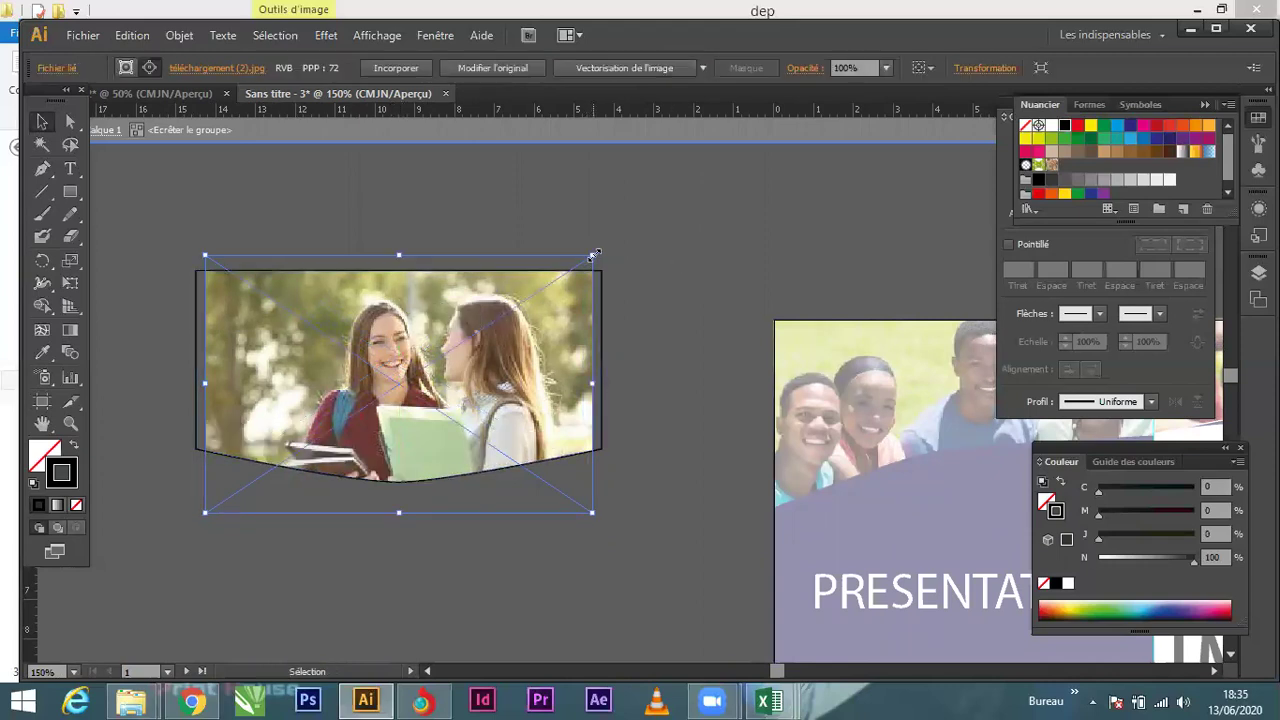
{"action": "left_click_drag", "start_coordinate": [594, 256], "coordinate": [627, 222]}
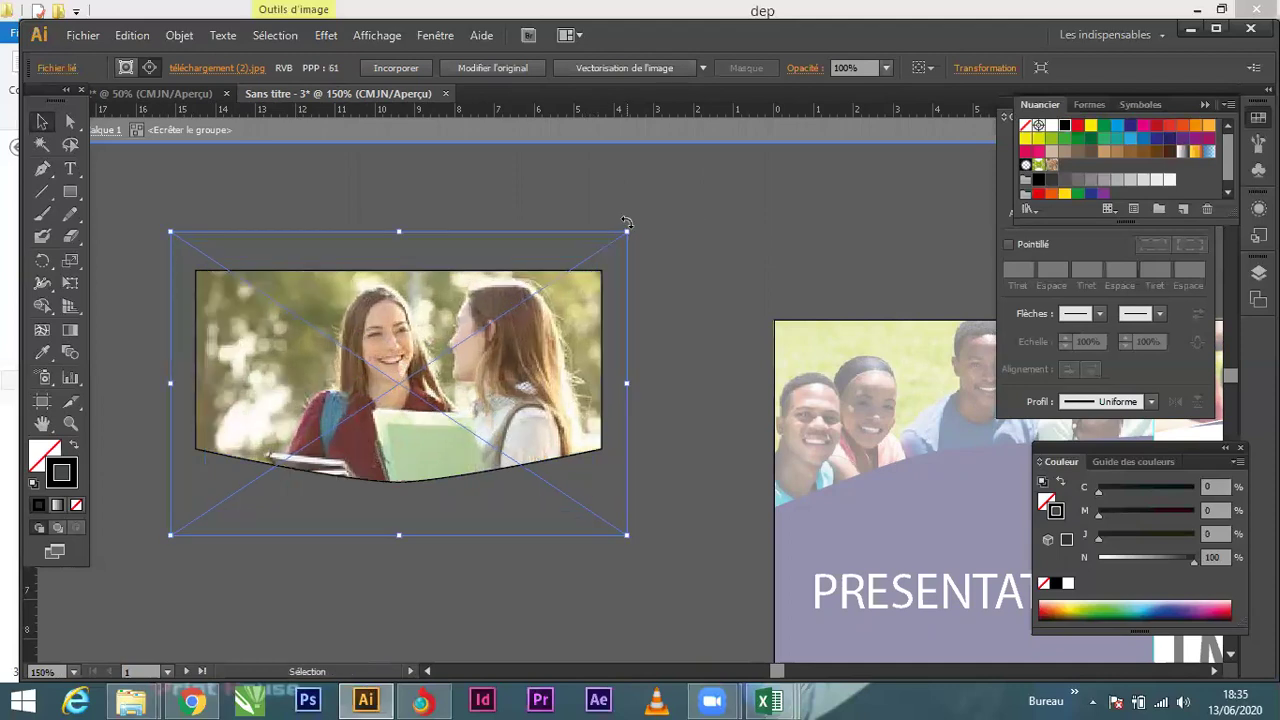
{"action": "left_click_drag", "start_coordinate": [450, 377], "coordinate": [419, 399]}
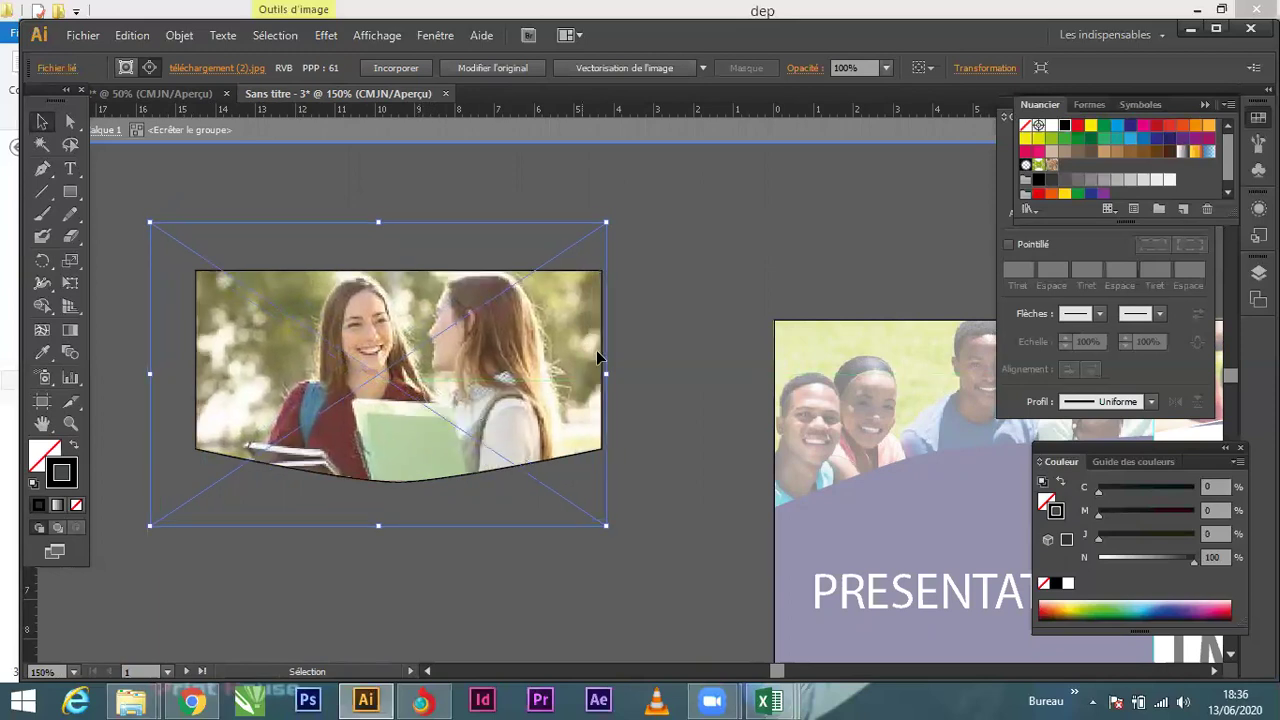
{"action": "double_click", "coordinate": [643, 340]}
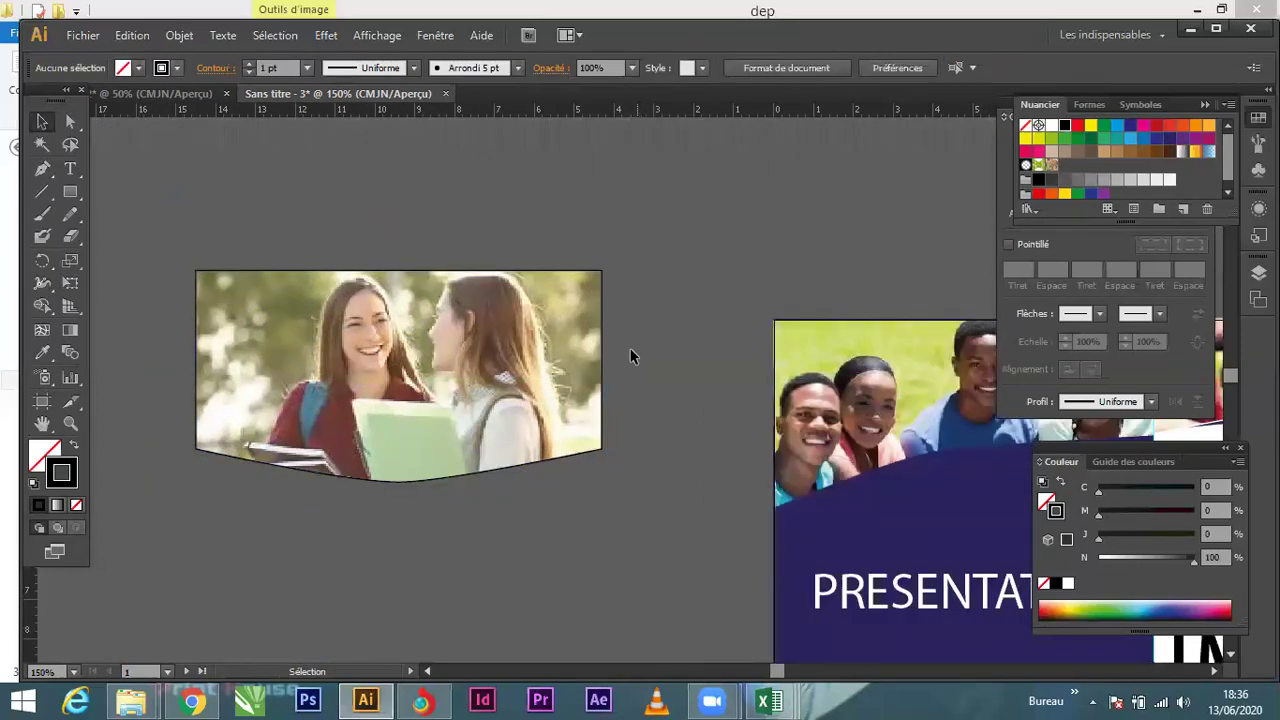
Step: Move the masked photo of the two students to the top of the partenaires panel, aligned with the fold guide and page edges
{"action": "left_click", "coordinate": [444, 357]}
{"action": "key", "text": "ctrl+minus"}
{"action": "key", "text": "ctrl+minus"}
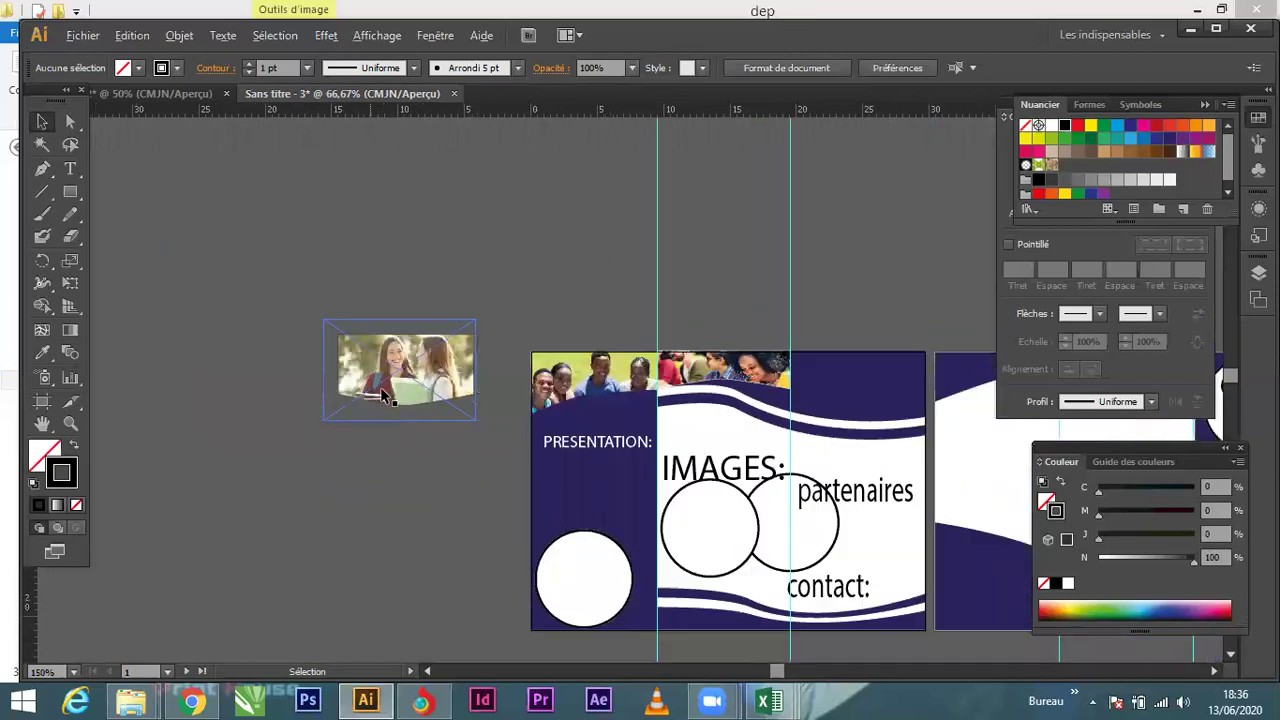
{"action": "left_click", "coordinate": [384, 385]}
{"action": "left_click_drag", "start_coordinate": [386, 372], "coordinate": [834, 386]}
{"action": "key", "text": "ctrl+plus"}
{"action": "key", "text": "ctrl+plus"}
{"action": "key", "text": "ctrl+plus"}
{"action": "key", "text": "ctrl+plus"}
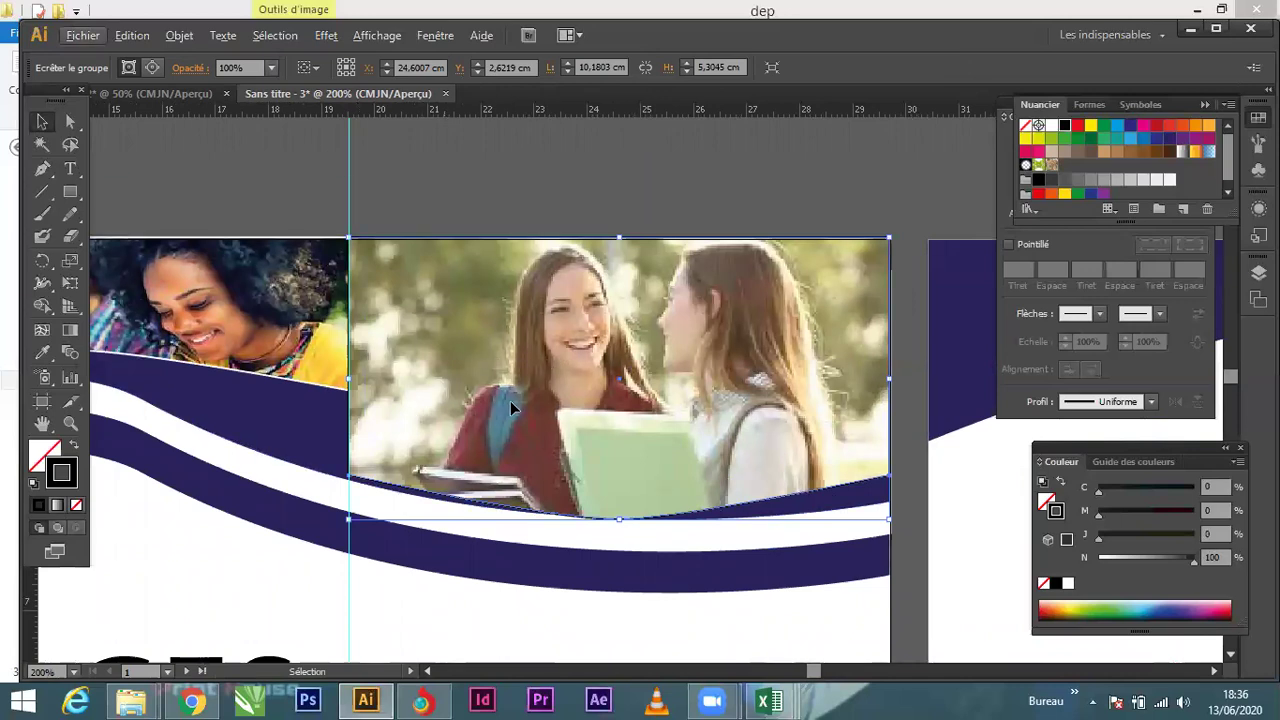
{"action": "scroll", "coordinate": [668, 373], "scroll_direction": "down", "scroll_amount": 2}
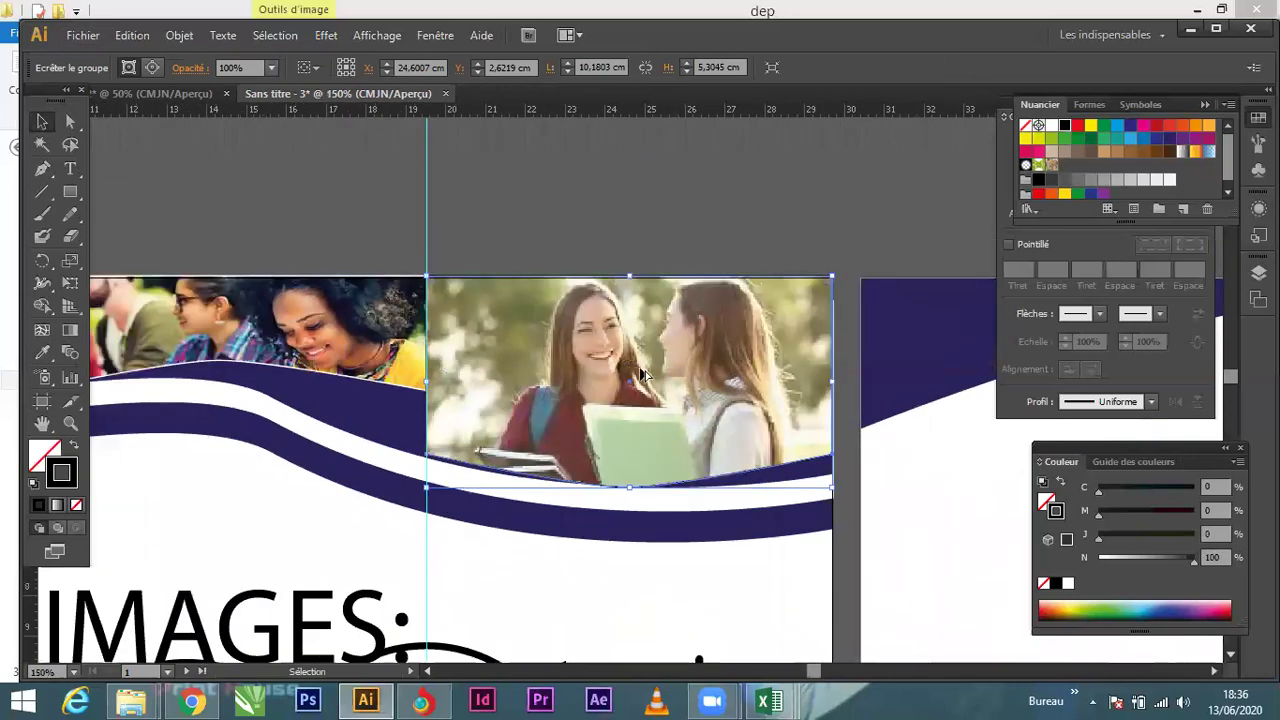
{"action": "key", "text": "ctrl+shift+a"}
{"action": "scroll", "coordinate": [661, 345], "scroll_direction": "down", "scroll_amount": 2}
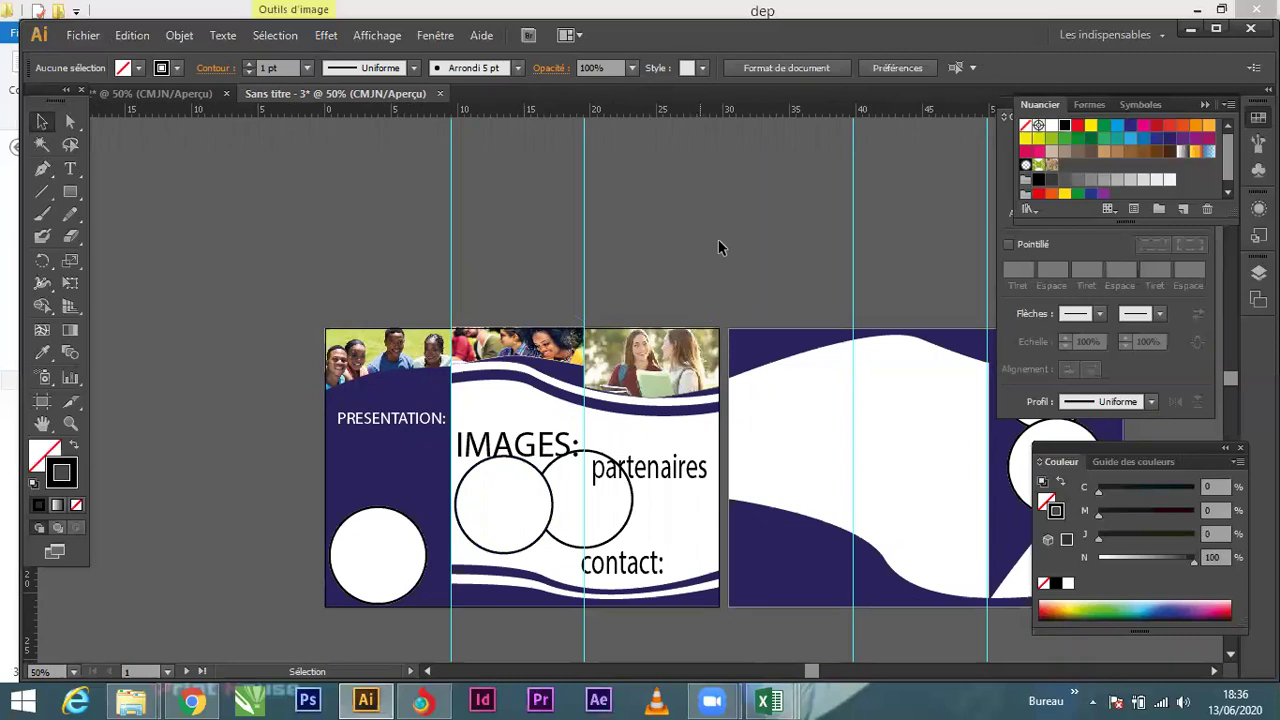
Step: Move the PRESENTATION heading up and slightly left so it sits just beneath the group photo
{"action": "left_click", "coordinate": [393, 420]}
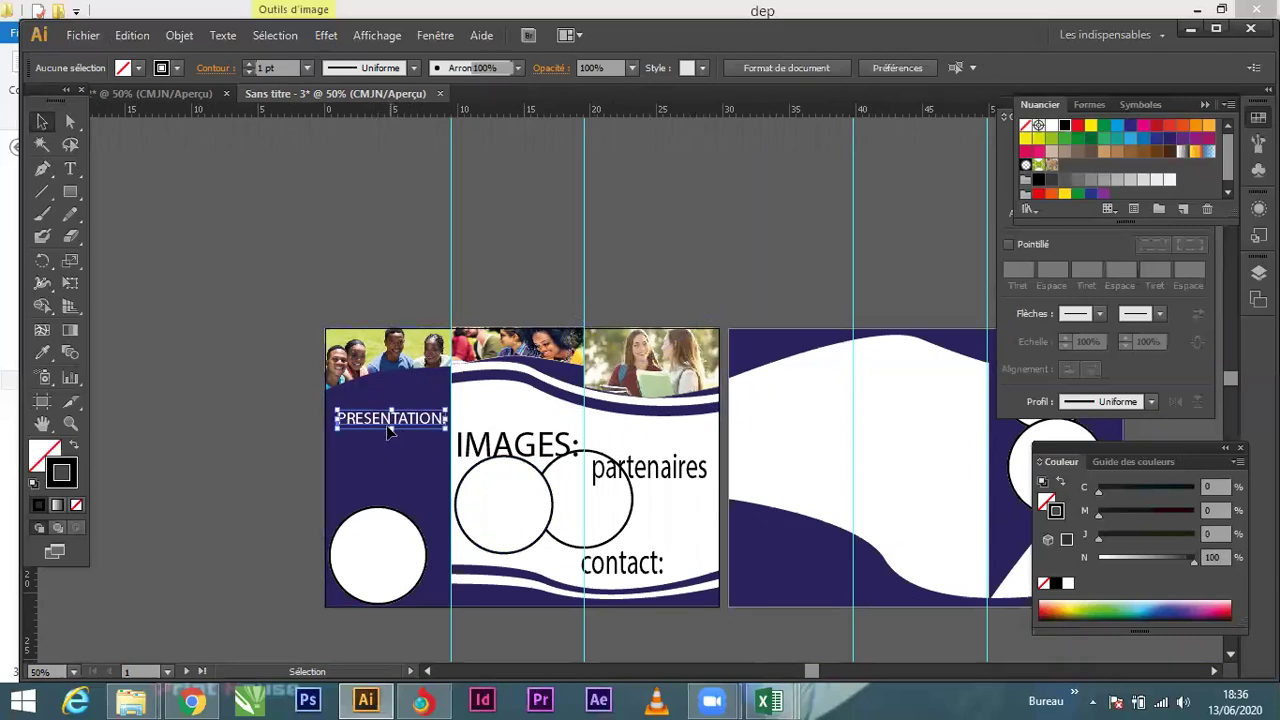
{"action": "mouse_move", "coordinate": [375, 413]}
{"action": "left_mouse_down"}
{"action": "mouse_move", "coordinate": [352, 412]}
{"action": "mouse_move", "coordinate": [395, 404]}
{"action": "mouse_move", "coordinate": [386, 436]}
{"action": "left_mouse_up"}
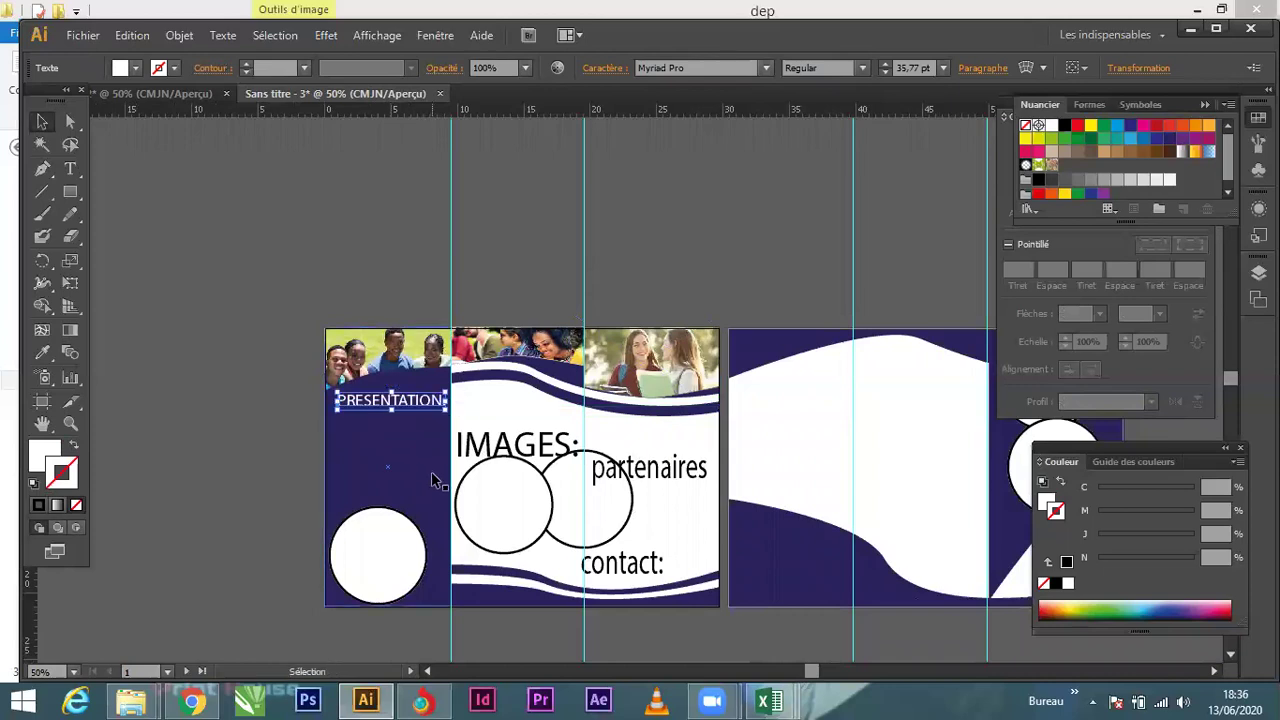
{"action": "key", "text": "Up"}
{"action": "key", "text": "Up"}
{"action": "key", "text": "Up"}
{"action": "key", "text": "Up"}
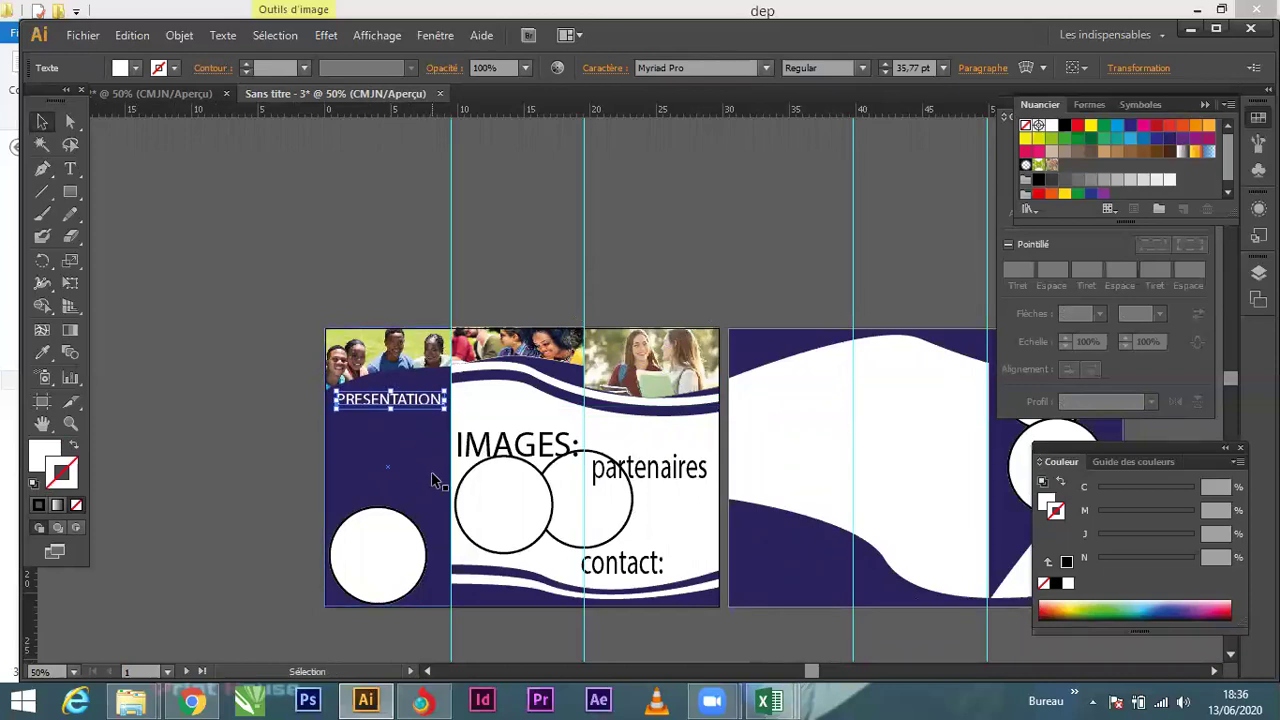
{"action": "key", "text": "Left"}
{"action": "key", "text": "Left"}
{"action": "key", "text": "Up"}
{"action": "key", "text": "Up"}
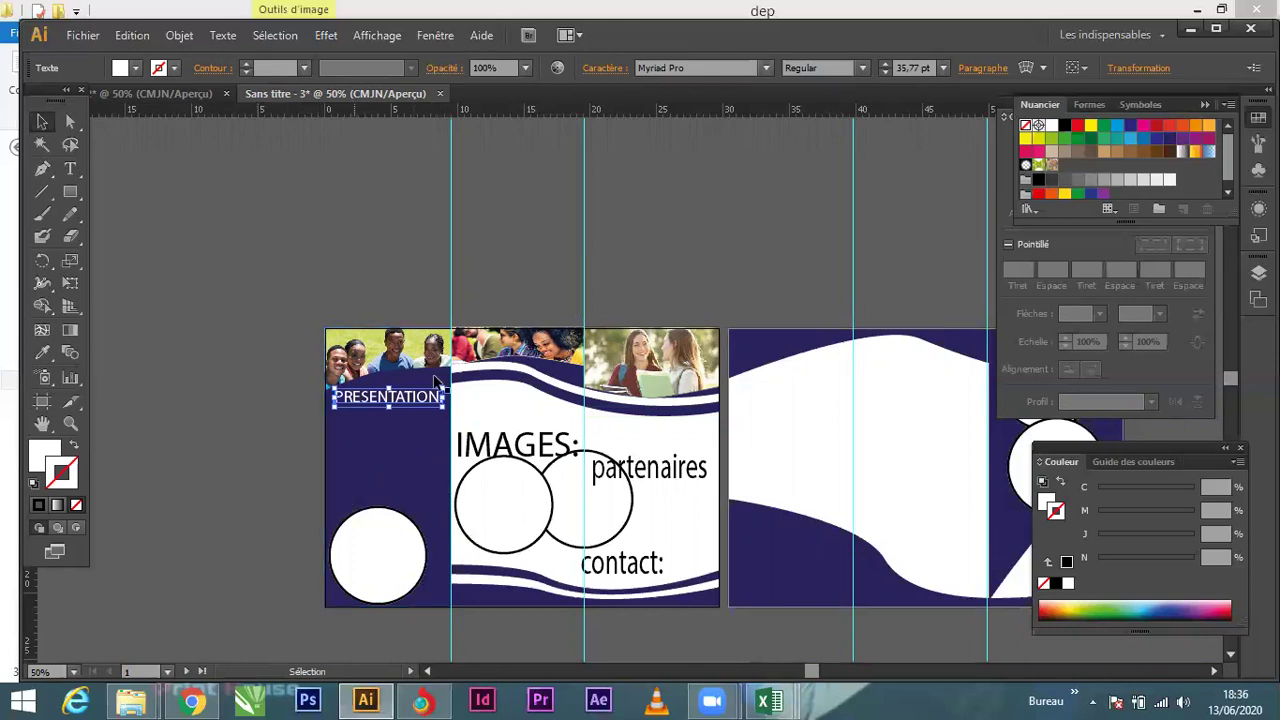
{"action": "left_click", "coordinate": [285, 409]}
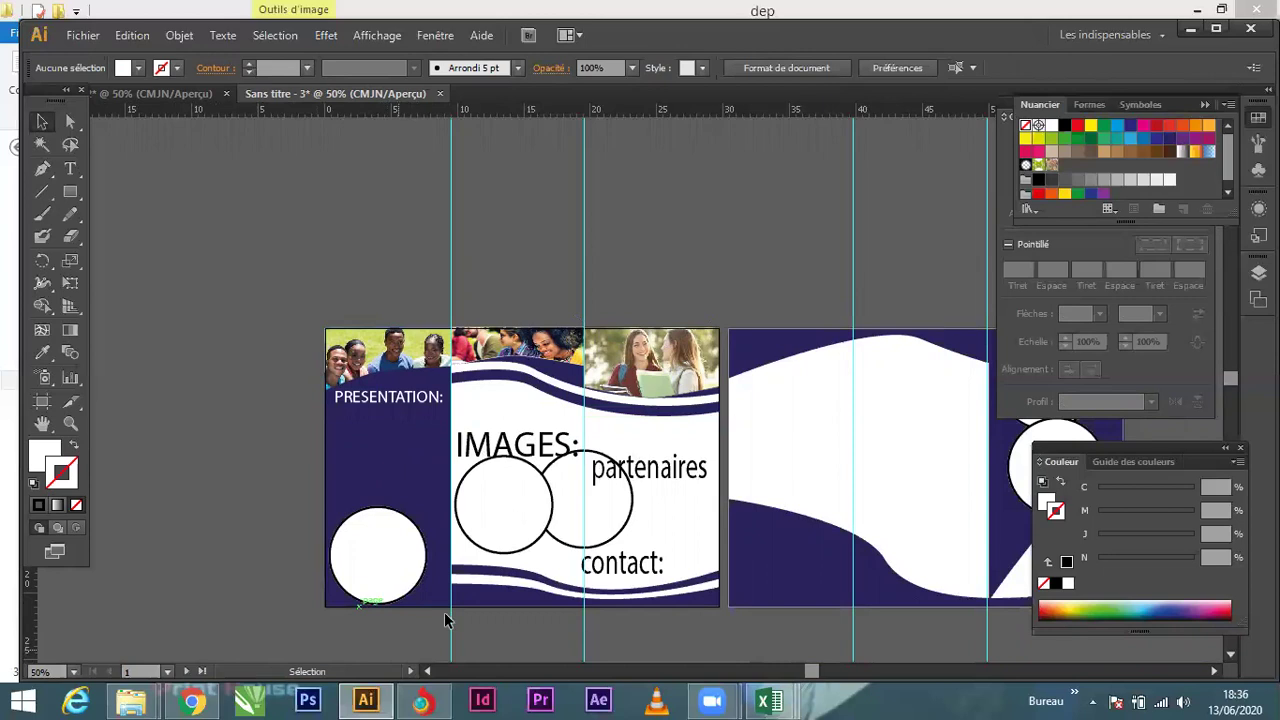
Step: Move the IMAGES heading up beneath the wave and arrange the two white circles diagonally overlapping below it within the middle panel
{"action": "left_click", "coordinate": [409, 580]}
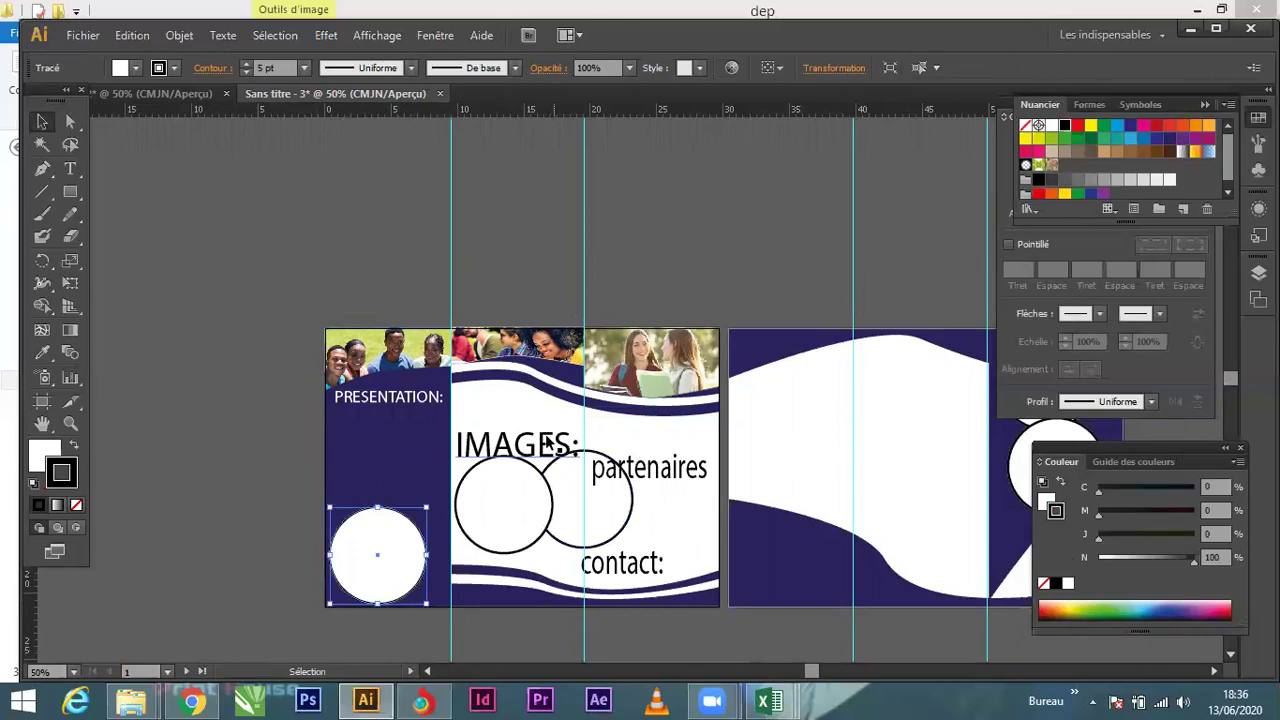
{"action": "left_click_drag", "start_coordinate": [547, 443], "coordinate": [551, 413]}
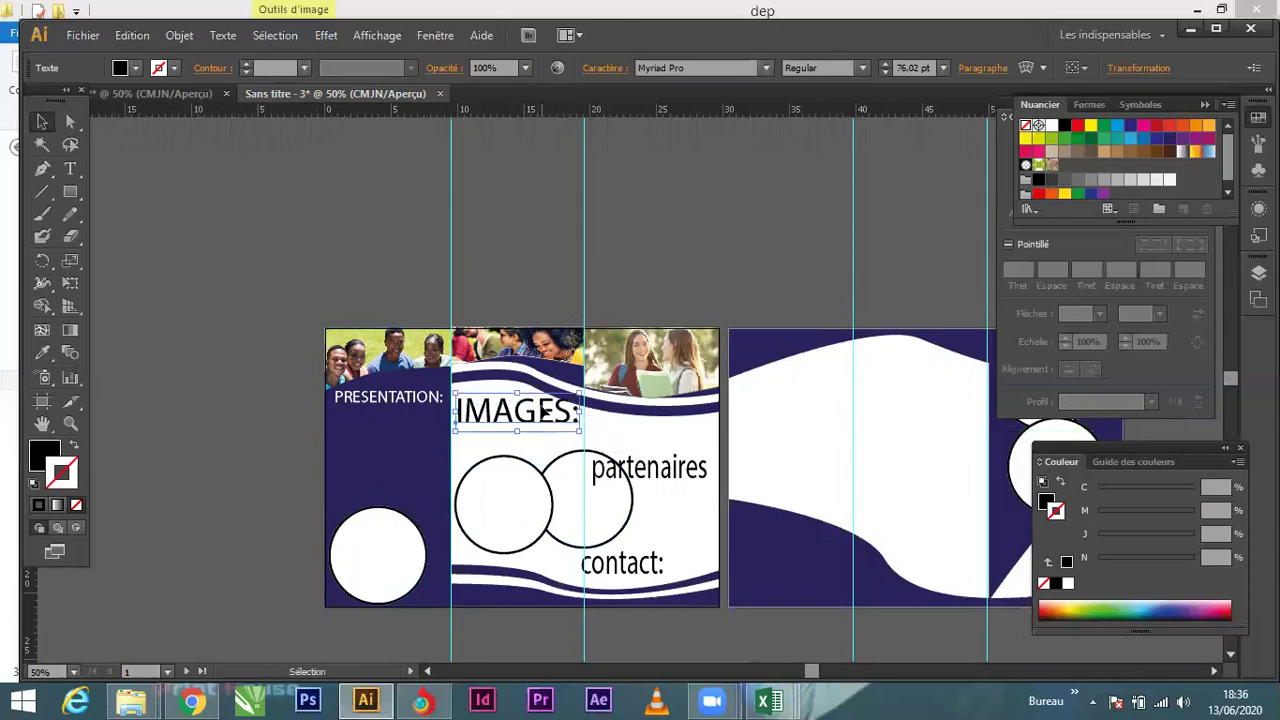
{"action": "left_click", "coordinate": [580, 472]}
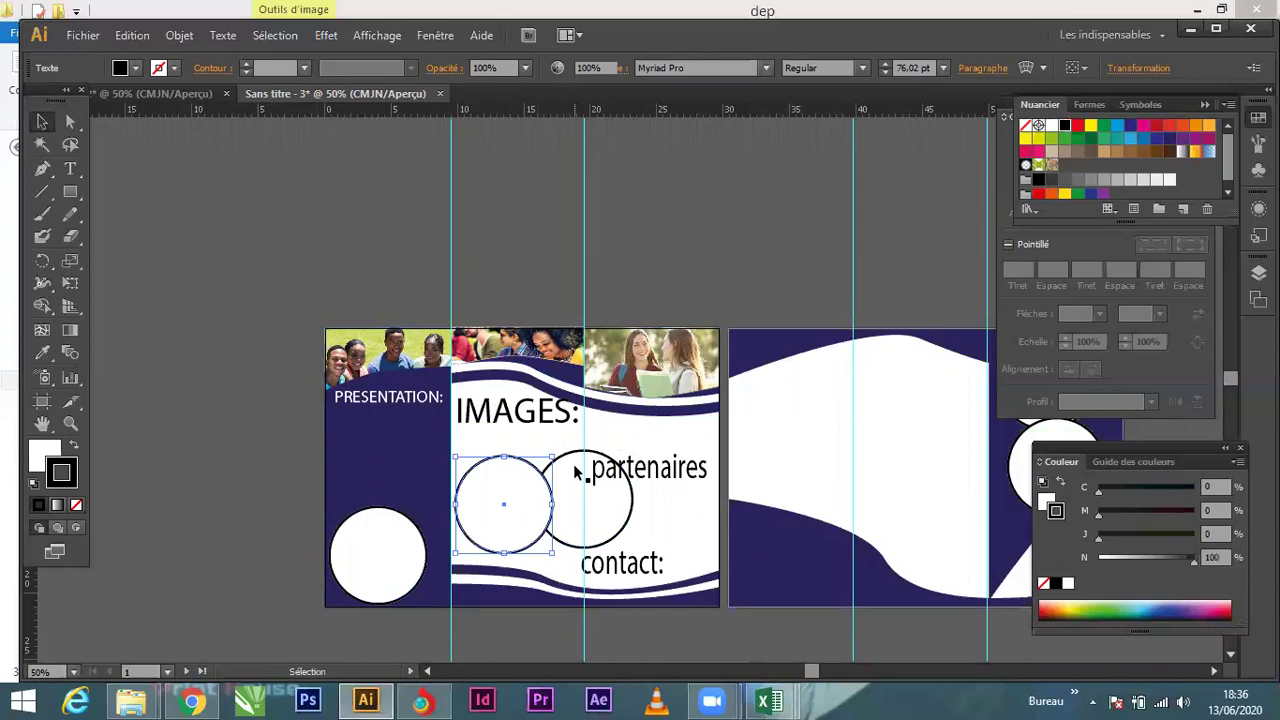
{"action": "left_click_drag", "start_coordinate": [592, 485], "coordinate": [516, 574]}
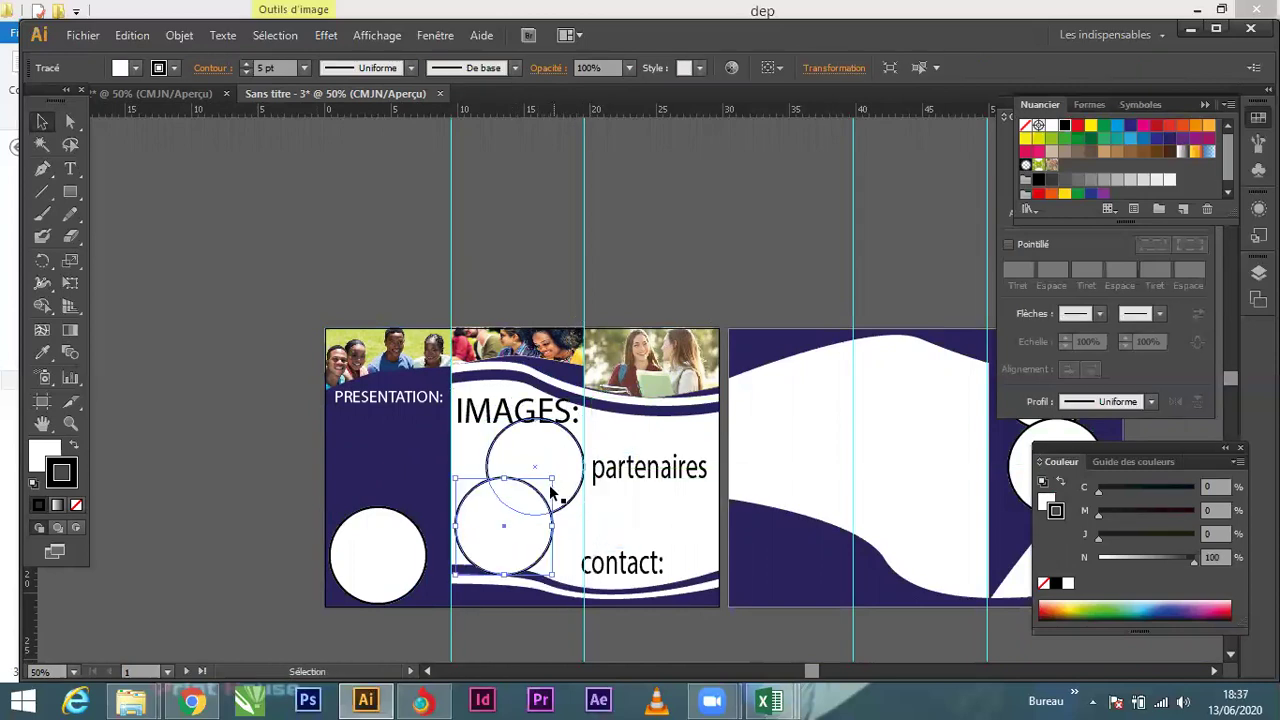
{"action": "left_click_drag", "start_coordinate": [567, 468], "coordinate": [569, 489]}
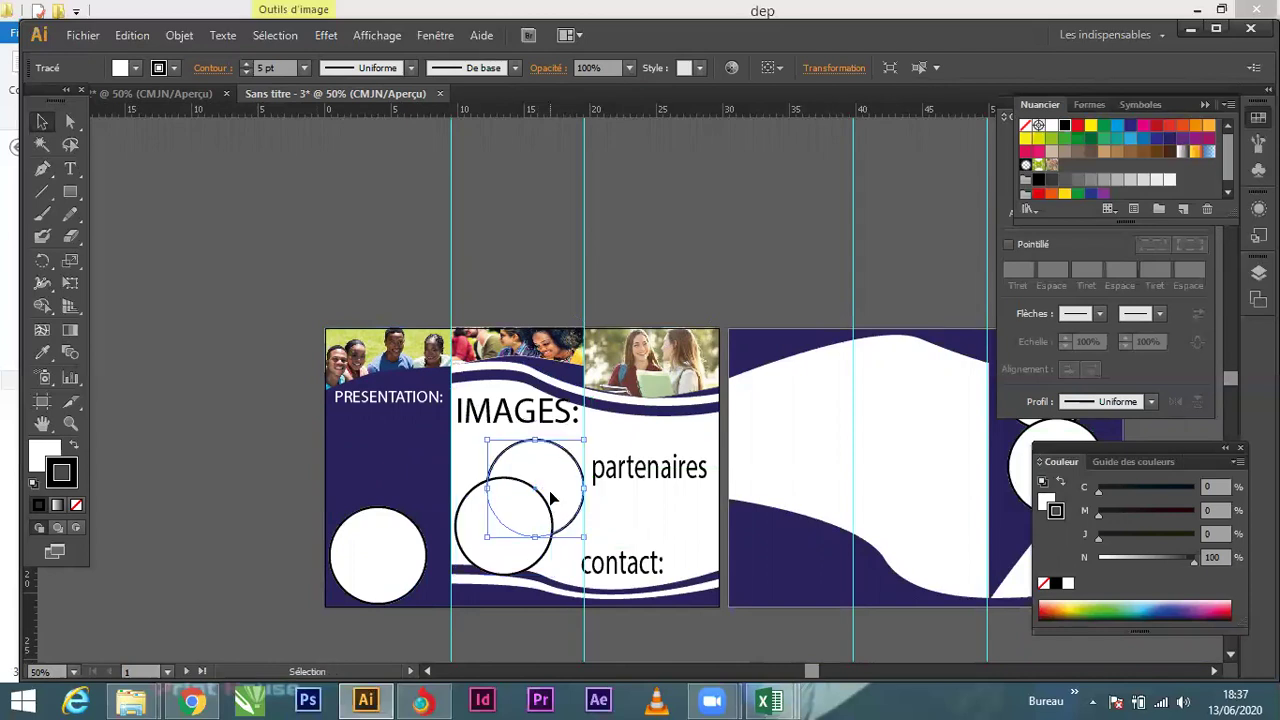
Step: Move the lower circle of the IMAGES panel onto the empty pasteboard beside the PRESENTATION panel
{"action": "left_click", "coordinate": [519, 522]}
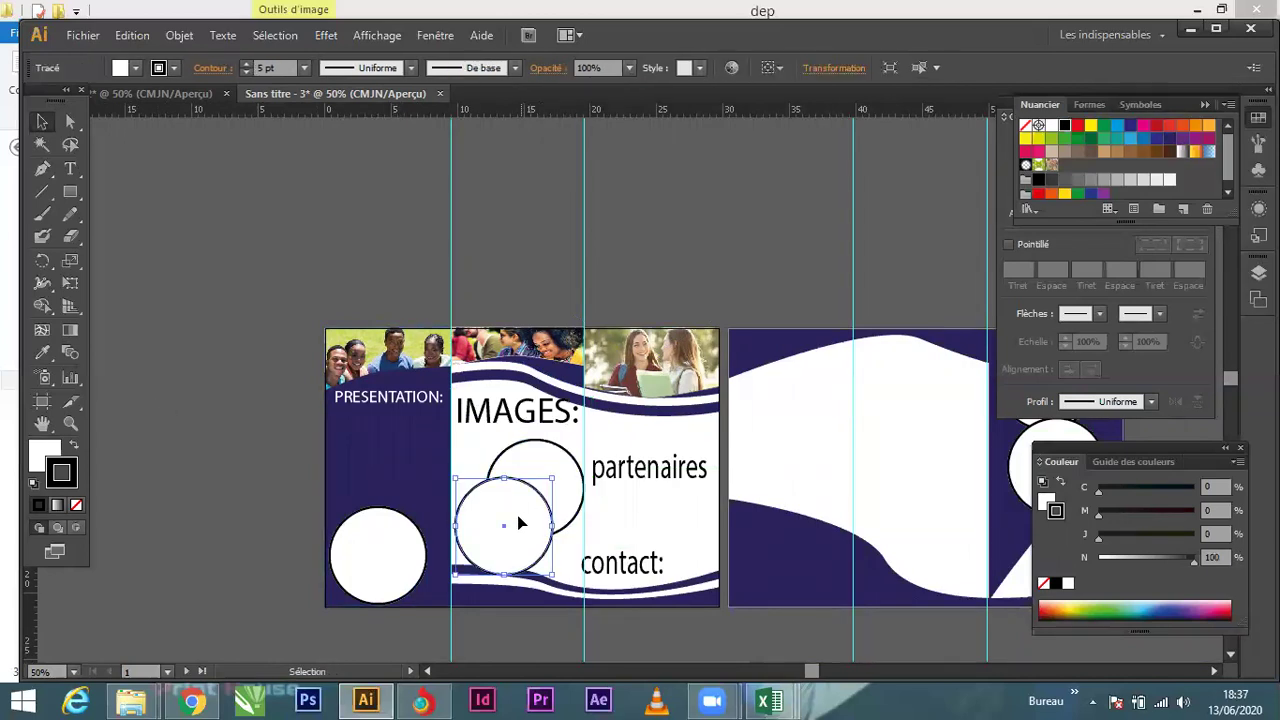
{"action": "left_click_drag", "start_coordinate": [519, 536], "coordinate": [222, 403]}
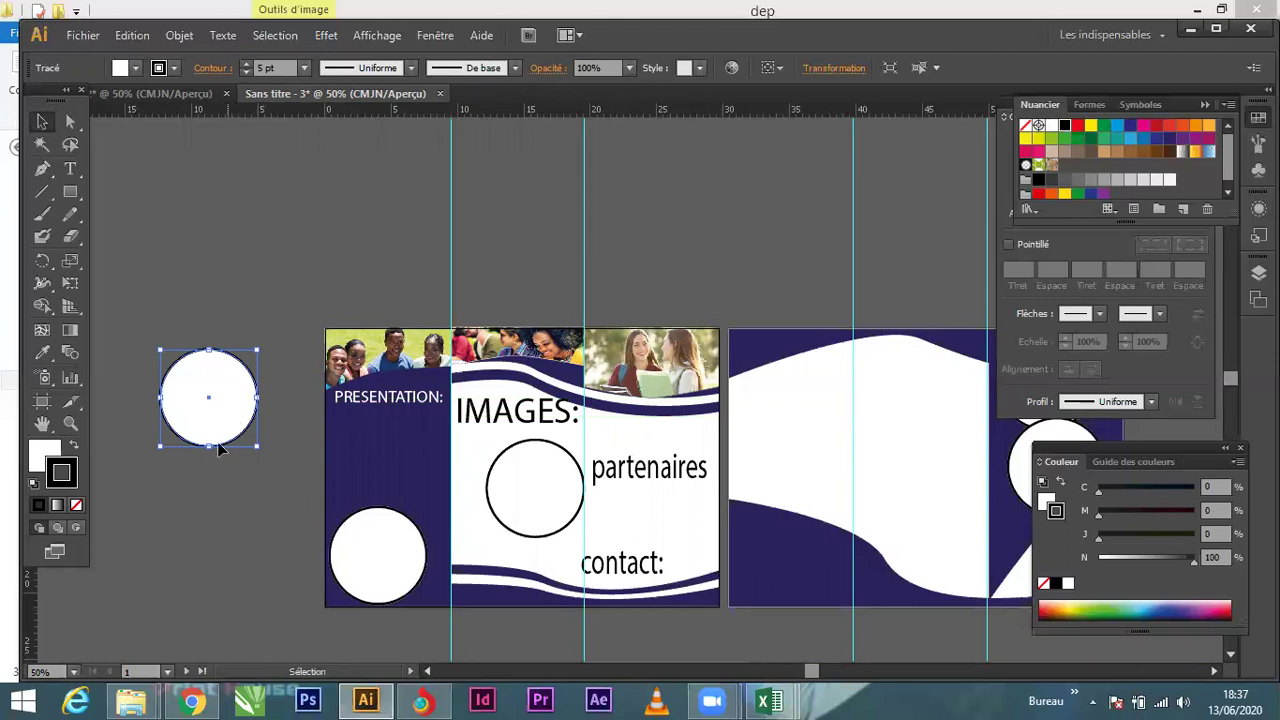
{"action": "left_click", "coordinate": [217, 497]}
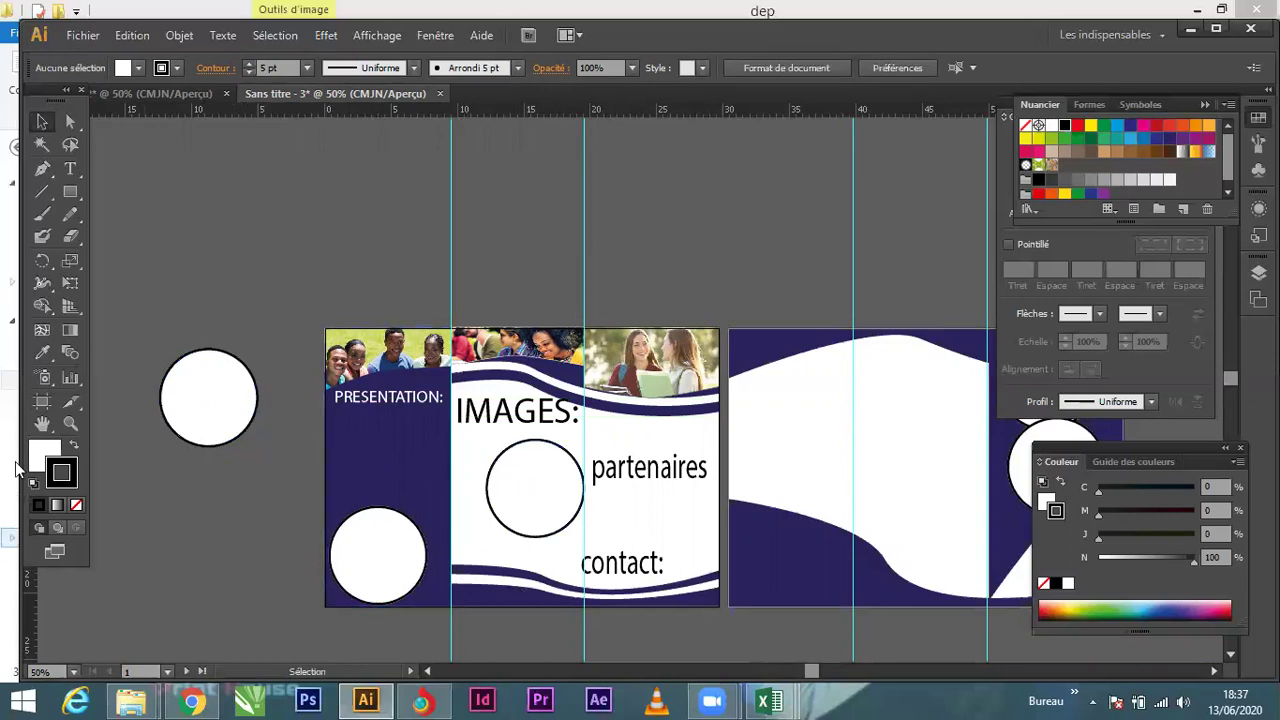
Step: Try to place the WhatsApp Image 2020-06-13 at 19.20.38 photo from the Images folder into the Illustrator document
{"action": "left_click", "coordinate": [131, 700]}
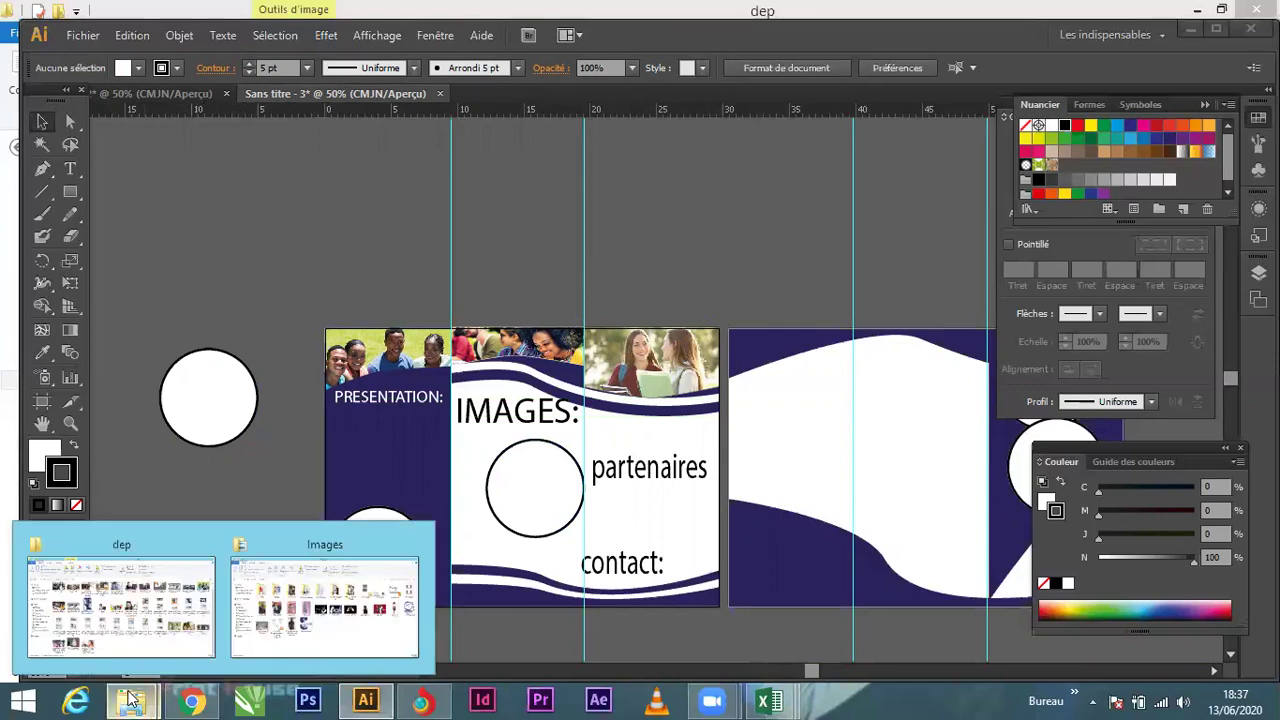
{"action": "left_click", "coordinate": [305, 612]}
{"action": "left_click_drag", "start_coordinate": [425, 468], "coordinate": [232, 513]}
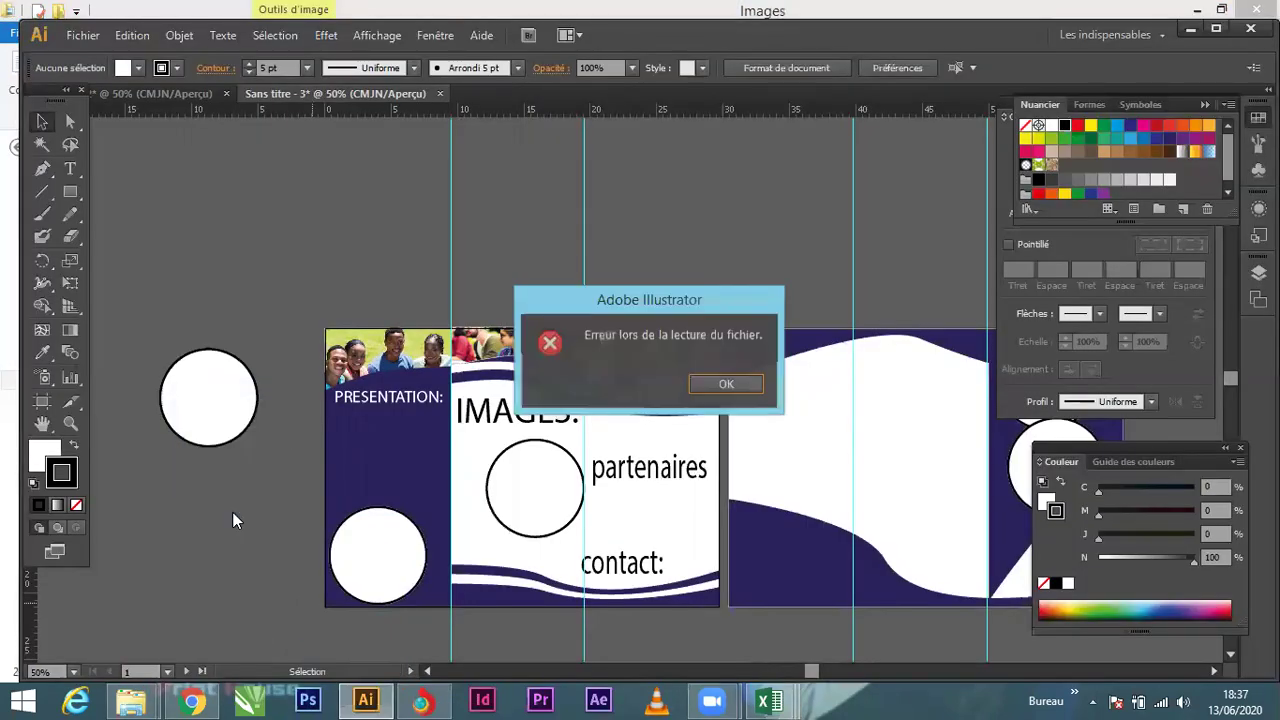
{"action": "left_click", "coordinate": [714, 388]}
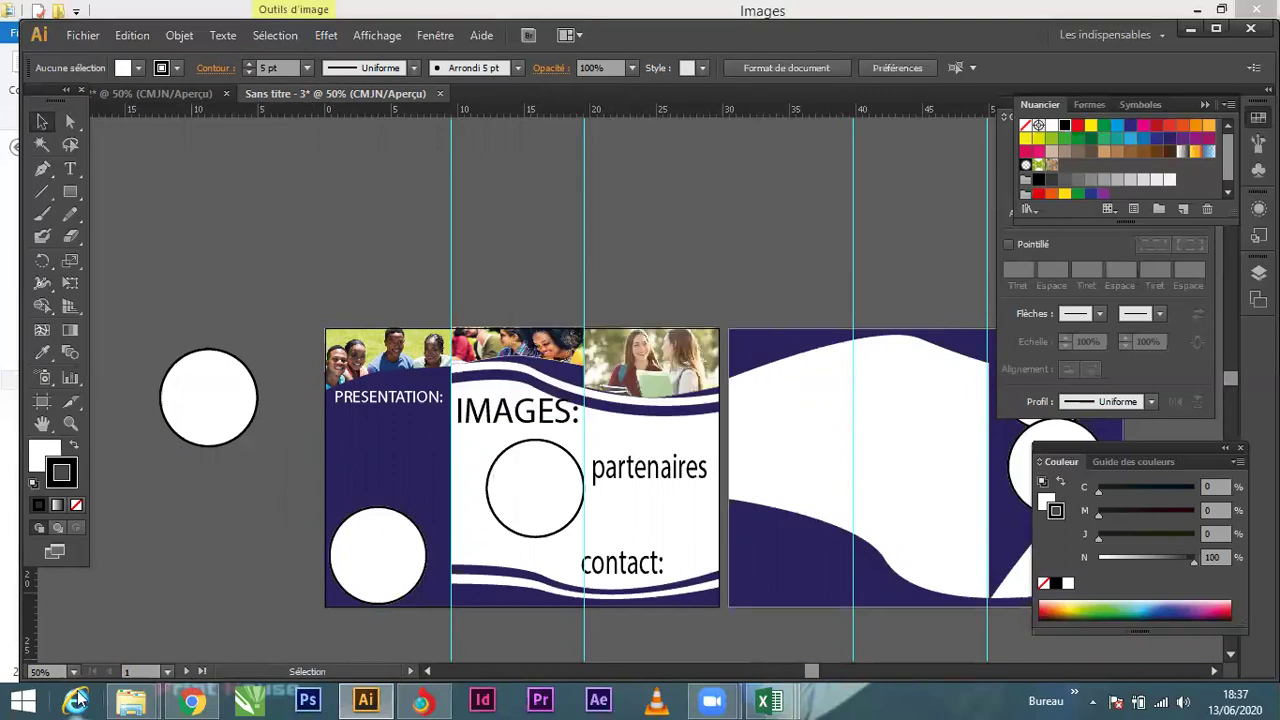
{"action": "mouse_move", "coordinate": [131, 700]}
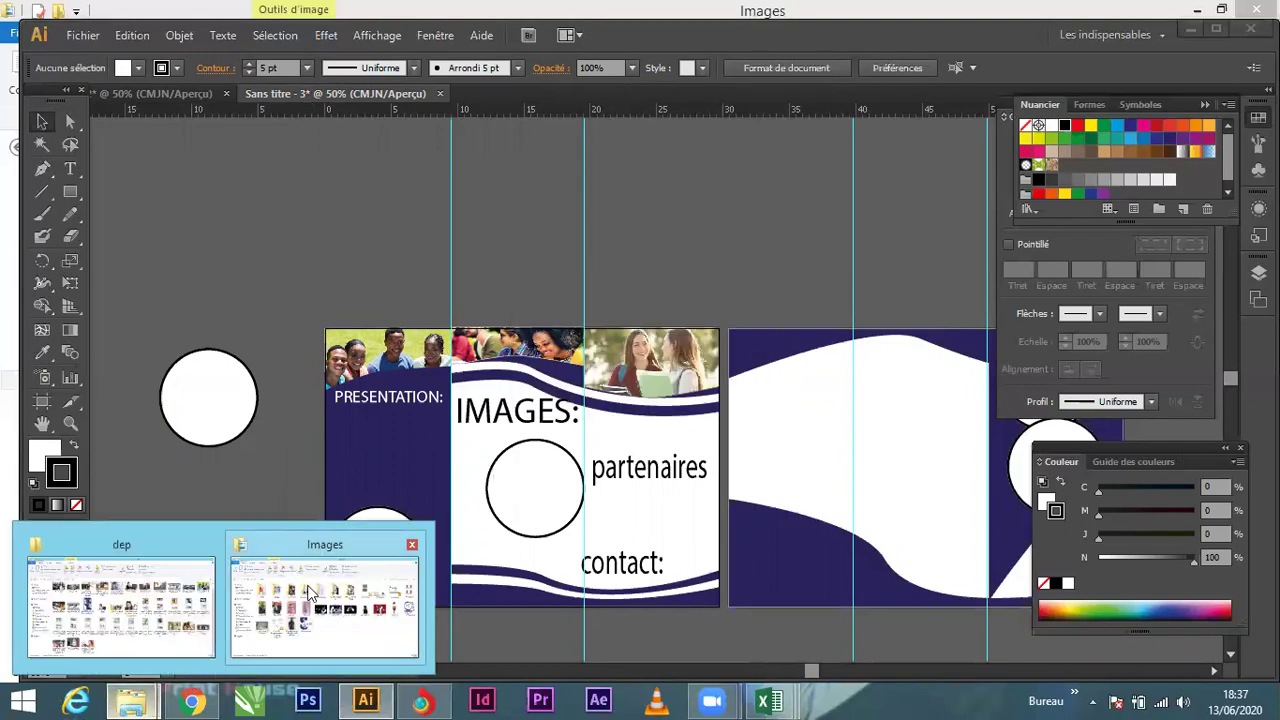
{"action": "left_click", "coordinate": [310, 594]}
{"action": "left_click_drag", "start_coordinate": [442, 452], "coordinate": [334, 437]}
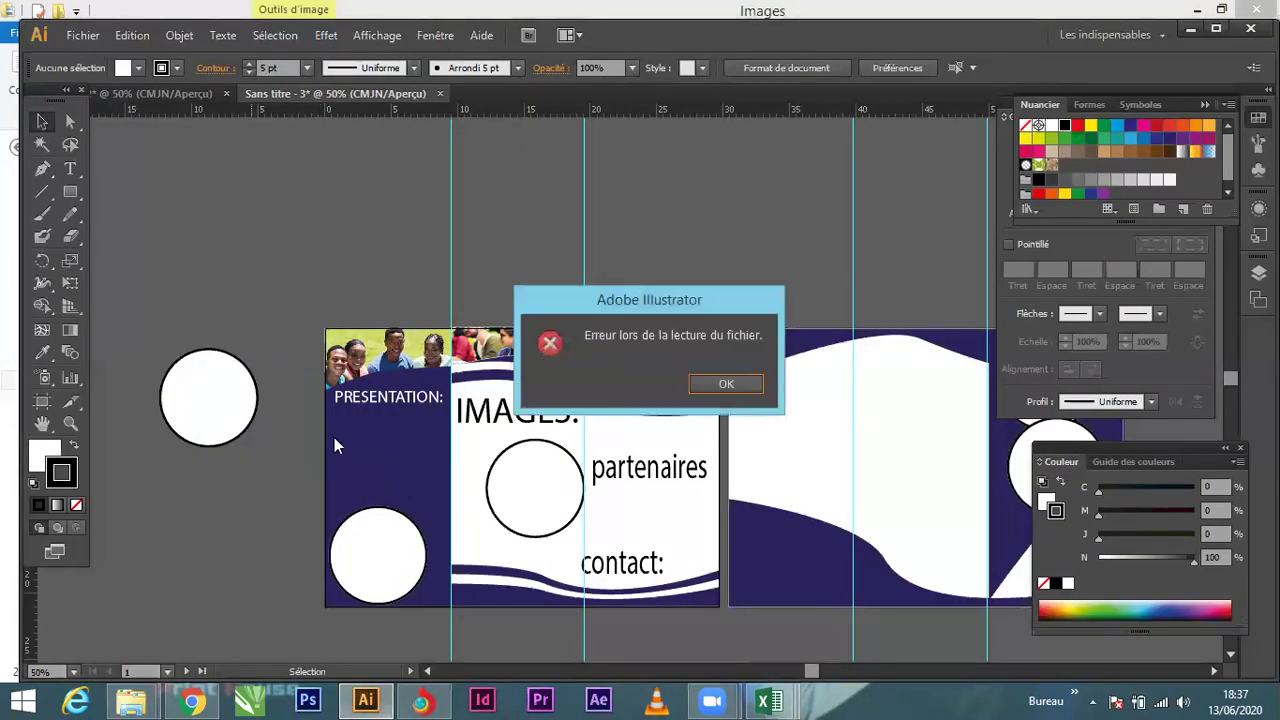
{"action": "left_click", "coordinate": [731, 386]}
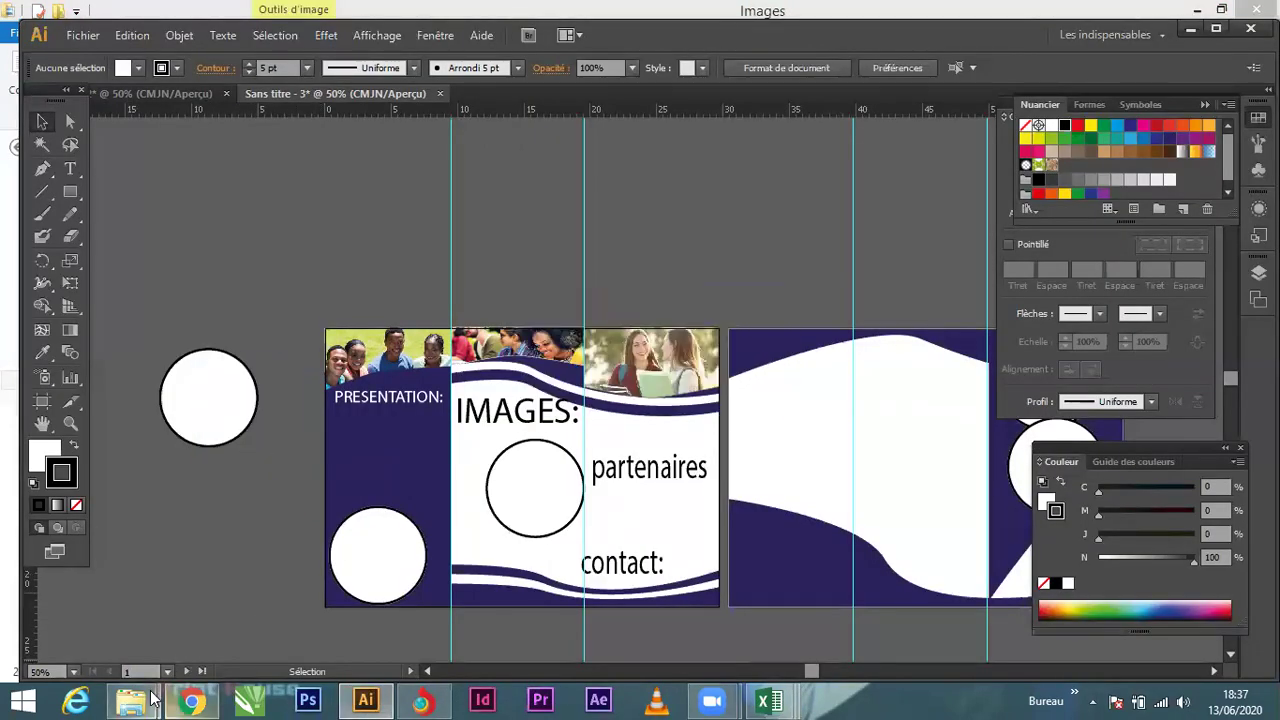
Step: Open the WhatsApp Image 2020-06-13 at 19.20.38 photo in Paint, save a PNG copy under the same name in Images, and close Paint
{"action": "mouse_move", "coordinate": [143, 700]}
{"action": "left_click", "coordinate": [283, 612]}
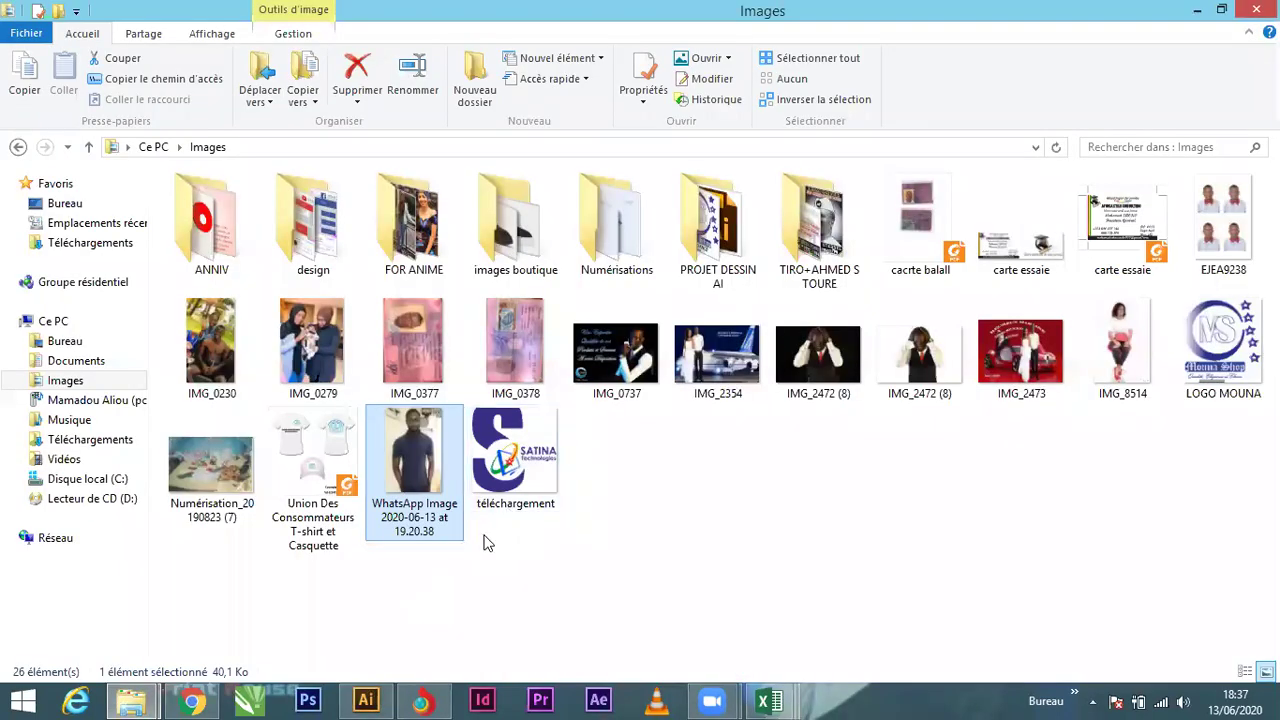
{"action": "right_click", "coordinate": [418, 510]}
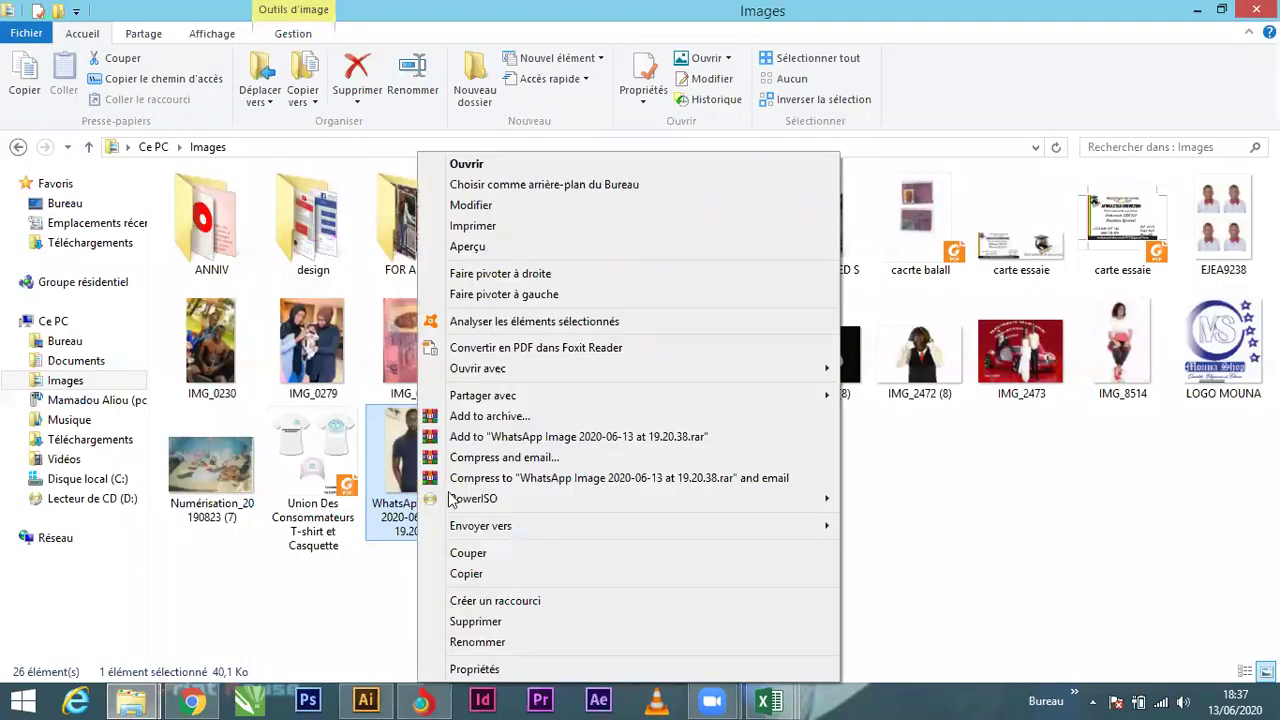
{"action": "left_click", "coordinate": [477, 225]}
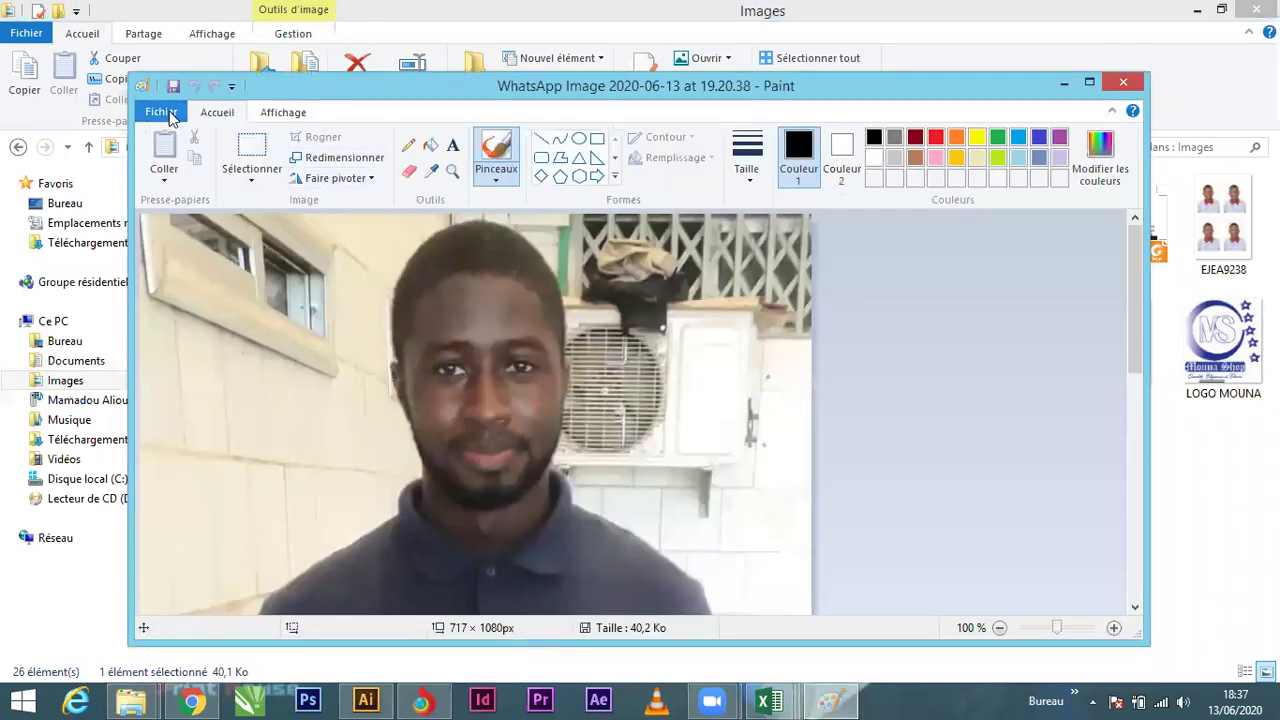
{"action": "left_click", "coordinate": [175, 112]}
{"action": "mouse_move", "coordinate": [246, 266]}
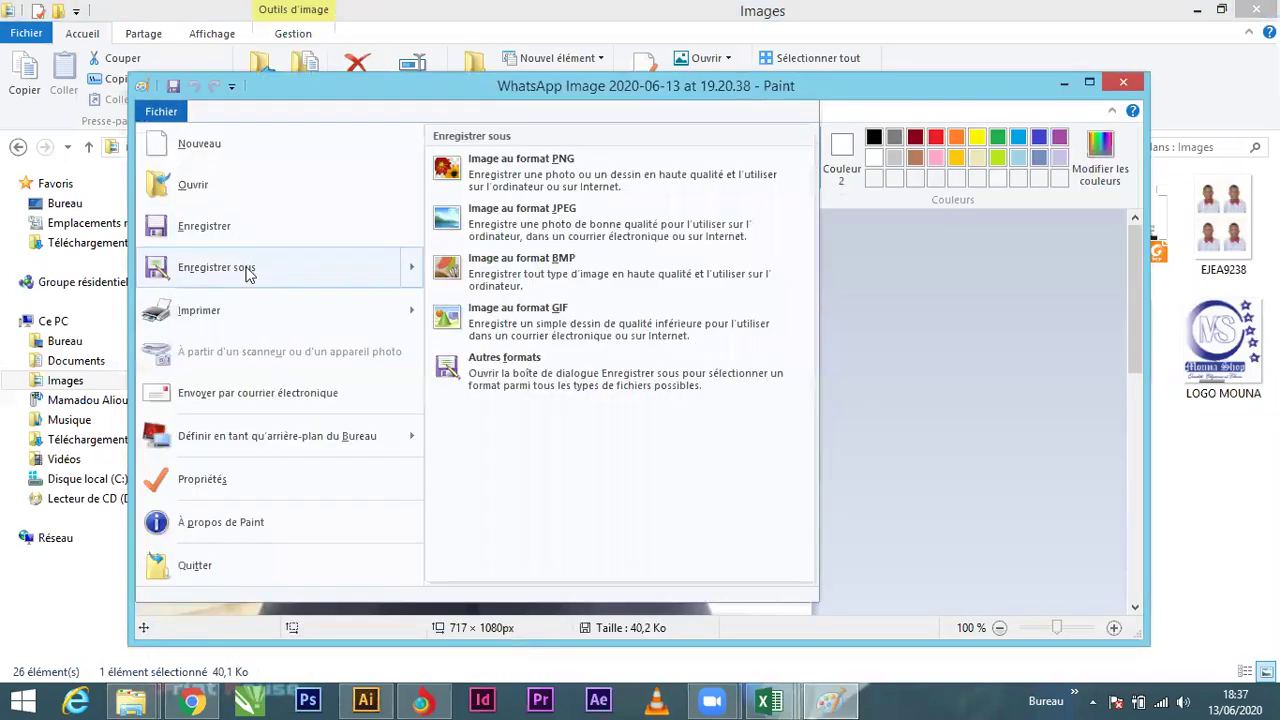
{"action": "left_click", "coordinate": [829, 534]}
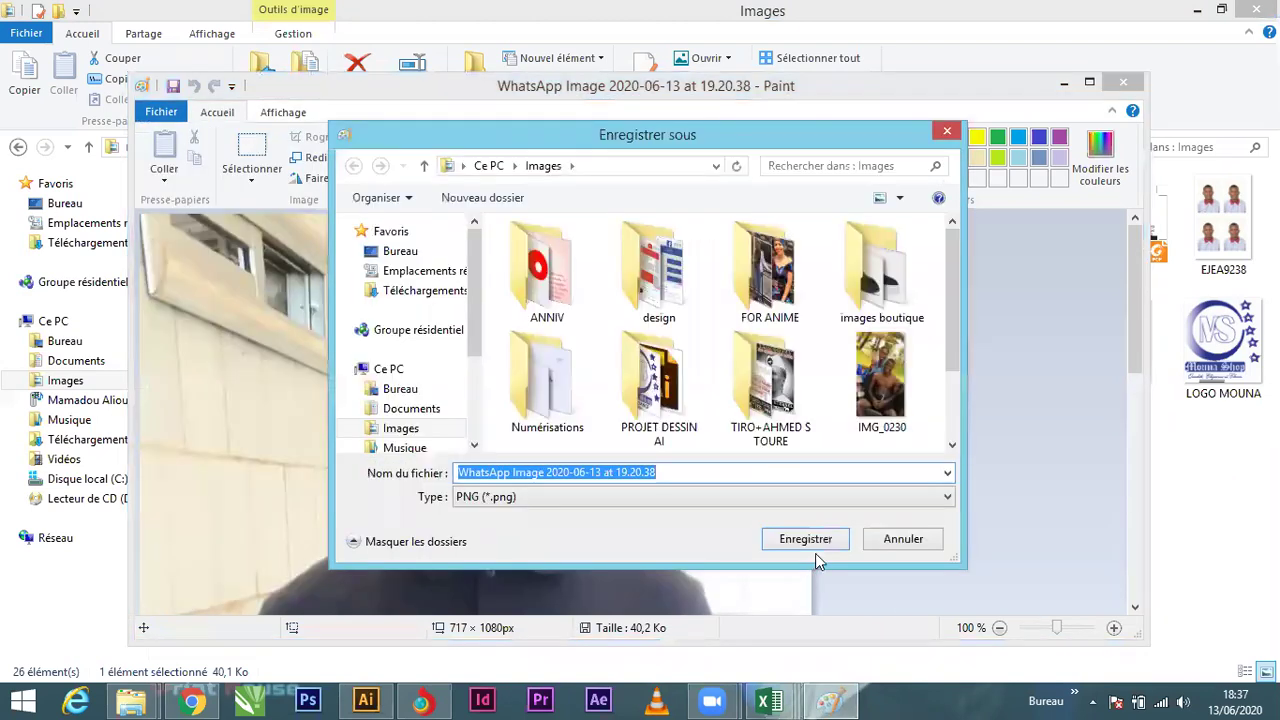
{"action": "left_click", "coordinate": [805, 539]}
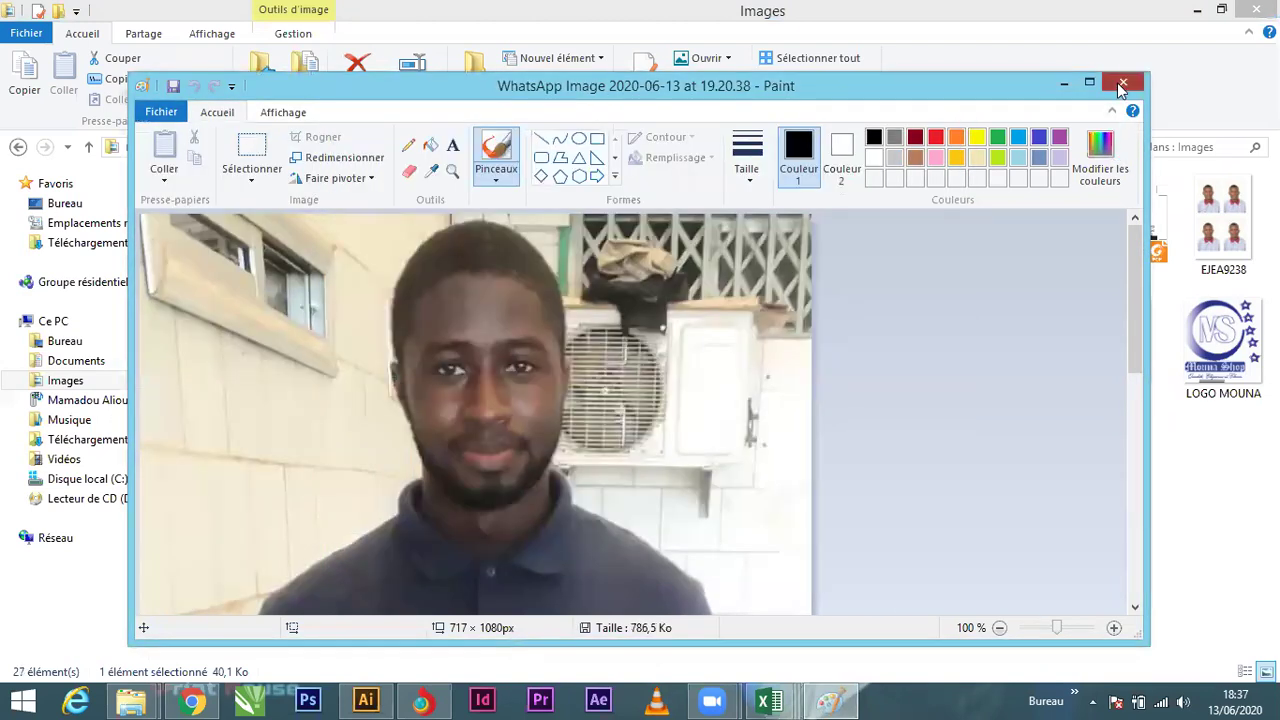
{"action": "key", "text": "alt+F4"}
{"action": "left_click", "coordinate": [639, 484]}
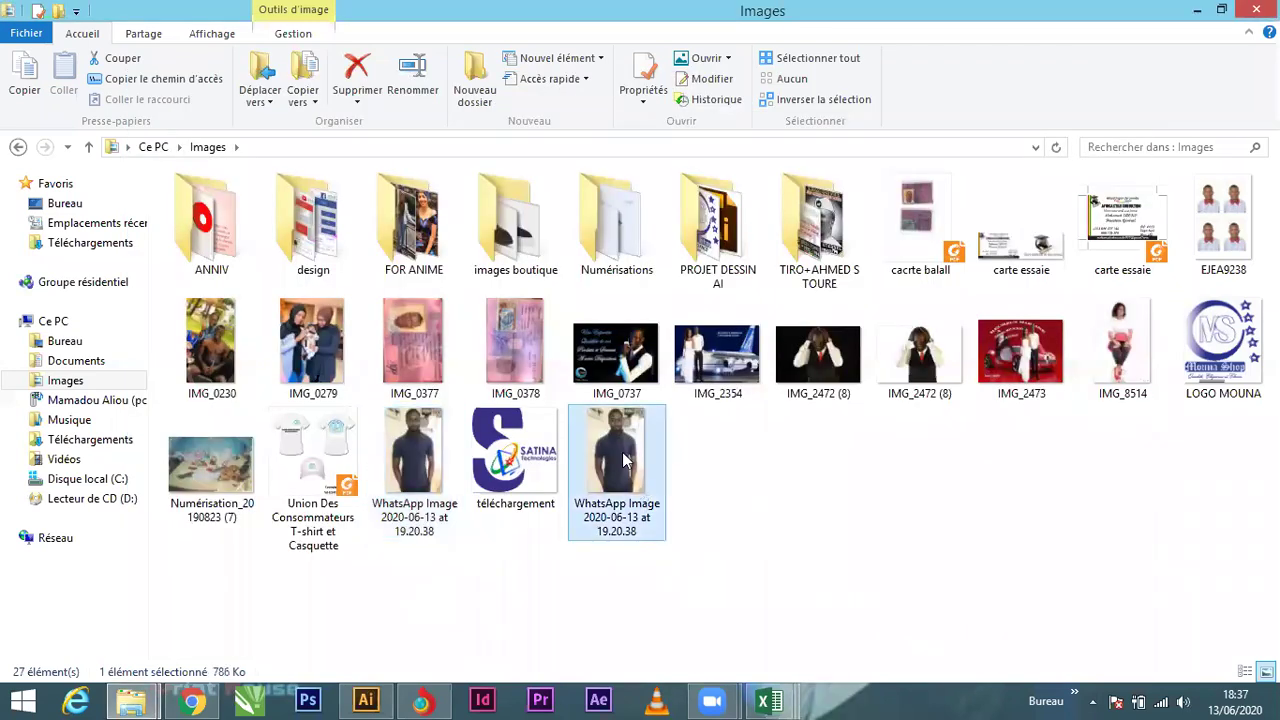
Step: Place the PNG copy of WhatsApp Image 2020-06-13 at 19.20.38 in the Illustrator document, shrunk to fit over the pasteboard's white circle
{"action": "left_click_drag", "start_coordinate": [557, 558], "coordinate": [199, 504]}
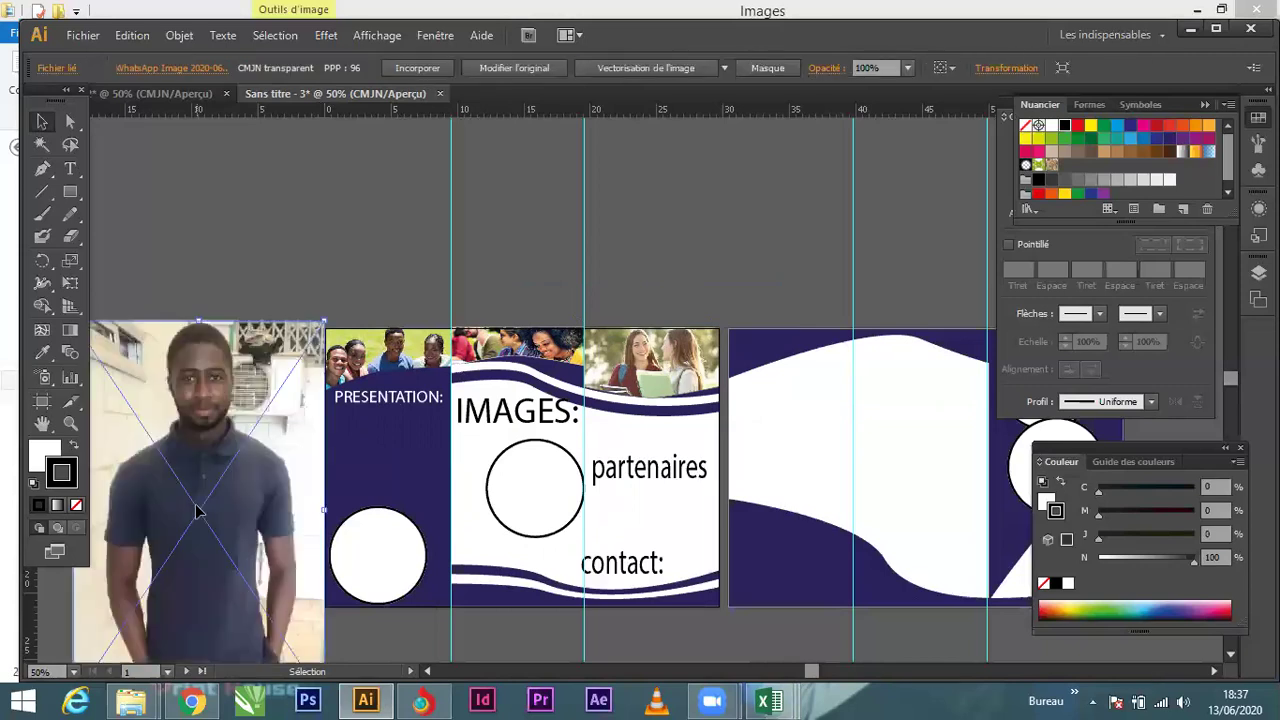
{"action": "left_click_drag", "start_coordinate": [324, 328], "coordinate": [224, 472]}
{"action": "left_click_drag", "start_coordinate": [200, 530], "coordinate": [208, 418]}
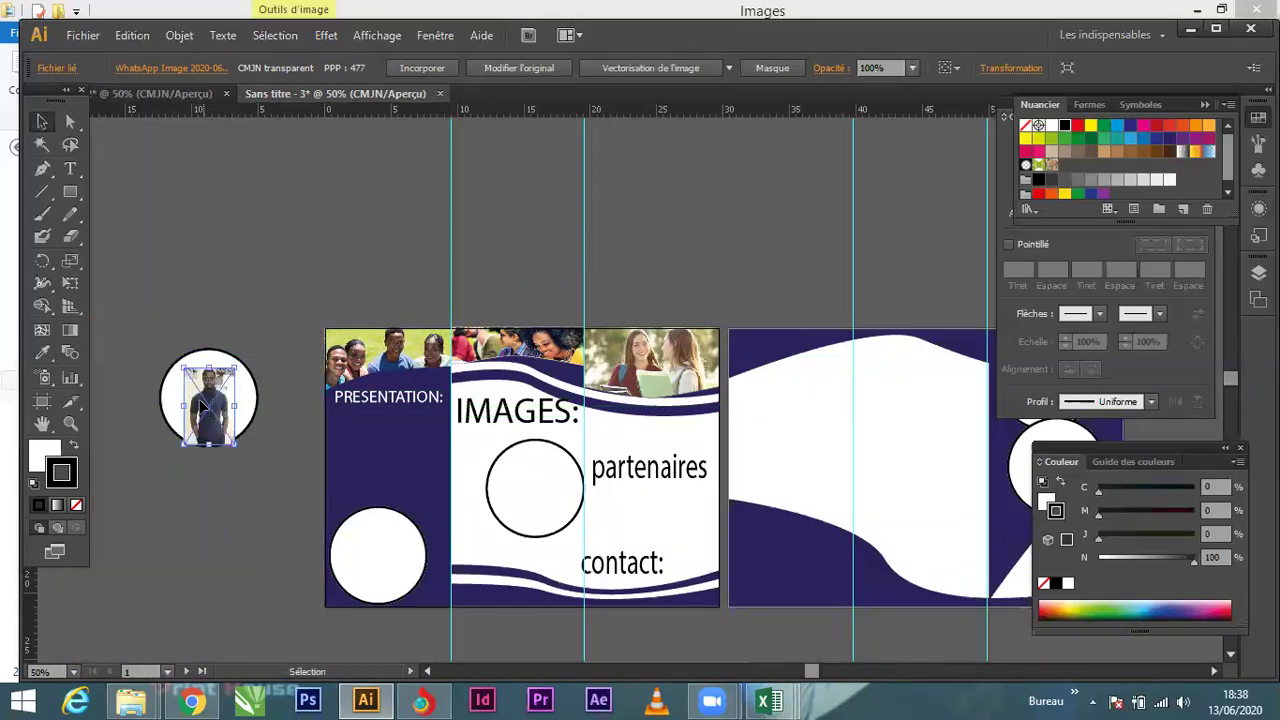
Step: Send the placed portrait to the back and mask it with the white circle using a clipping mask
{"action": "right_click", "coordinate": [201, 400]}
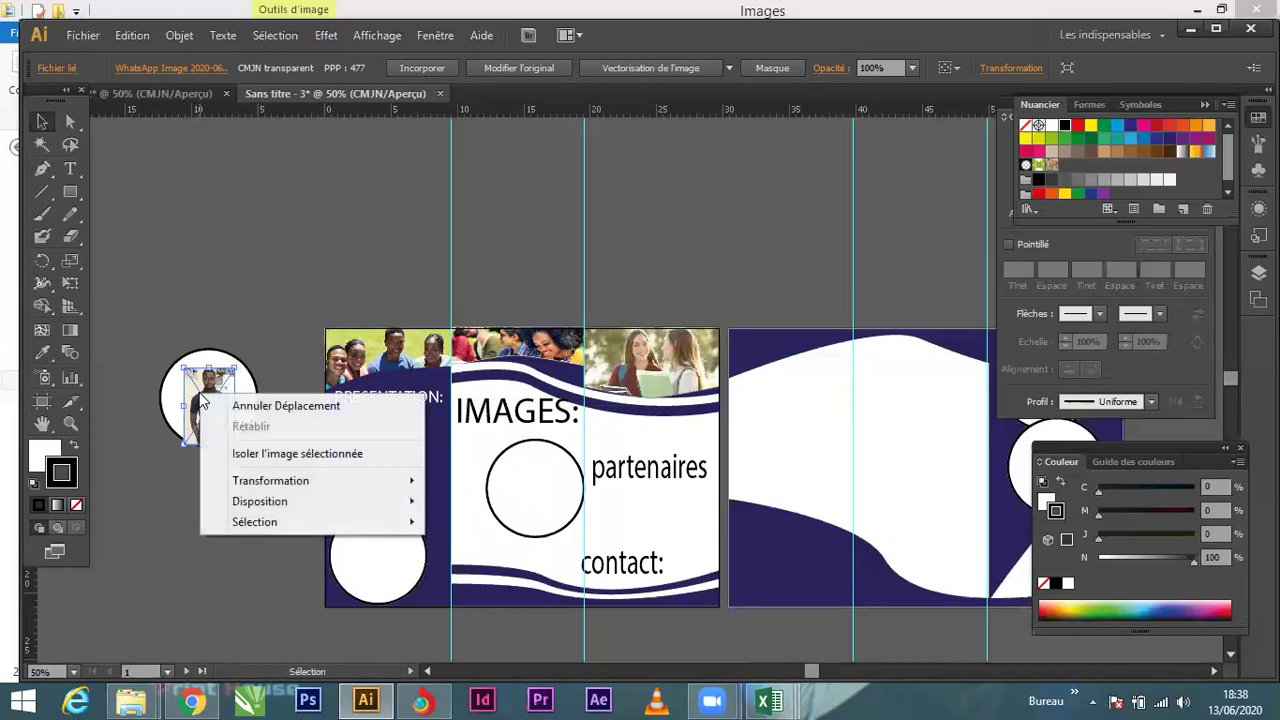
{"action": "mouse_move", "coordinate": [248, 505]}
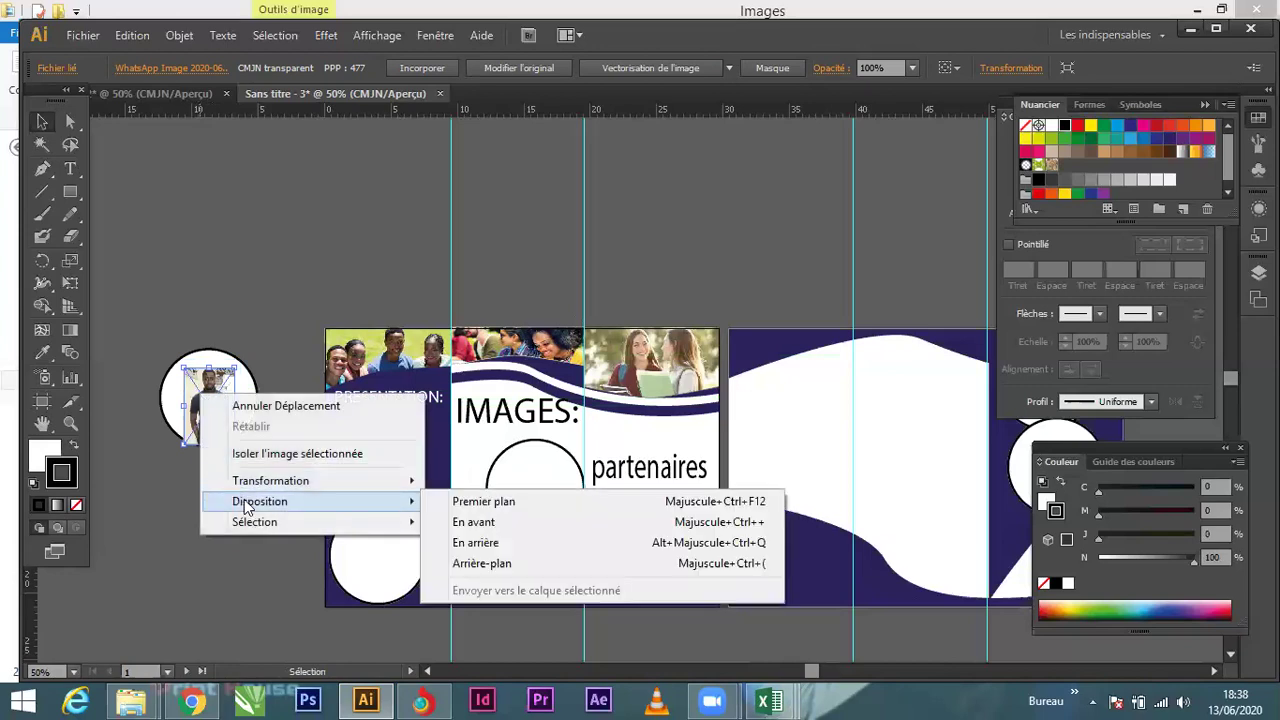
{"action": "left_click", "coordinate": [470, 563]}
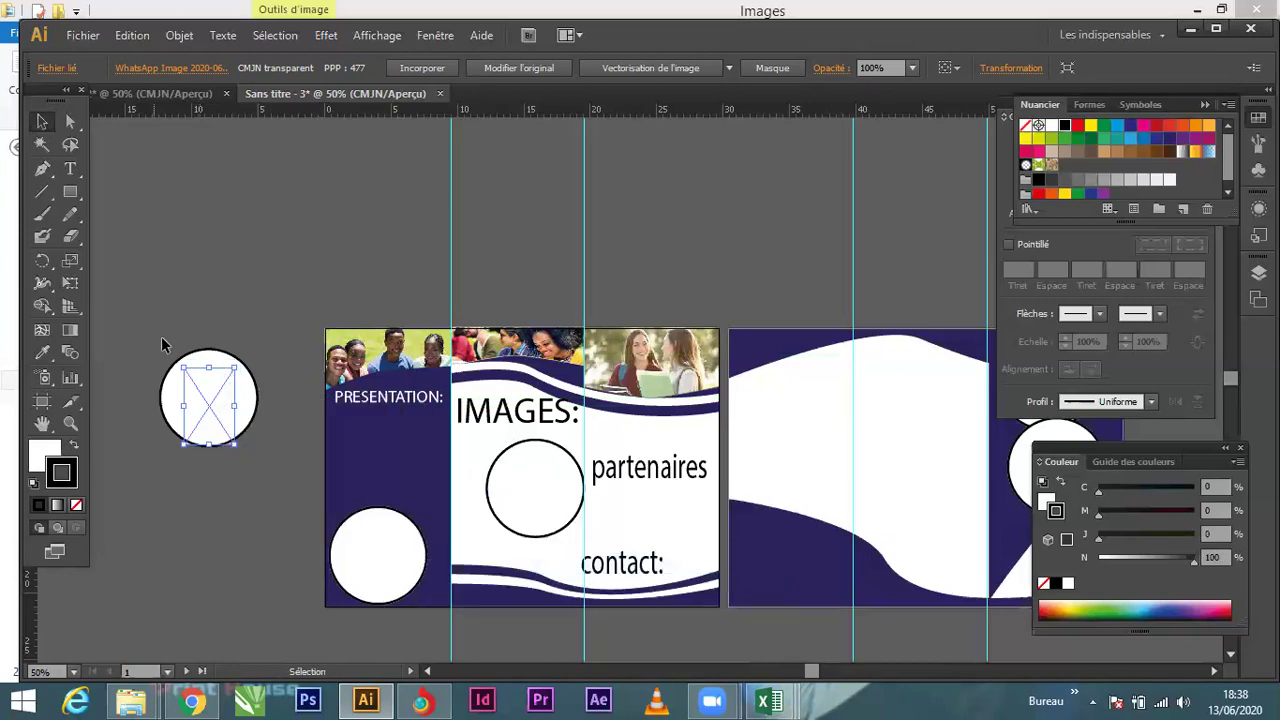
{"action": "left_click", "coordinate": [127, 332]}
{"action": "mouse_move", "coordinate": [127, 340]}
{"action": "left_mouse_down"}
{"action": "mouse_move", "coordinate": [290, 497]}
{"action": "mouse_move", "coordinate": [260, 481]}
{"action": "left_mouse_up"}
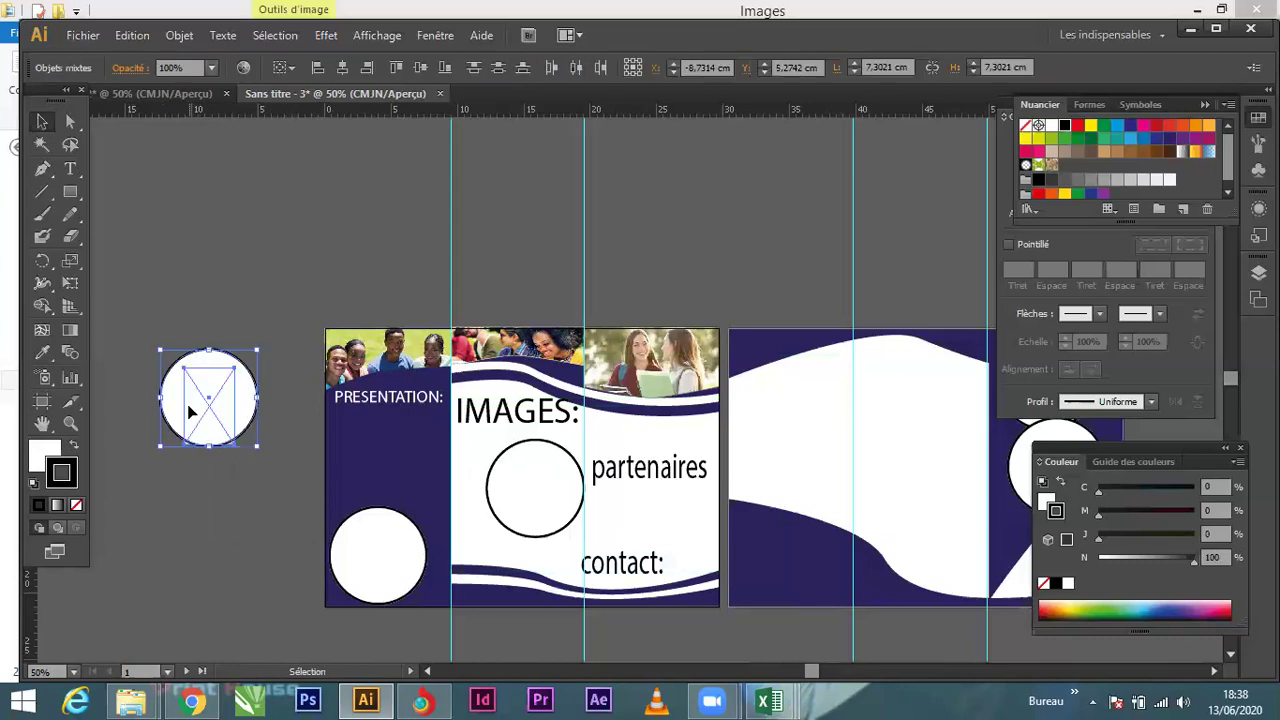
{"action": "right_click", "coordinate": [192, 412]}
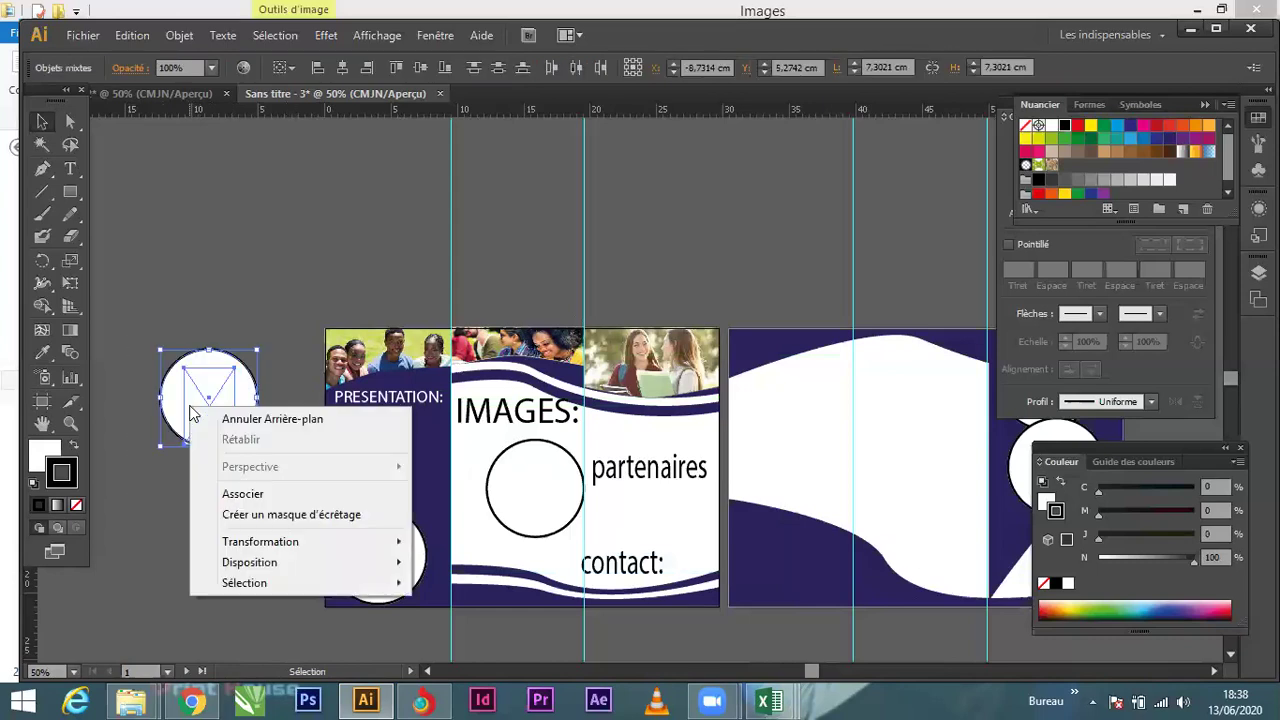
{"action": "left_click", "coordinate": [256, 518]}
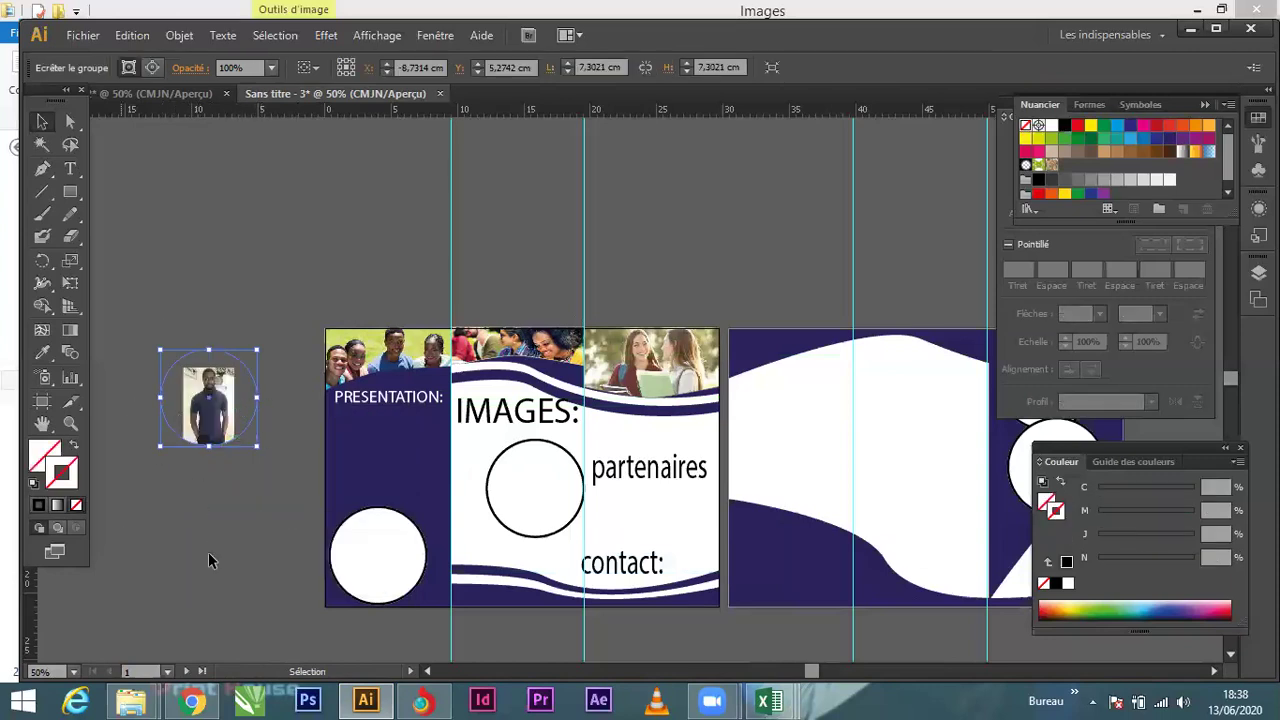
Step: Give the masking circle a black stroke and enlarge the portrait inside the mask until head and shoulders fill the circle
{"action": "left_click", "coordinate": [36, 508]}
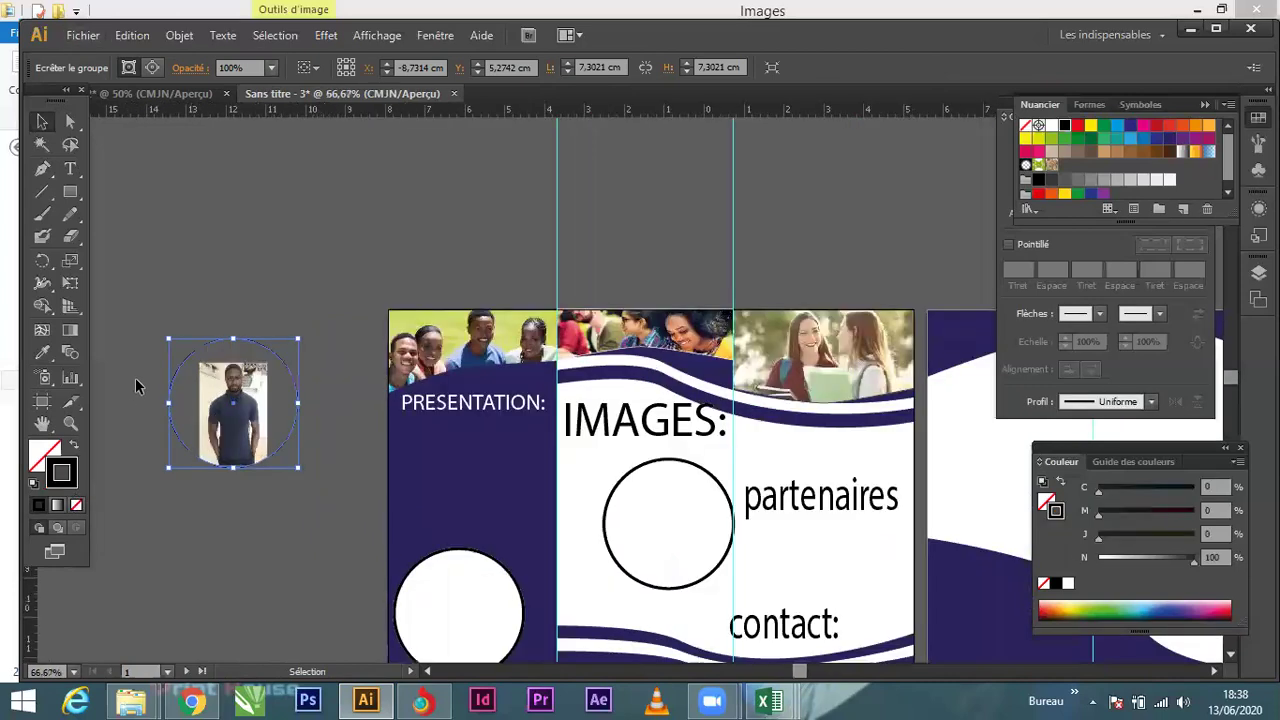
{"action": "scroll", "coordinate": [135, 378], "scroll_direction": "up", "scroll_amount": 3}
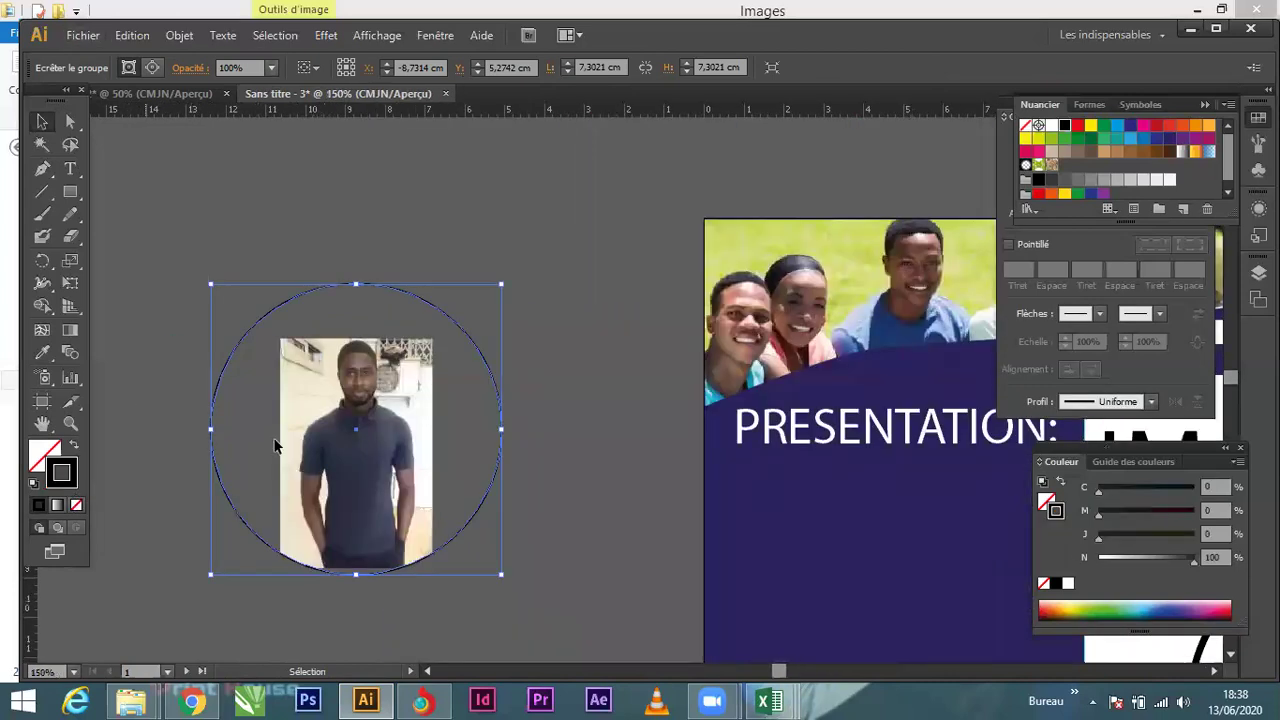
{"action": "double_click", "coordinate": [344, 435]}
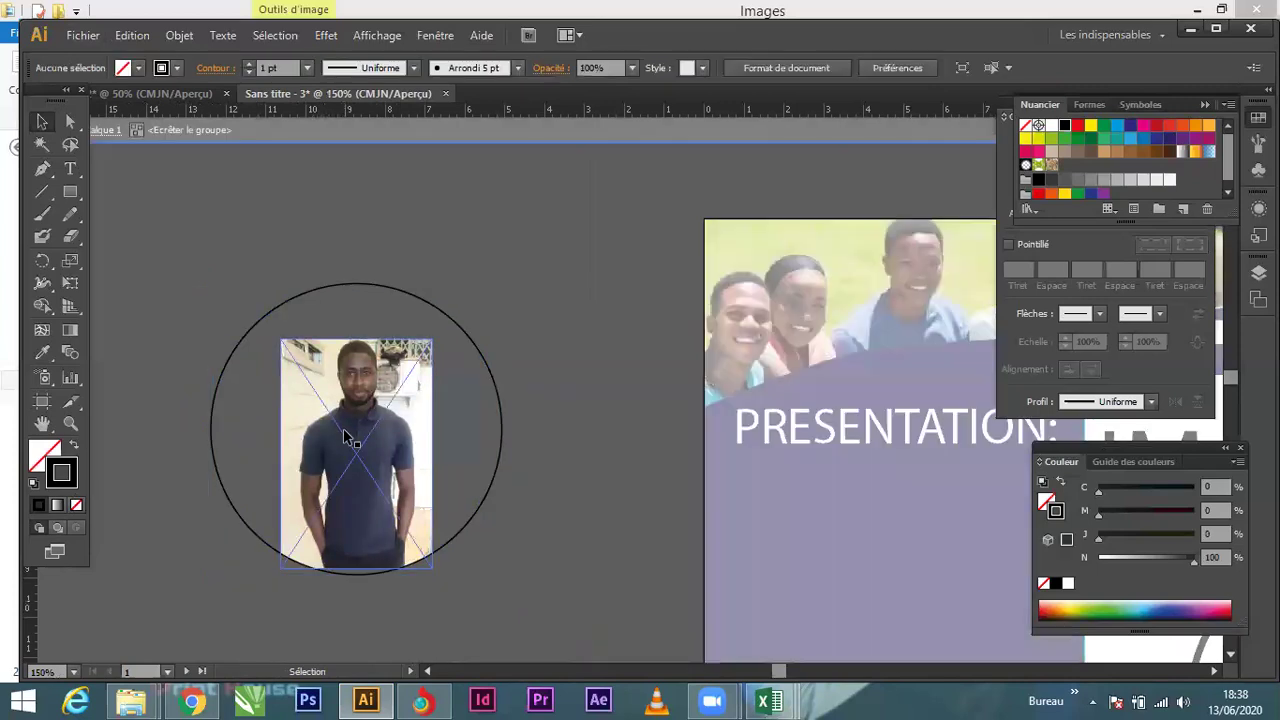
{"action": "left_click", "coordinate": [337, 481]}
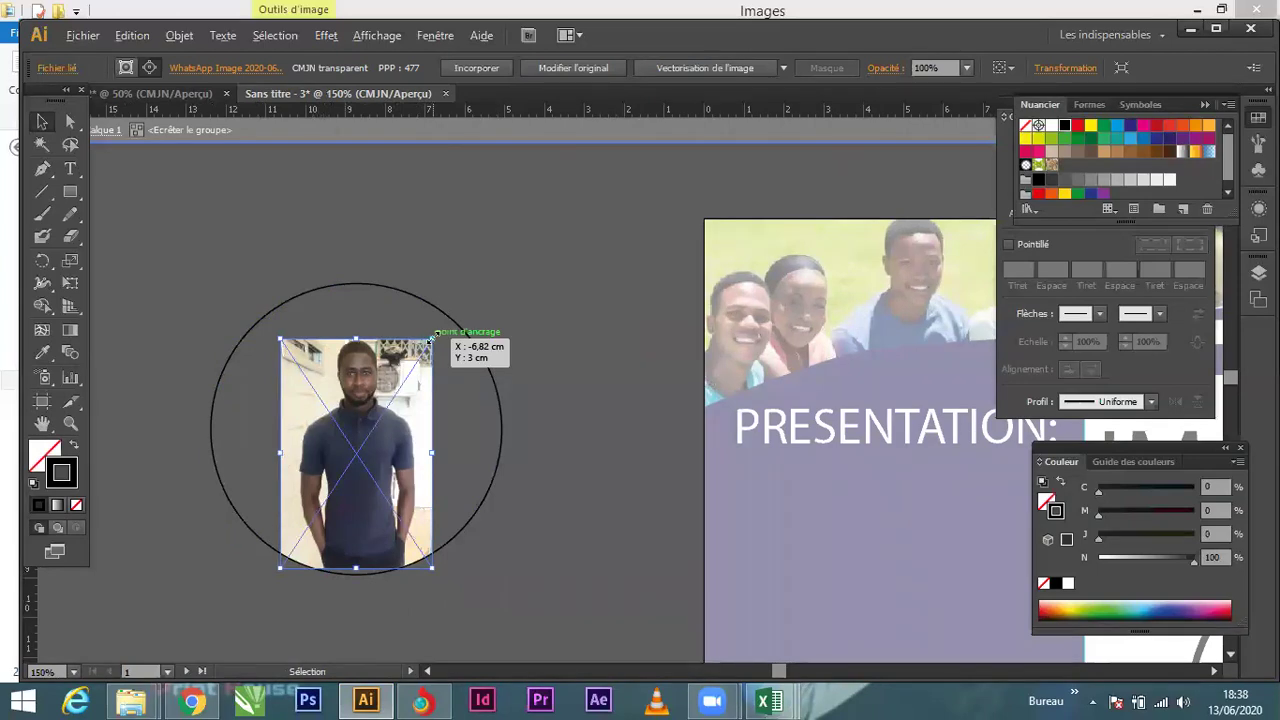
{"action": "left_click_drag", "start_coordinate": [431, 340], "coordinate": [577, 213]}
{"action": "mouse_move", "coordinate": [330, 402]}
{"action": "left_mouse_down"}
{"action": "mouse_move", "coordinate": [326, 380]}
{"action": "mouse_move", "coordinate": [328, 404]}
{"action": "mouse_move", "coordinate": [300, 394]}
{"action": "mouse_move", "coordinate": [311, 394]}
{"action": "left_mouse_up"}
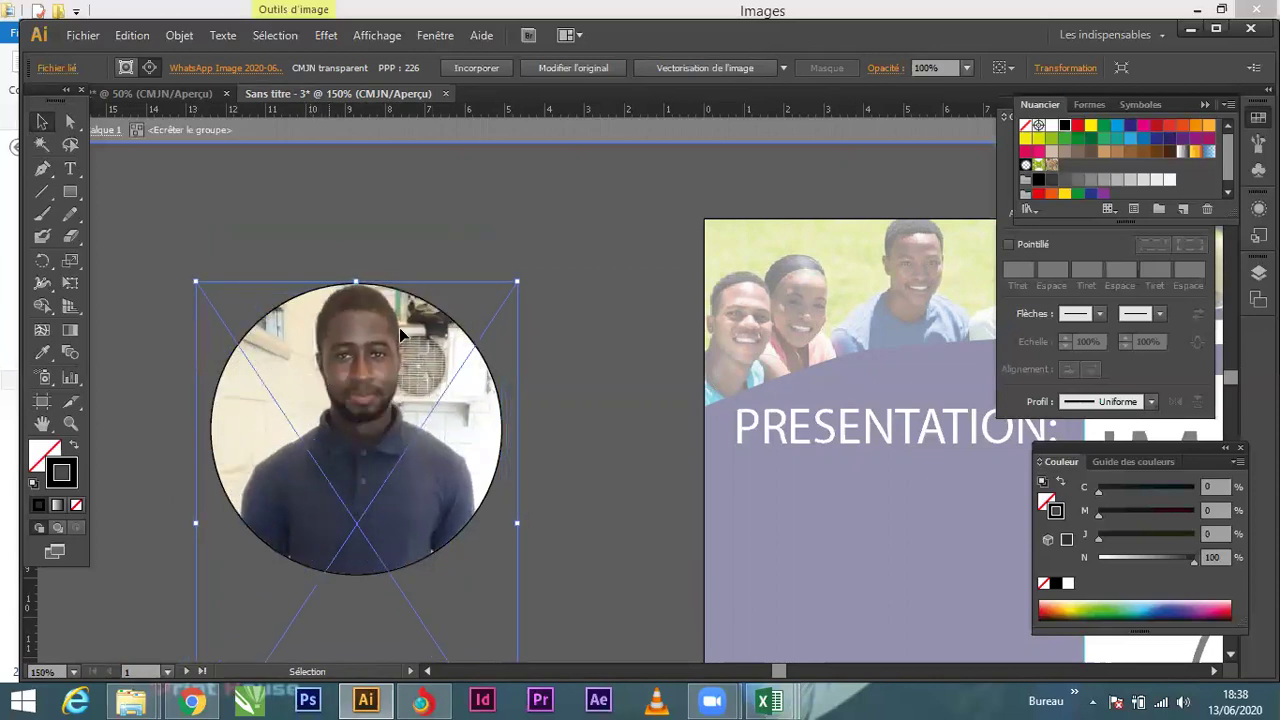
Step: Set the masking circle's stroke to orange-red (C 0, M 80, J 95, N 0) at 10 pt and leave the clipping group
{"action": "left_click", "coordinate": [549, 306]}
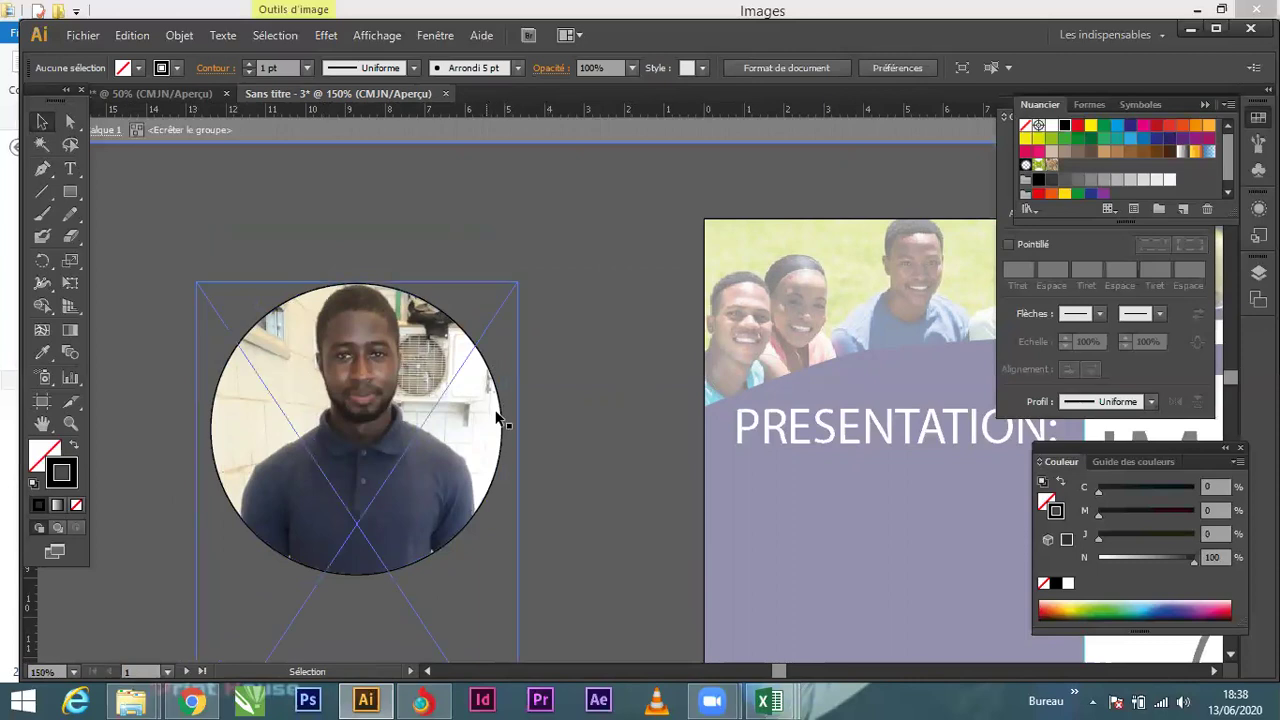
{"action": "left_click", "coordinate": [492, 410]}
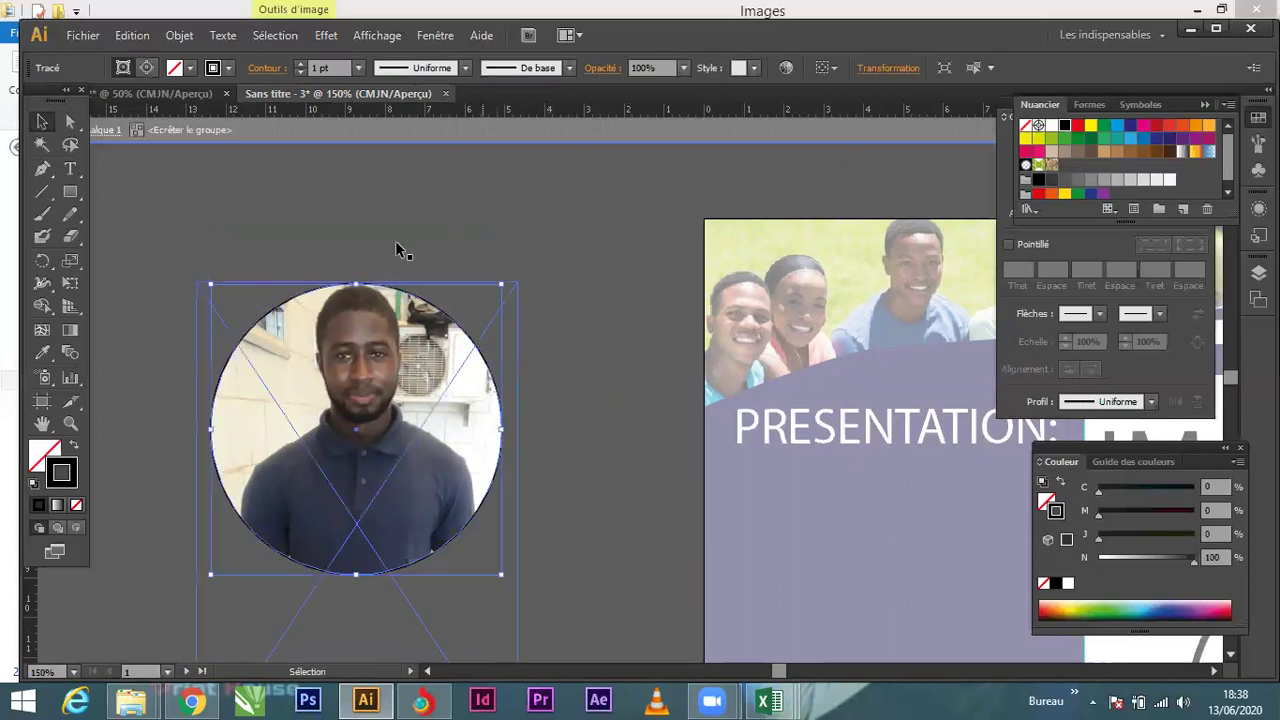
{"action": "left_click", "coordinate": [230, 68]}
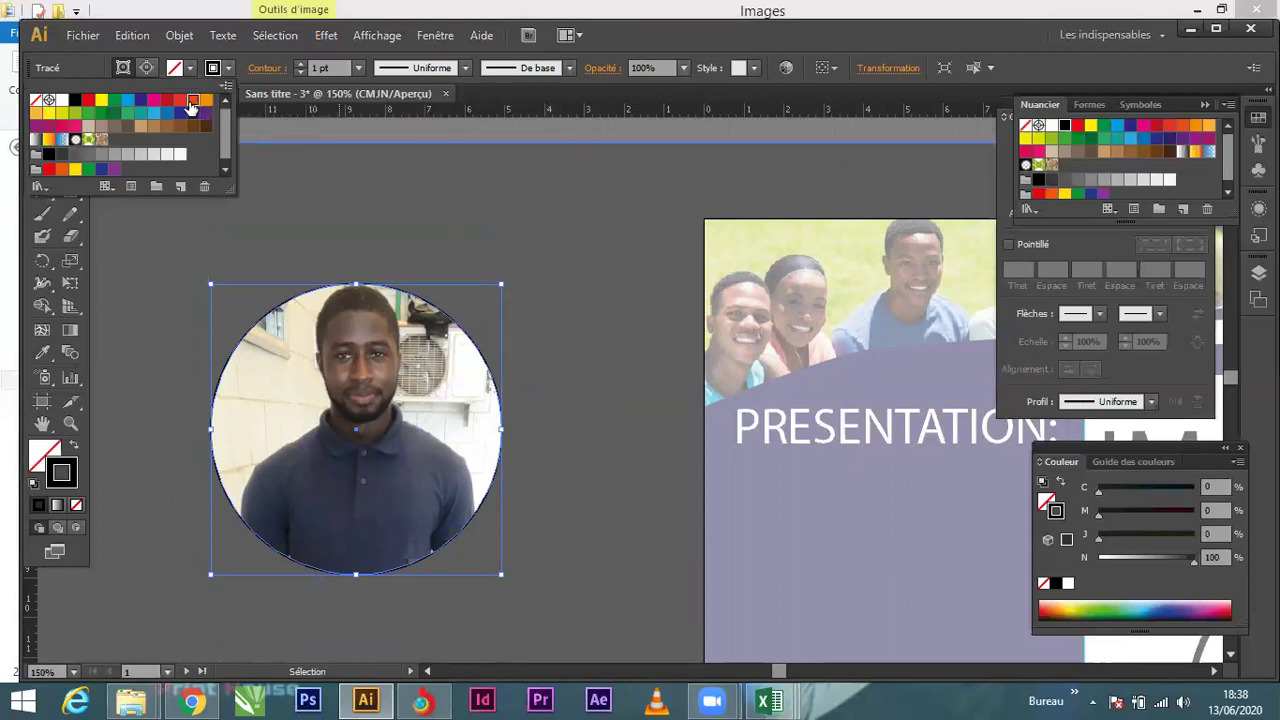
{"action": "left_click", "coordinate": [193, 100]}
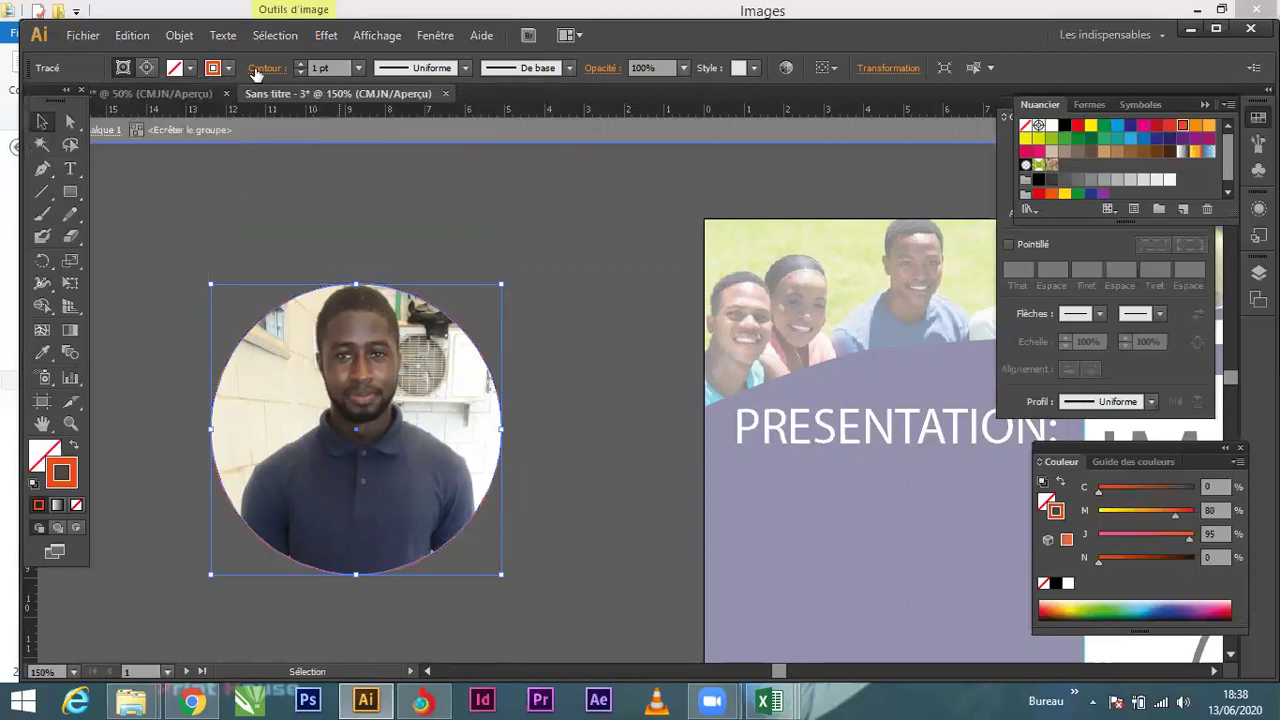
{"action": "left_click", "coordinate": [358, 68]}
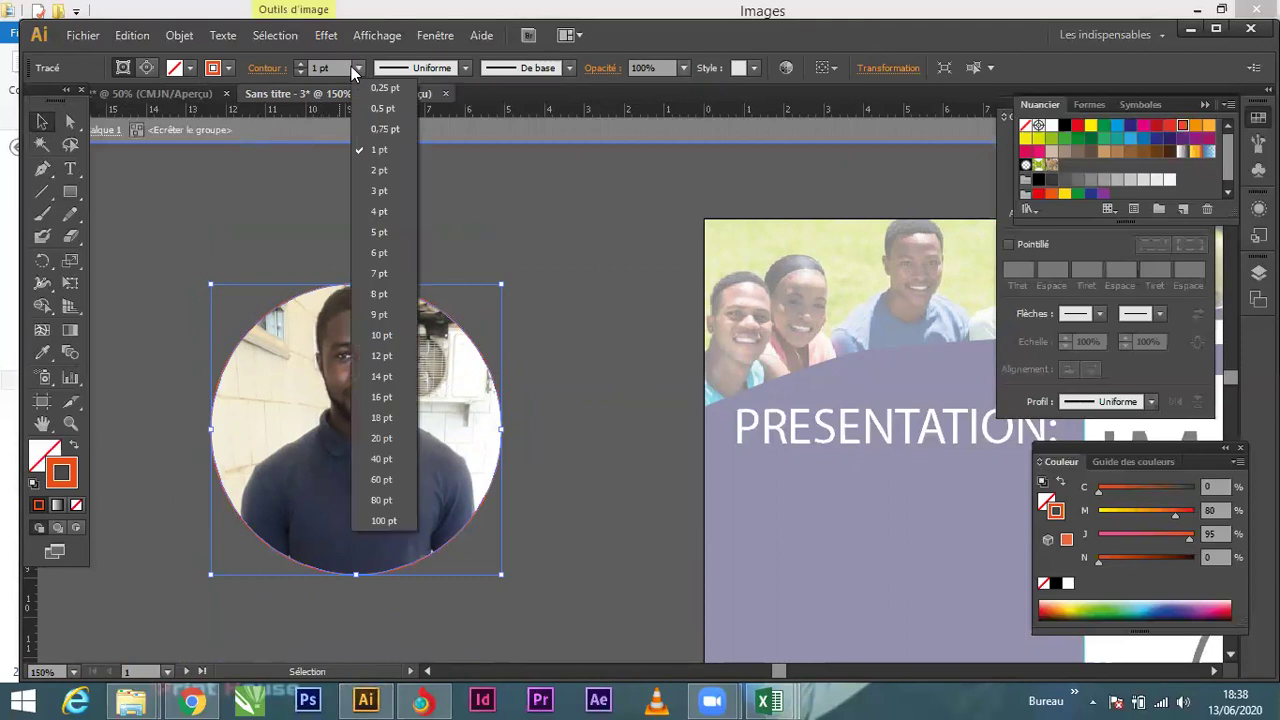
{"action": "left_click", "coordinate": [366, 347]}
{"action": "left_click", "coordinate": [575, 299]}
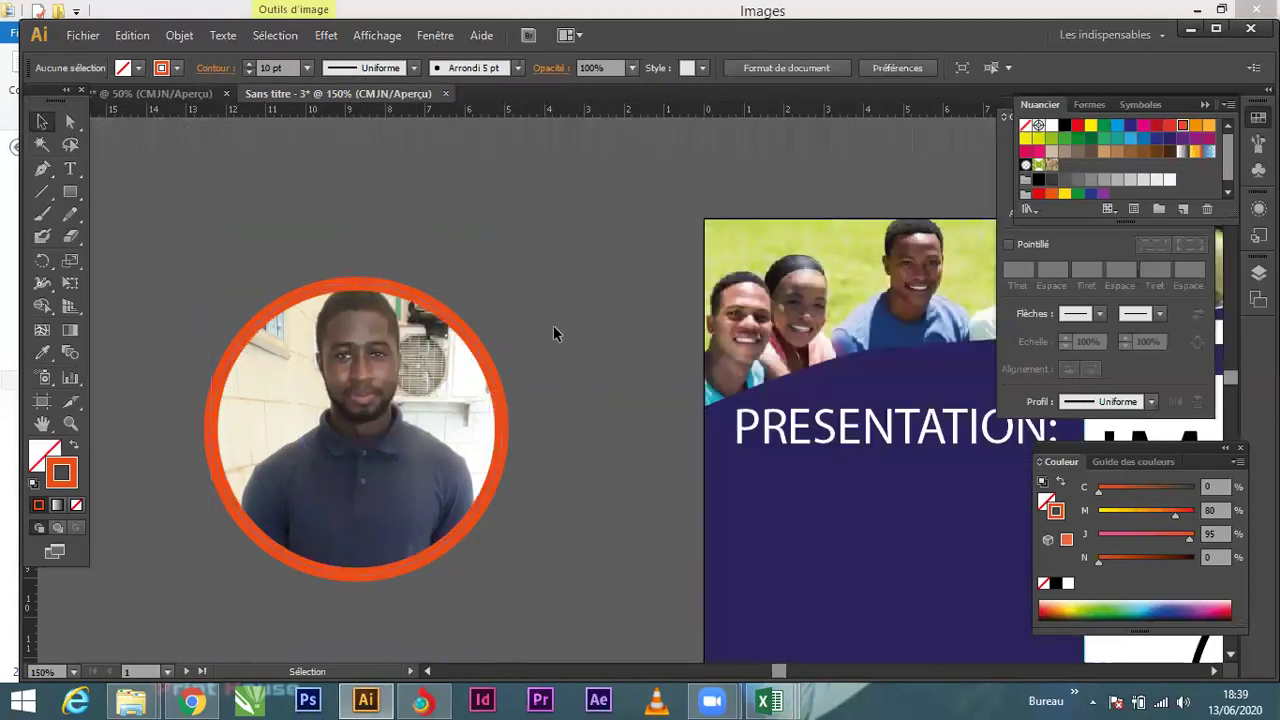
Step: Place the orange-framed portrait beneath the IMAGES heading and move that panel's empty white circle out to the pasteboard
{"action": "scroll", "coordinate": [322, 360], "scroll_direction": "down", "scroll_amount": 2, "text": "alt"}
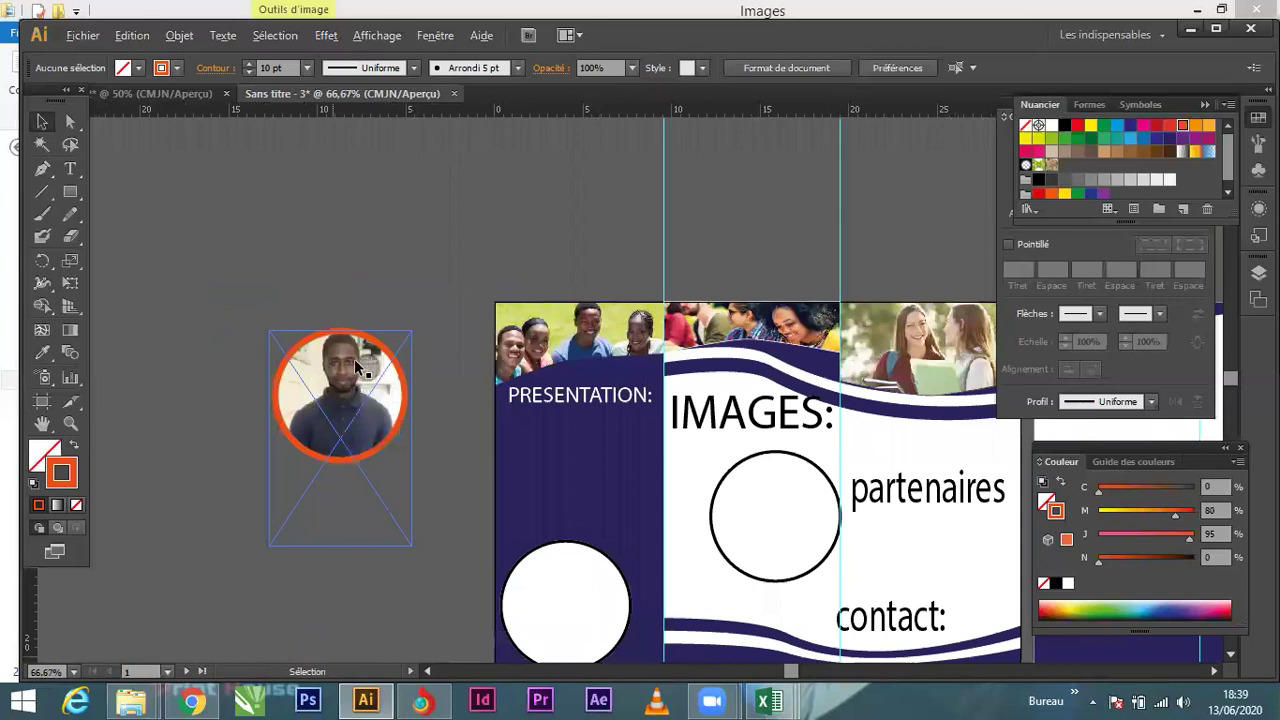
{"action": "left_click_drag", "start_coordinate": [339, 402], "coordinate": [741, 500]}
{"action": "left_click", "coordinate": [827, 568]}
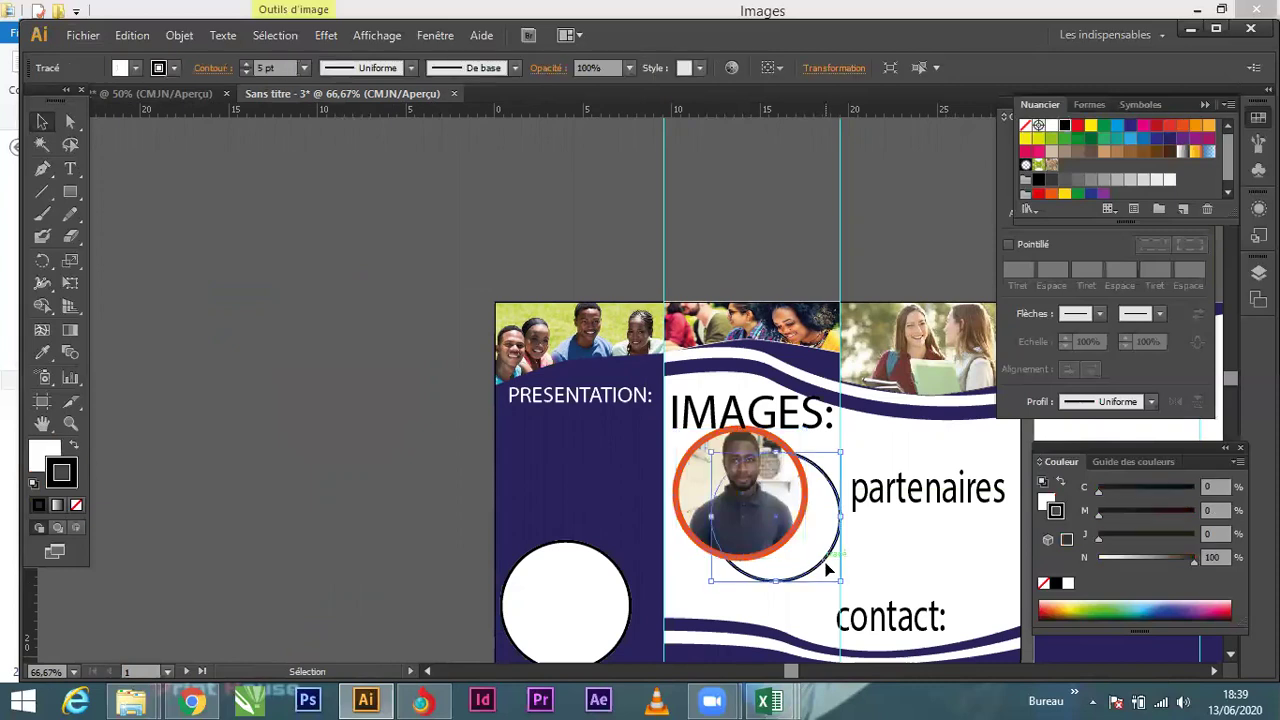
{"action": "left_click_drag", "start_coordinate": [767, 553], "coordinate": [319, 467]}
{"action": "left_click", "coordinate": [744, 513]}
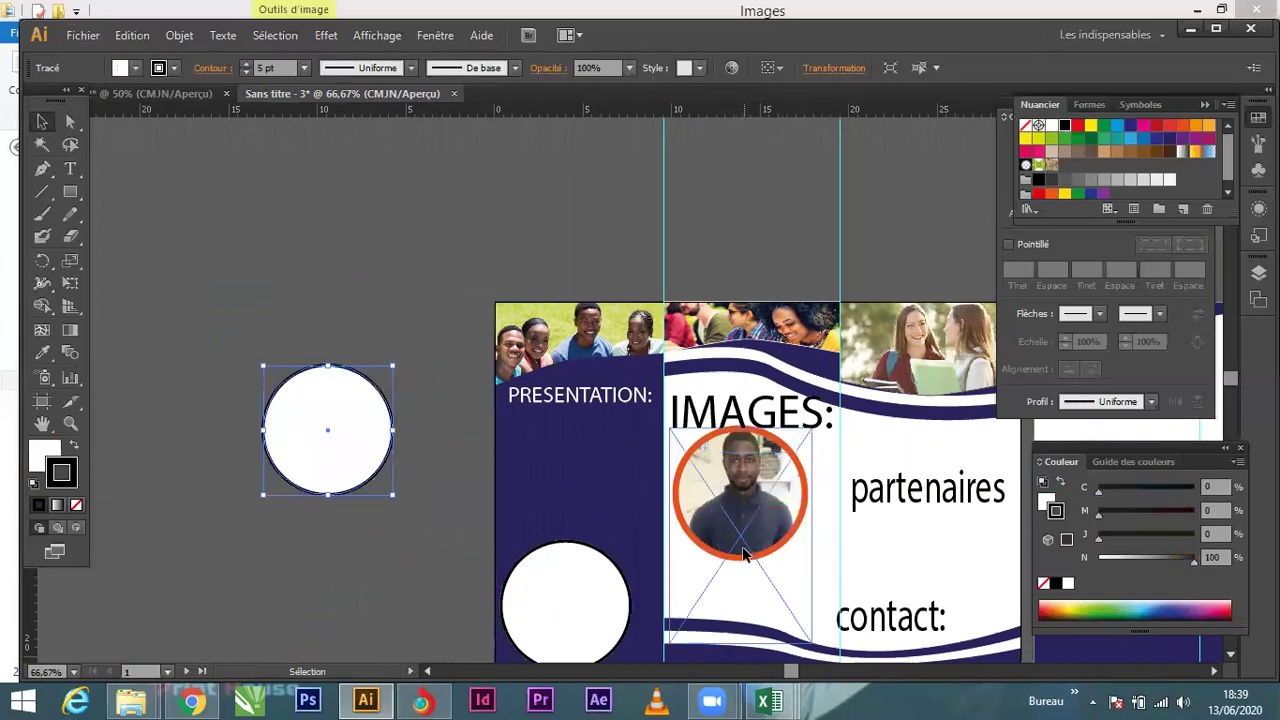
{"action": "left_click_drag", "start_coordinate": [744, 513], "coordinate": [747, 531]}
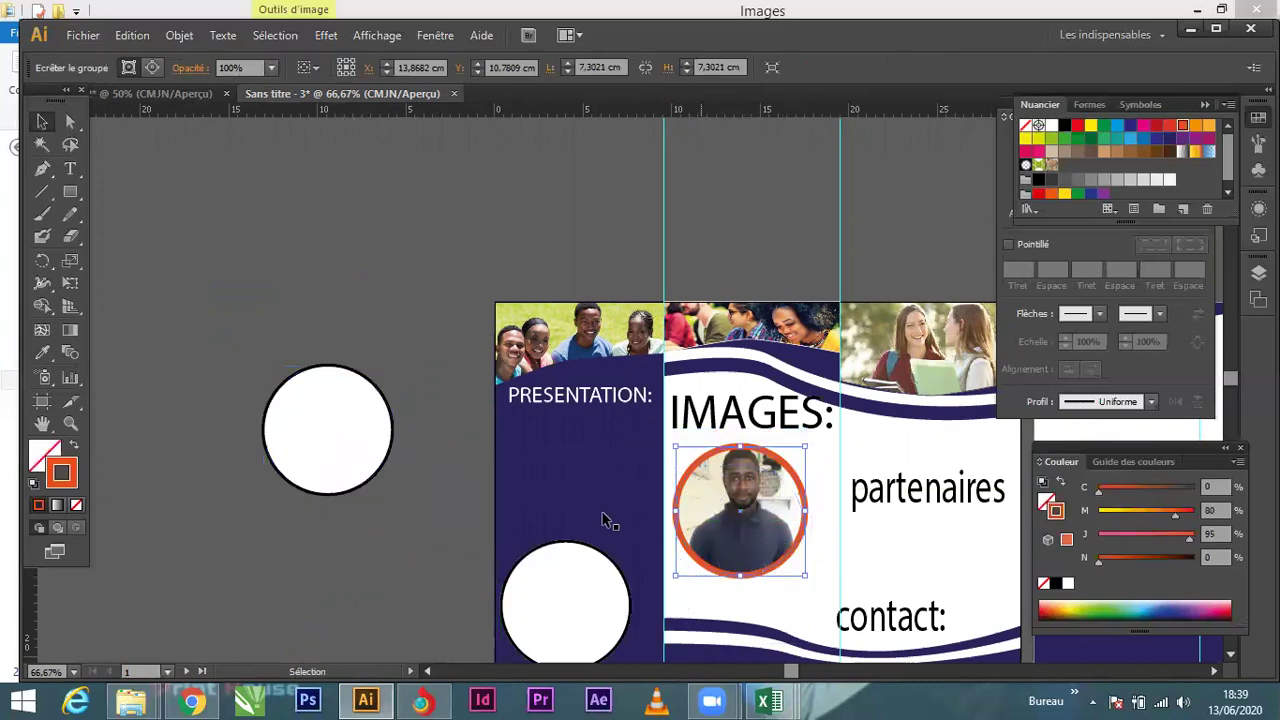
{"action": "left_click", "coordinate": [202, 403]}
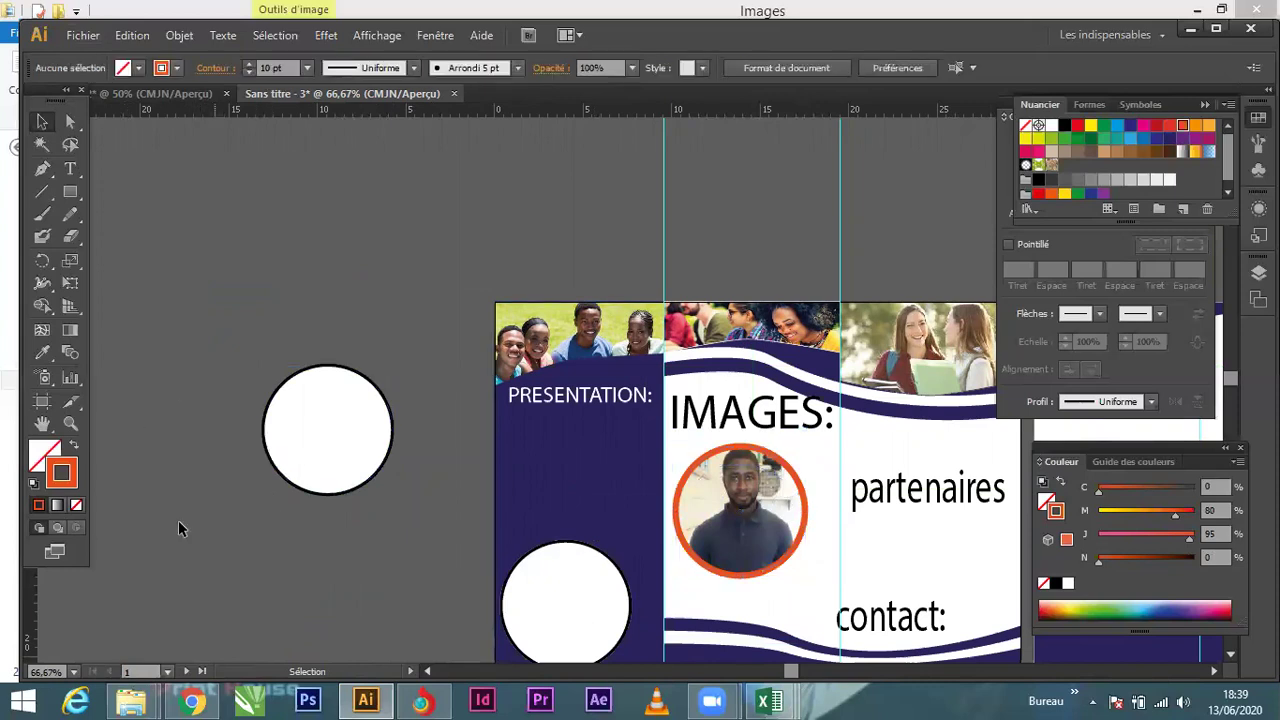
Step: Place the black-background IMG_2472 (8).JPG from the Images folder in the Illustrator document, shrunk to fit inside the pasteboard's white circle
{"action": "mouse_move", "coordinate": [130, 700]}
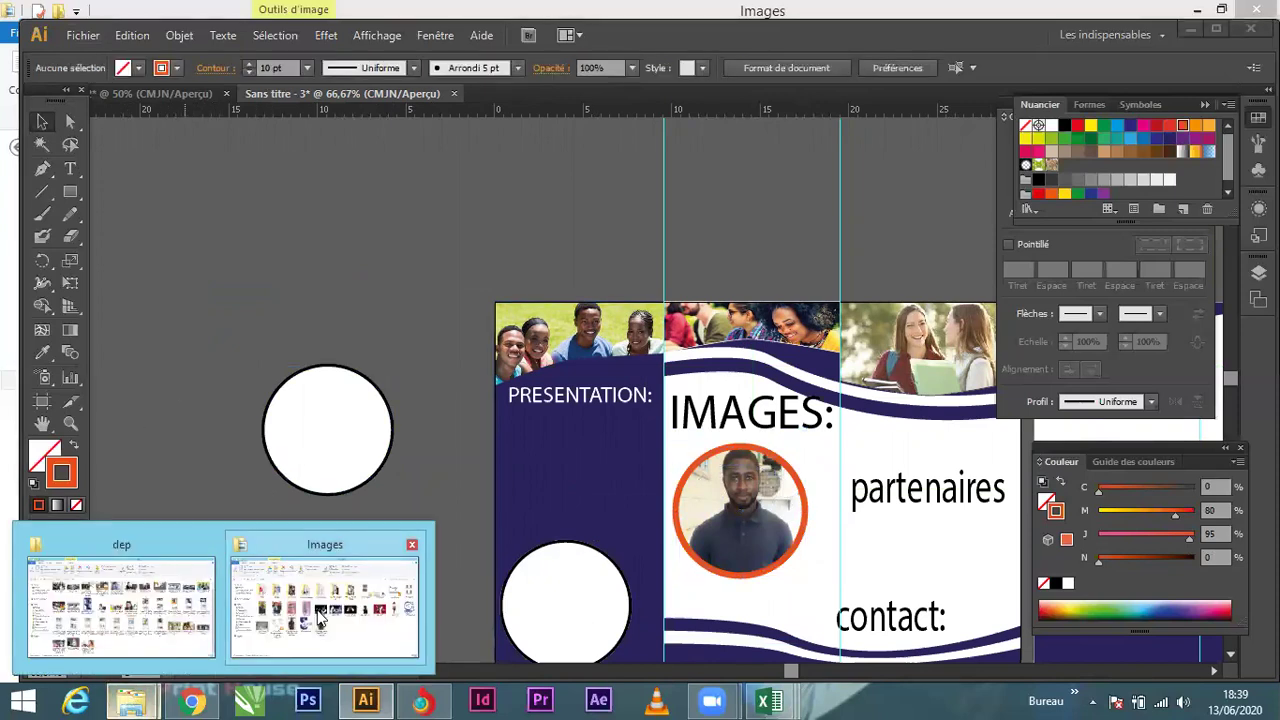
{"action": "left_click", "coordinate": [358, 552]}
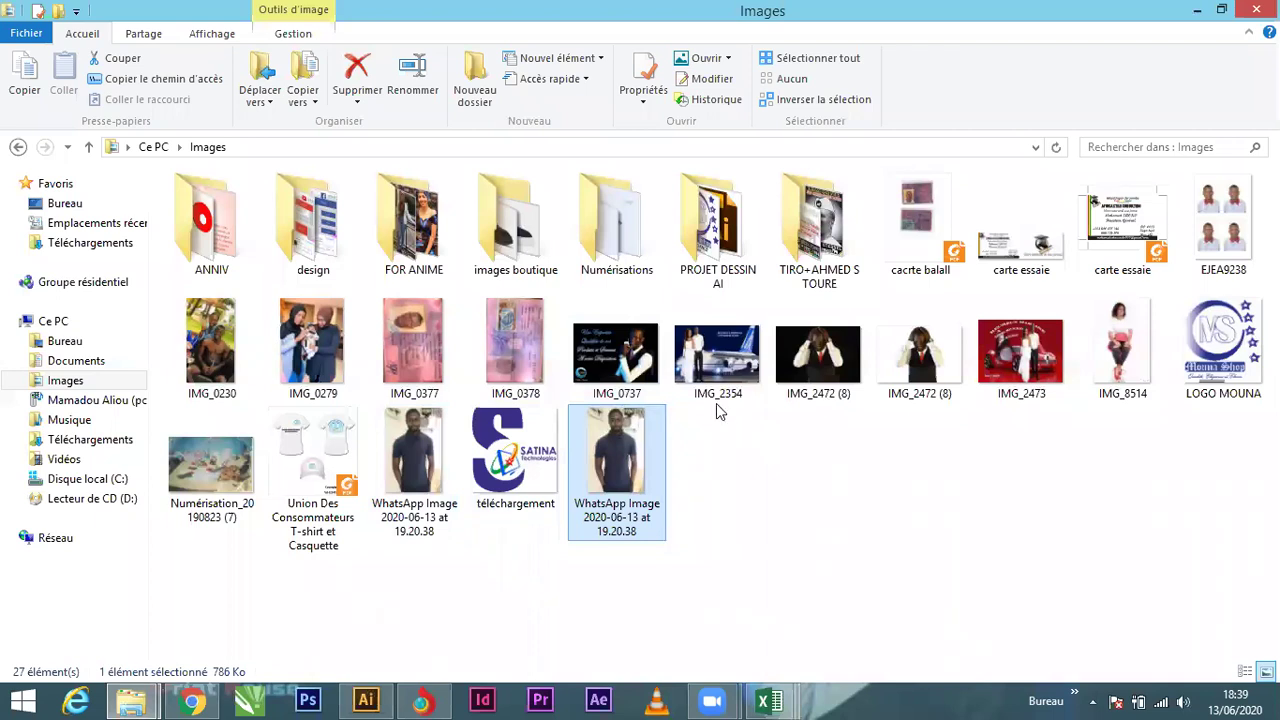
{"action": "left_click", "coordinate": [785, 370]}
{"action": "left_click_drag", "start_coordinate": [797, 370], "coordinate": [335, 552]}
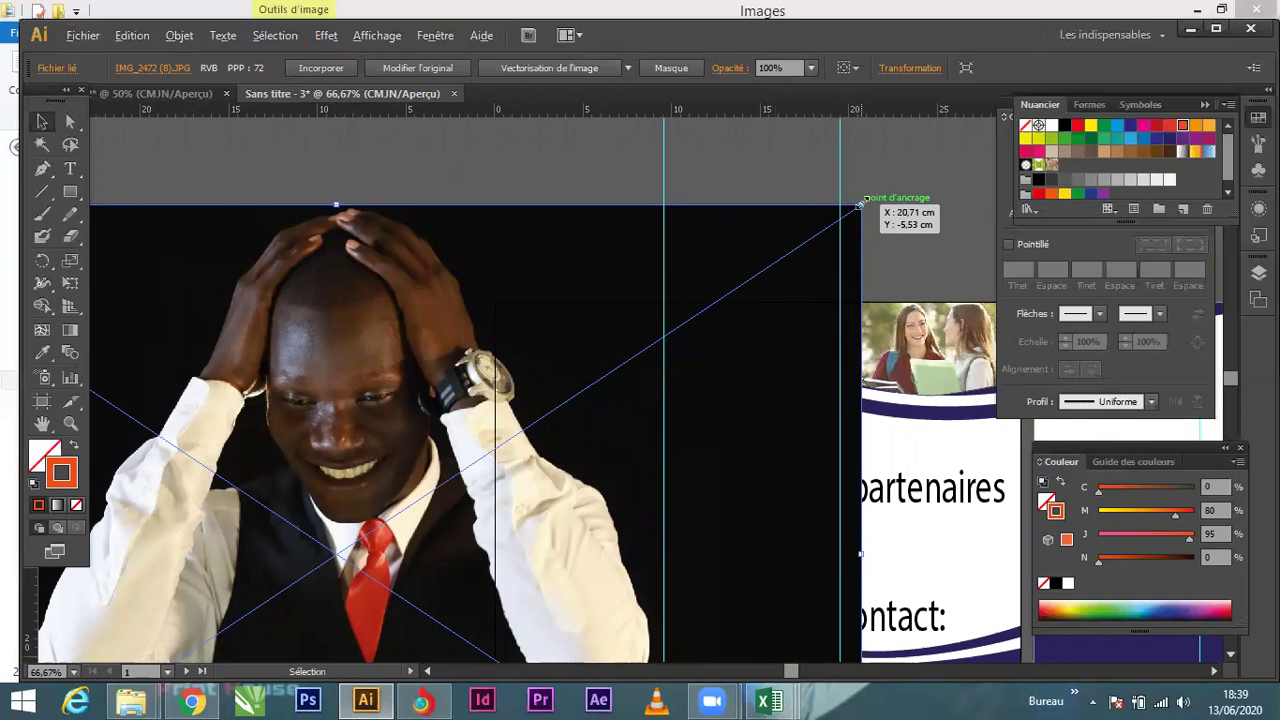
{"action": "left_click_drag", "start_coordinate": [860, 204], "coordinate": [316, 457]}
Step: Send the IMG_2472 (8) photo to the back and clip it with the pasteboard circle
{"action": "right_click", "coordinate": [317, 455]}
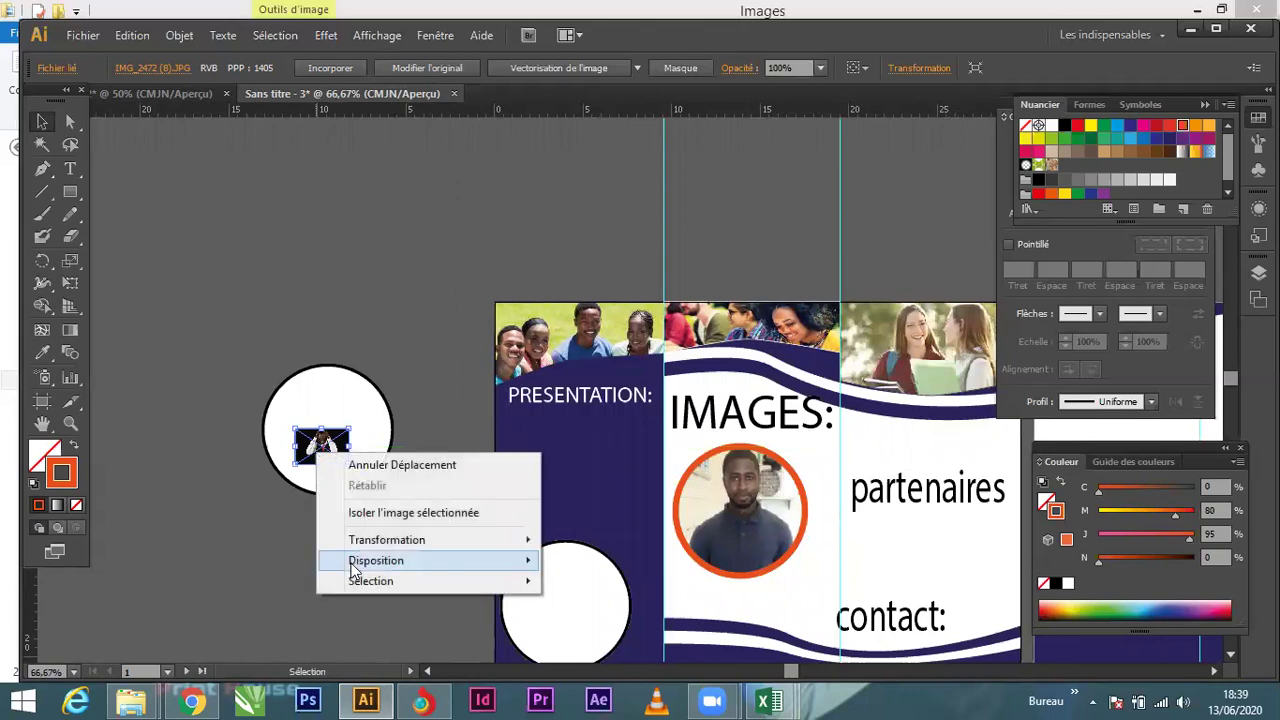
{"action": "mouse_move", "coordinate": [357, 568]}
{"action": "left_click", "coordinate": [580, 618]}
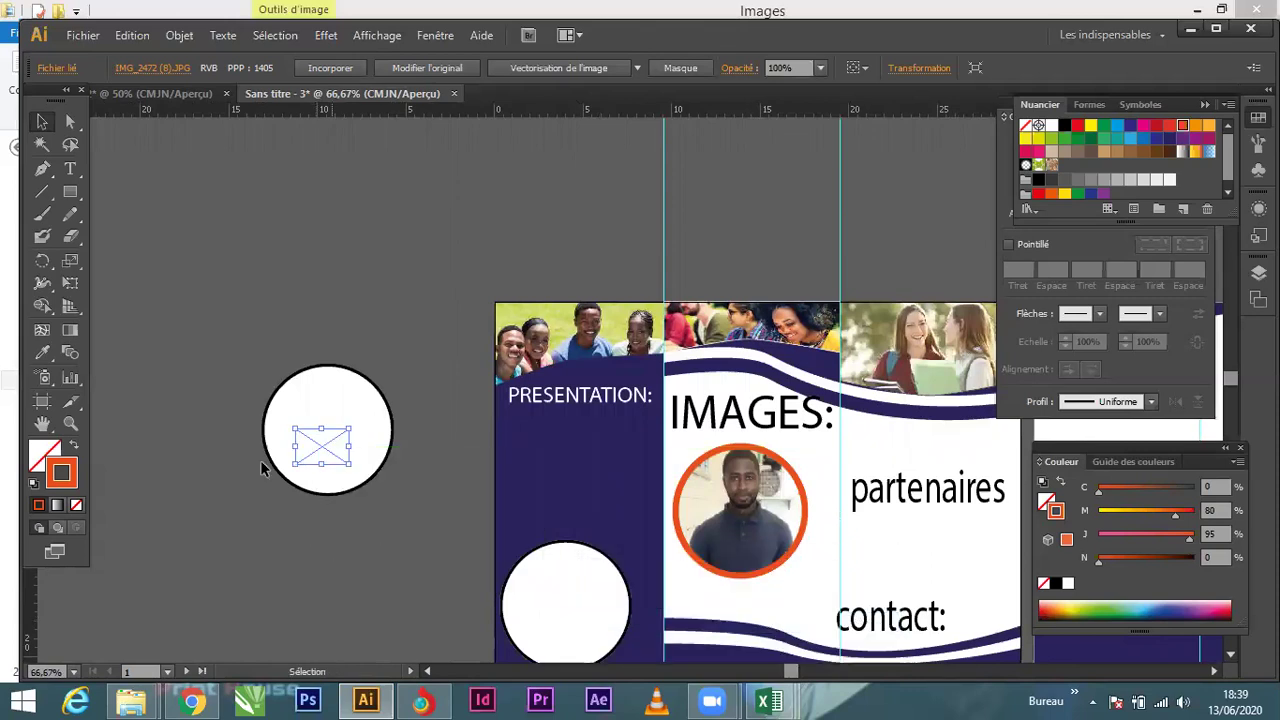
{"action": "left_click_drag", "start_coordinate": [200, 316], "coordinate": [429, 549]}
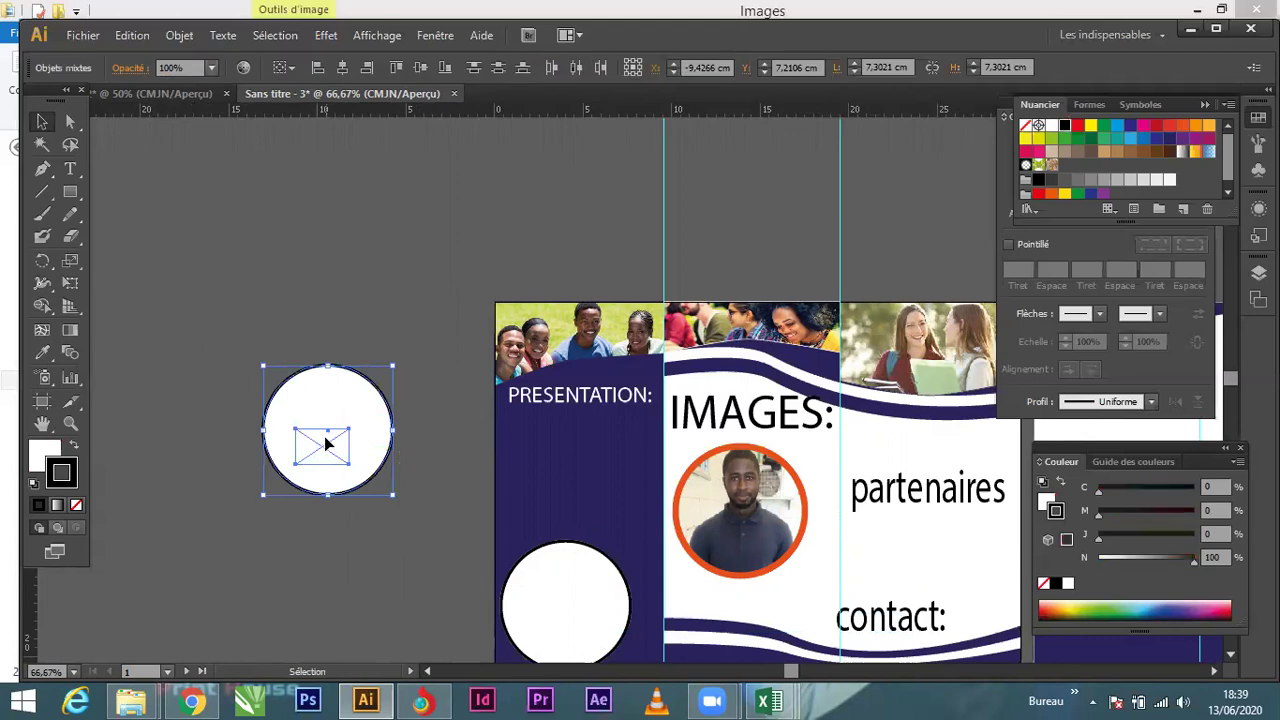
{"action": "right_click", "coordinate": [330, 443]}
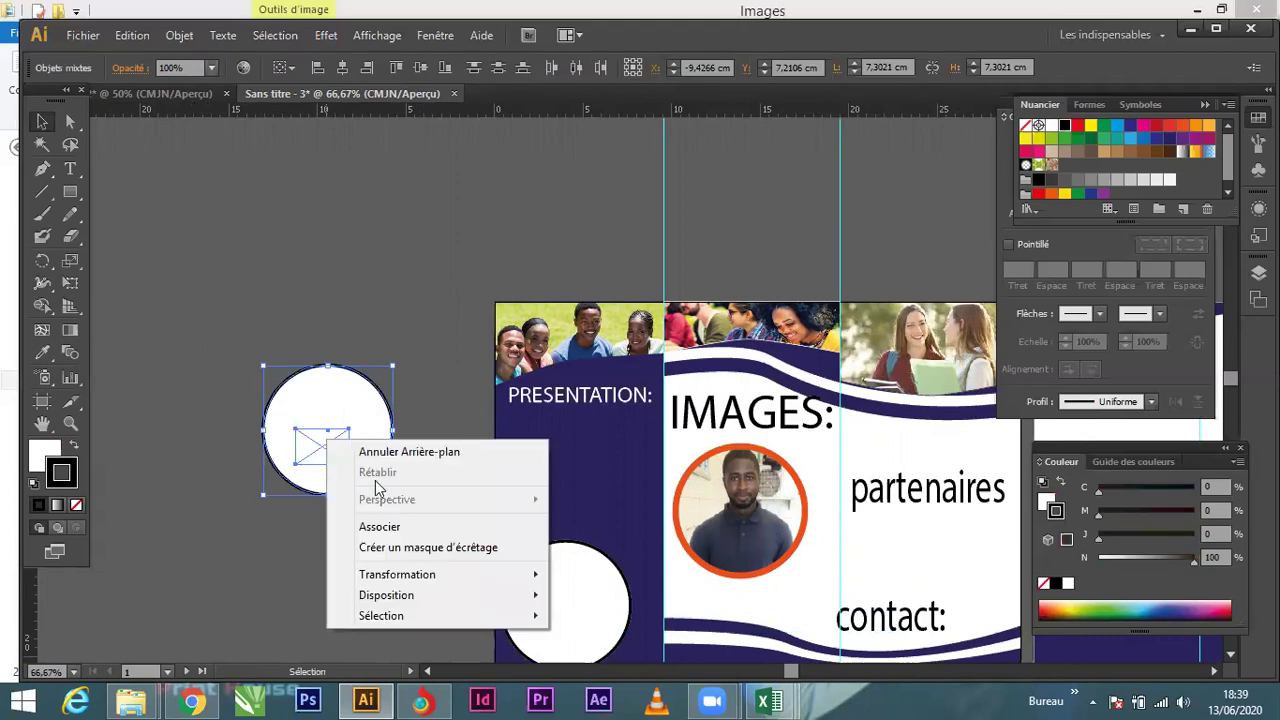
{"action": "left_click", "coordinate": [383, 549]}
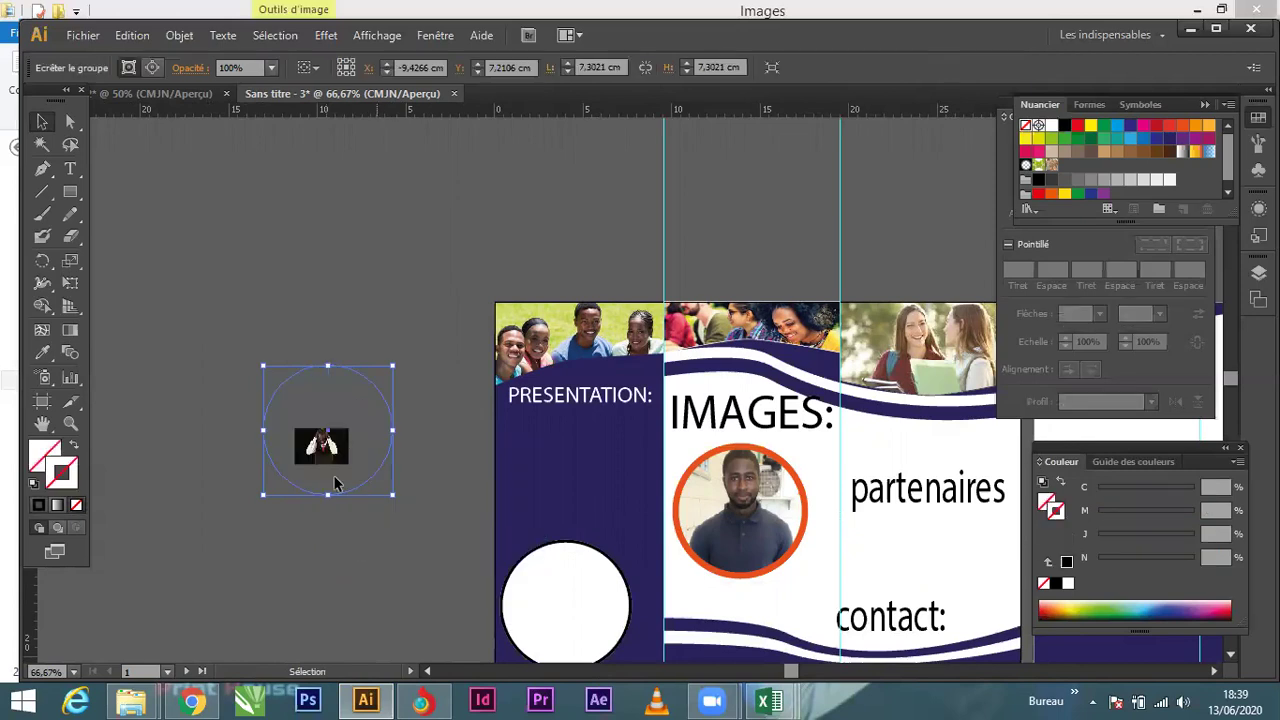
Step: Give the clipping circle a black stroke, then enlarge and position the IMG_2472 (8) photo inside it until it fills the circle
{"action": "left_click", "coordinate": [37, 506]}
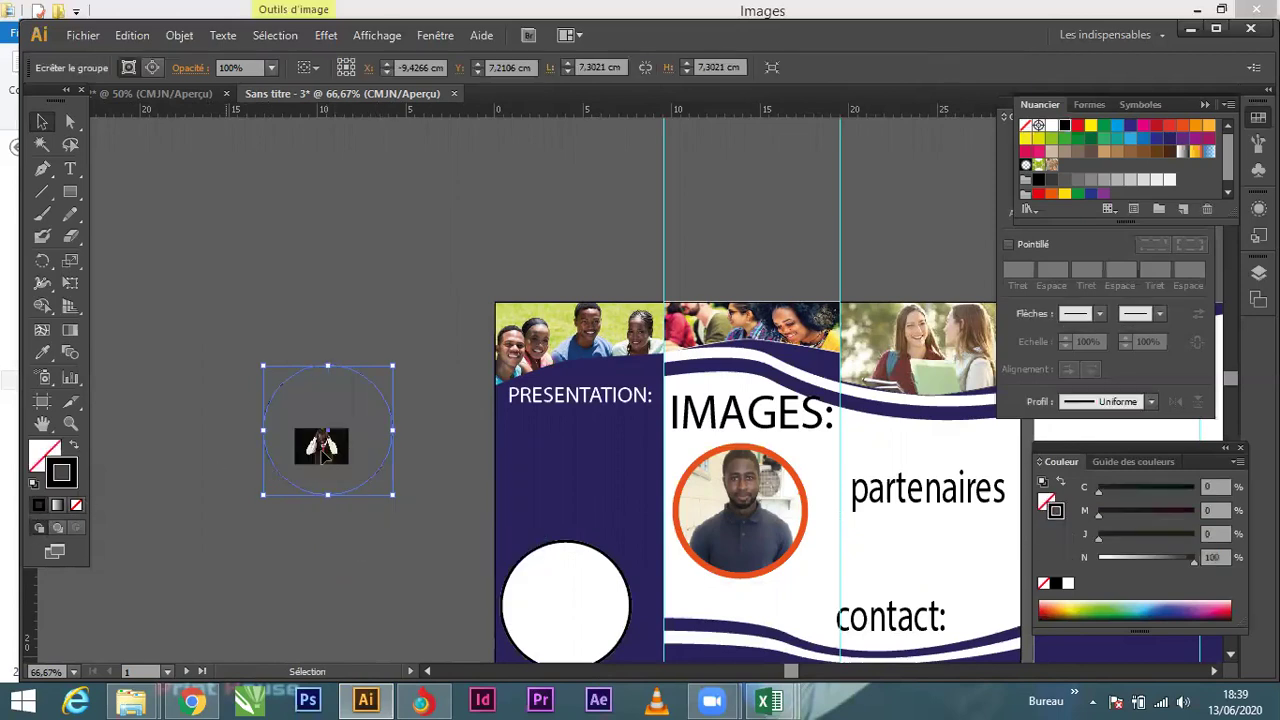
{"action": "scroll", "coordinate": [330, 440], "scroll_direction": "up", "scroll_amount": 3}
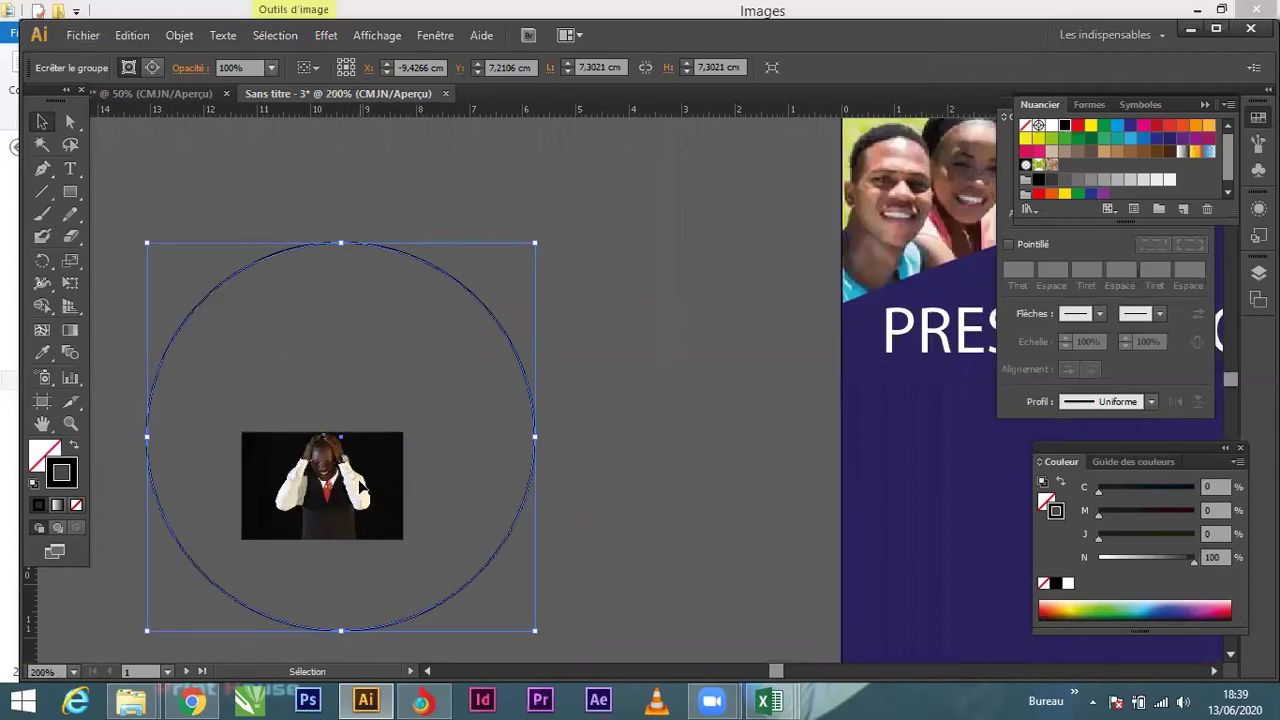
{"action": "double_click", "coordinate": [361, 485]}
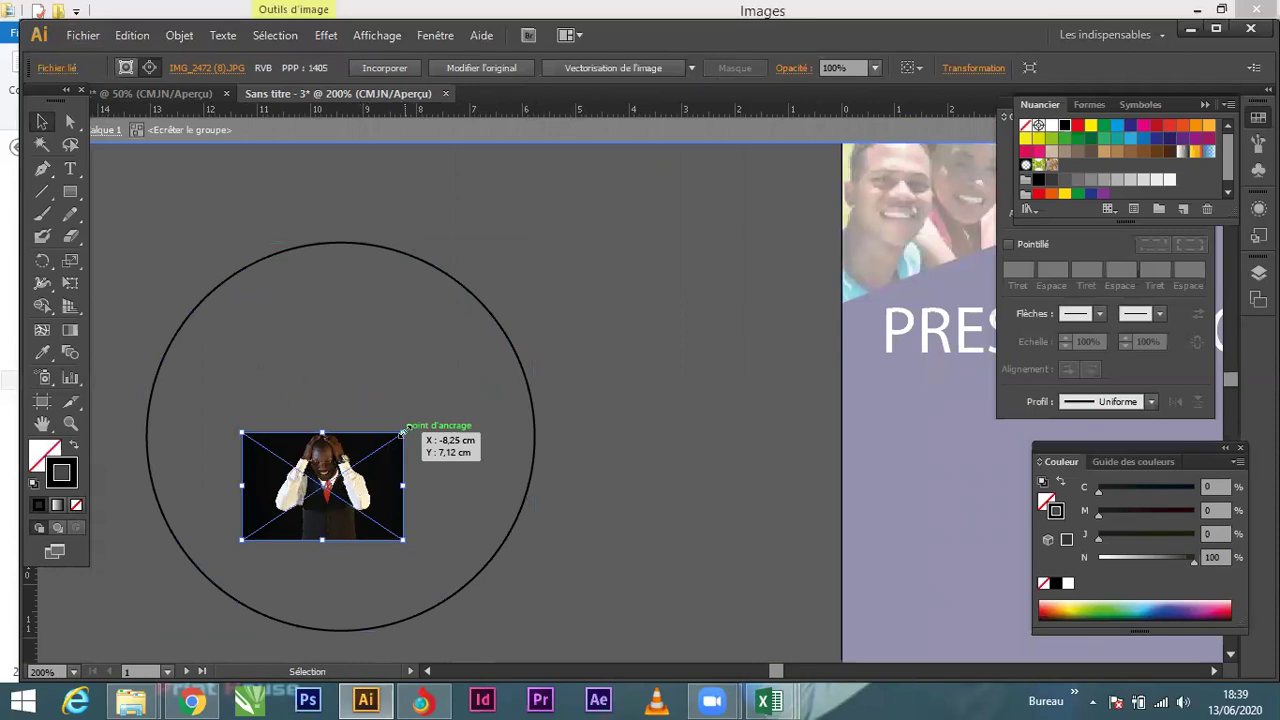
{"action": "left_click_drag", "start_coordinate": [403, 432], "coordinate": [581, 187]}
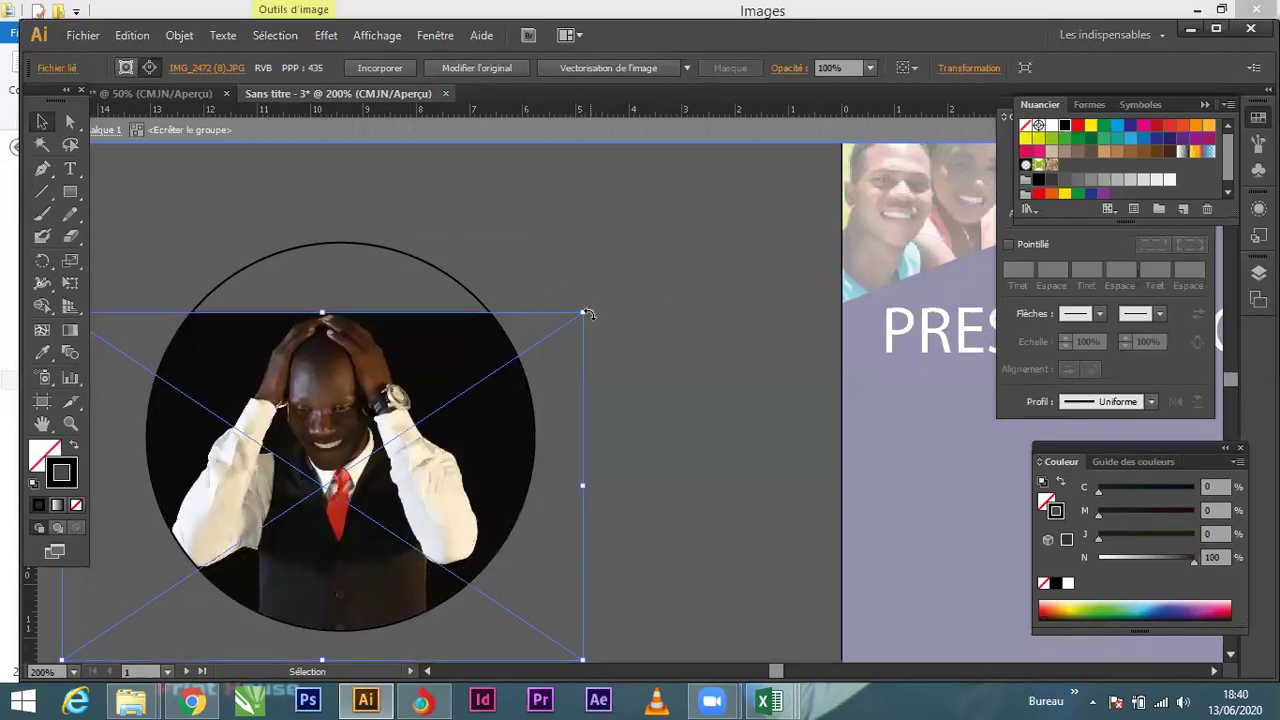
{"action": "left_click_drag", "start_coordinate": [582, 313], "coordinate": [698, 192]}
{"action": "left_click_drag", "start_coordinate": [374, 411], "coordinate": [374, 424]}
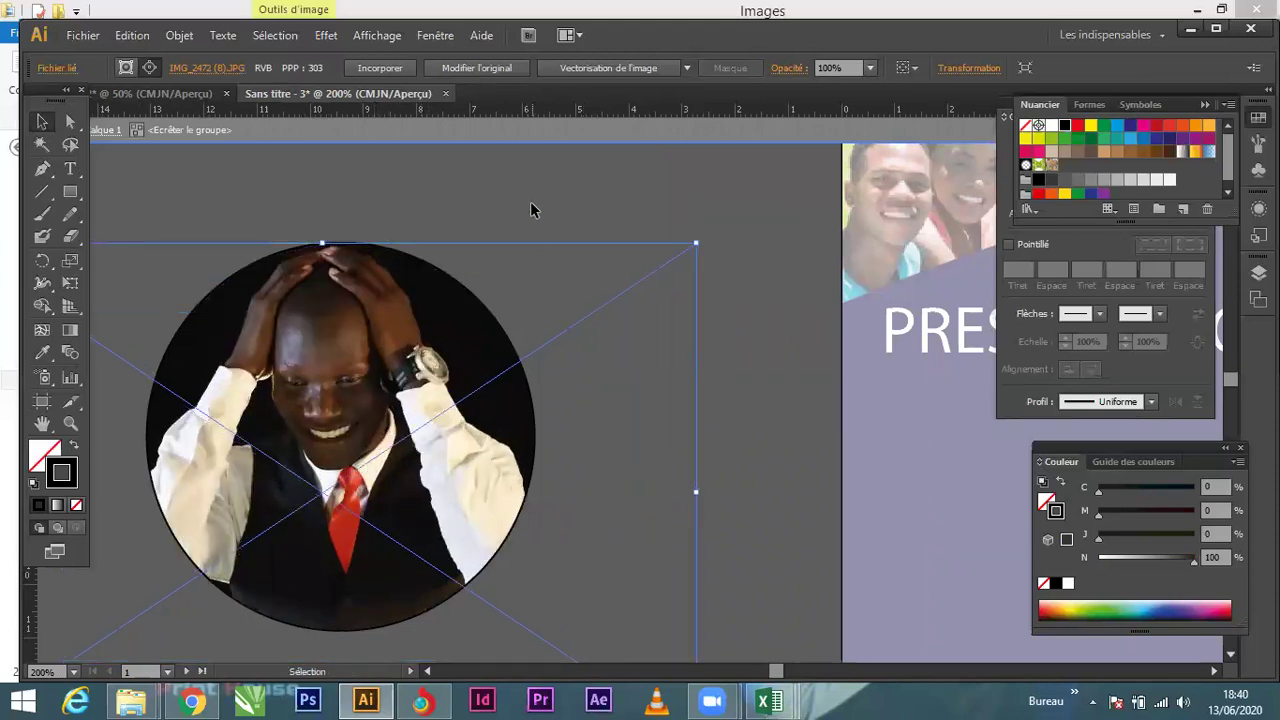
Step: Set the masking circle's stroke to orange-red (C 0, M 80, J 95, N 0) at 12 pt
{"action": "left_click", "coordinate": [494, 326]}
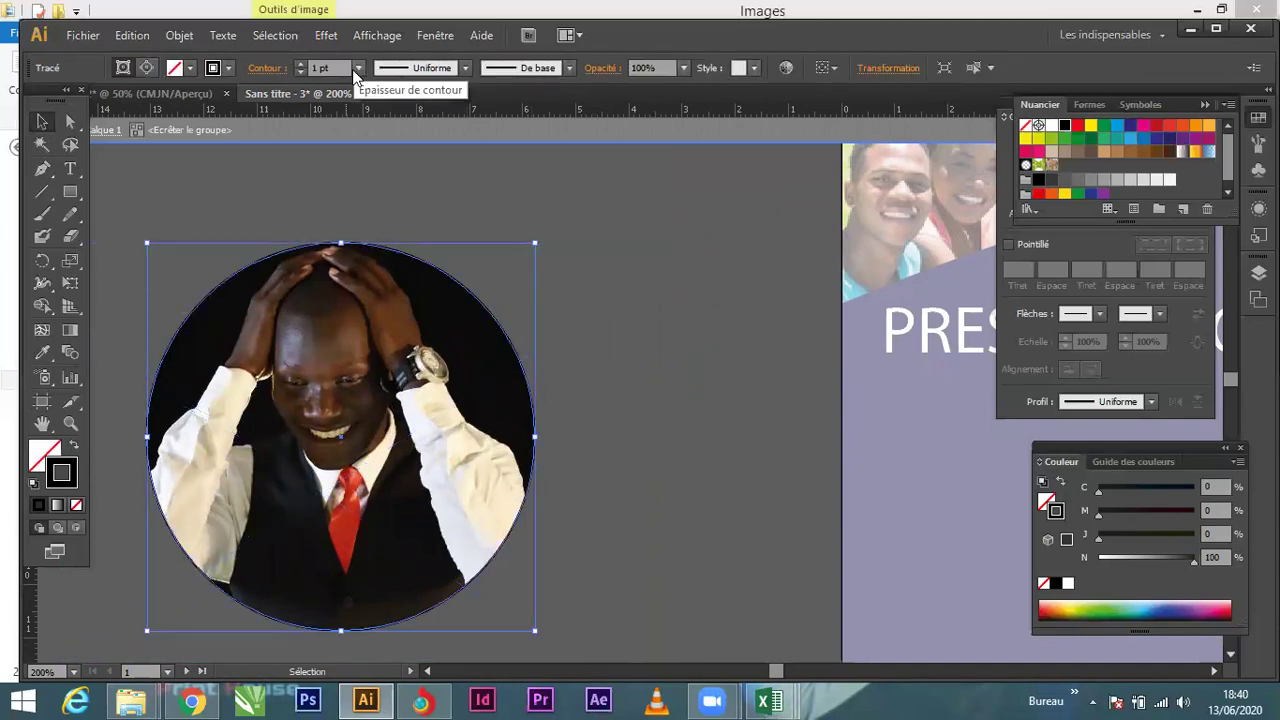
{"action": "left_click", "coordinate": [359, 68]}
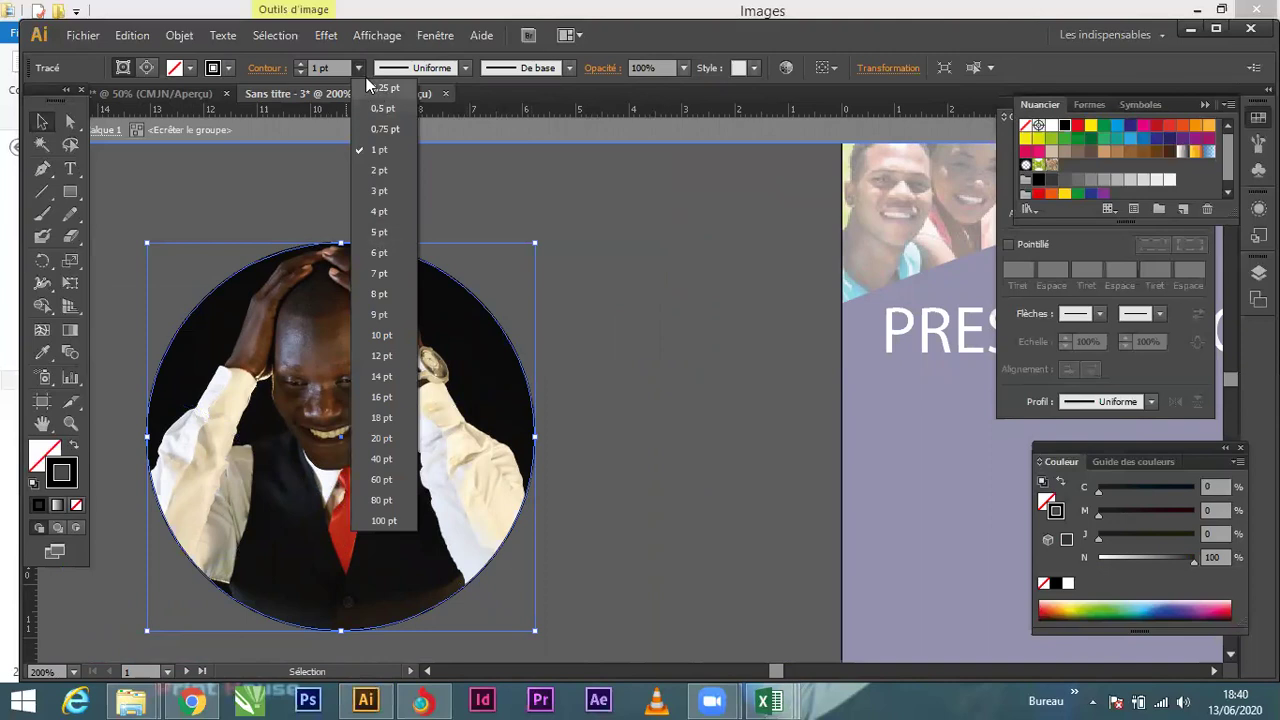
{"action": "left_click", "coordinate": [229, 69]}
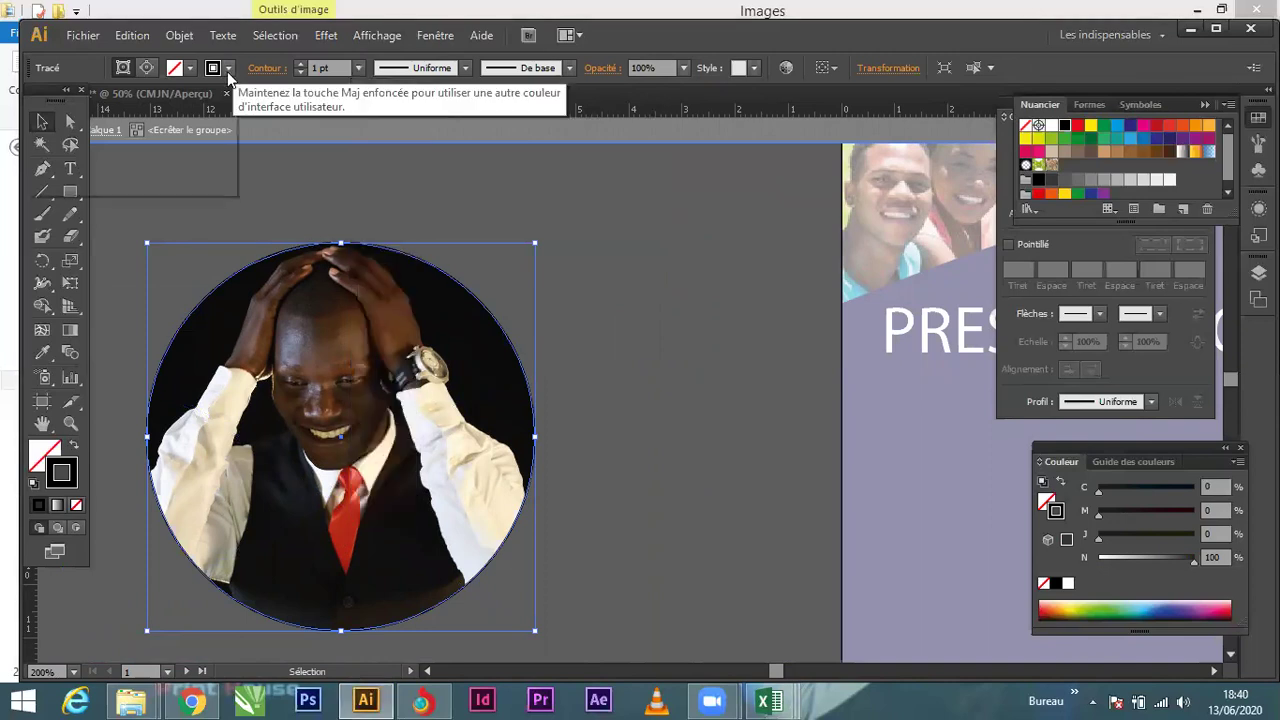
{"action": "left_click", "coordinate": [359, 68]}
{"action": "left_click", "coordinate": [359, 68]}
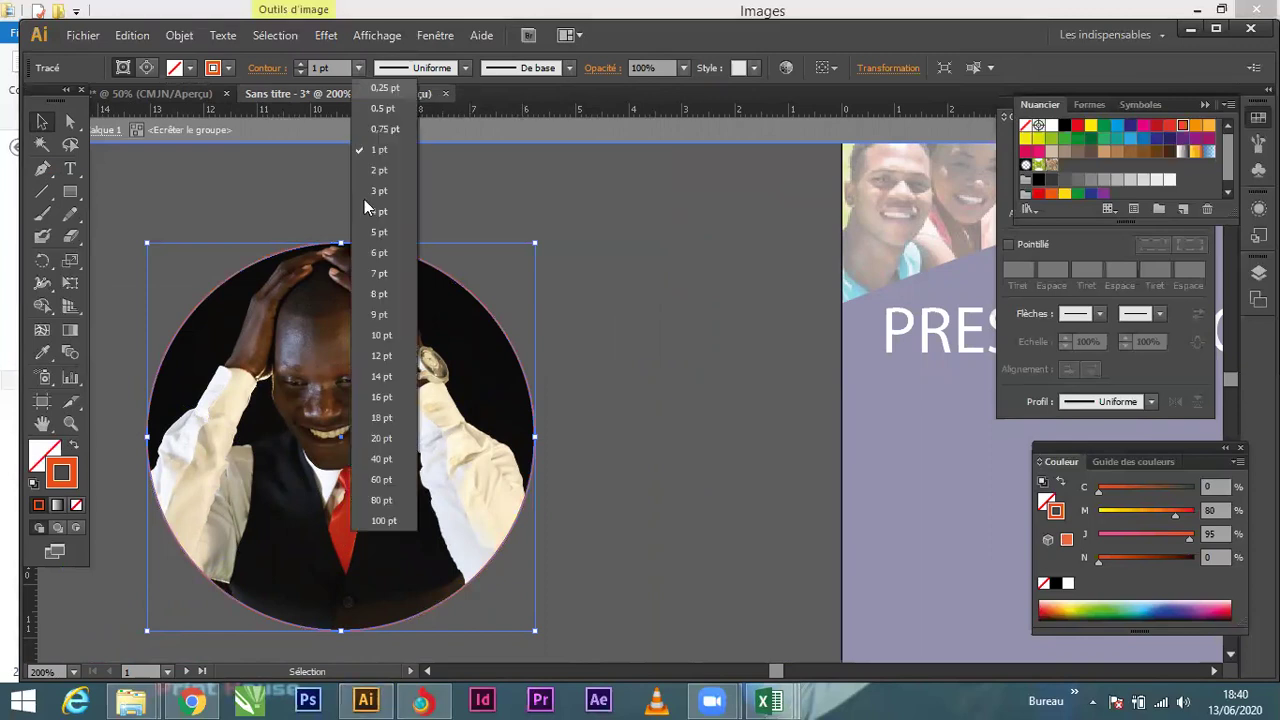
{"action": "left_click", "coordinate": [410, 355]}
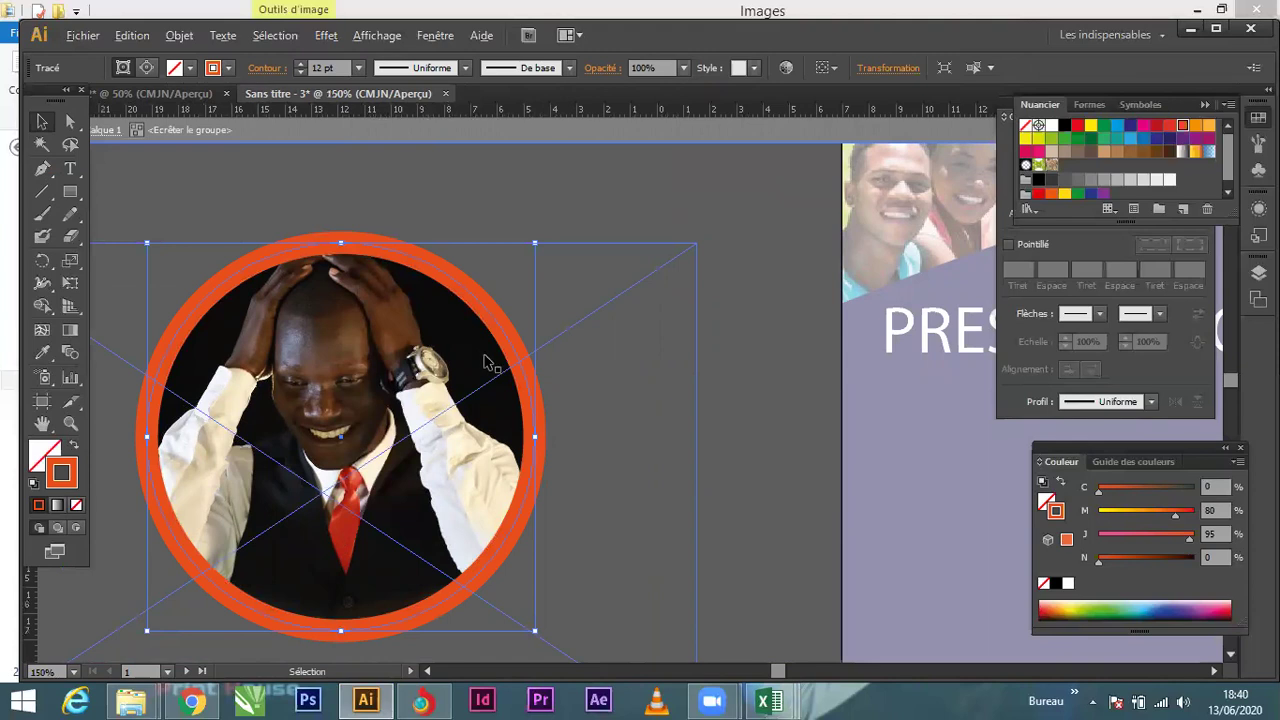
Step: Leave the clipping group and move the new orange-framed portrait onto the IMAGES panel, below the first portrait
{"action": "scroll", "coordinate": [492, 362], "scroll_direction": "down", "scroll_amount": 3}
{"action": "left_click_drag", "start_coordinate": [421, 416], "coordinate": [836, 530]}
{"action": "right_click", "coordinate": [912, 420]}
{"action": "left_click", "coordinate": [912, 420]}
Step: Delete the IMAGES heading and shift both framed portraits up, staggering them with a slight overlap on the middle panel
{"action": "left_click", "coordinate": [908, 355]}
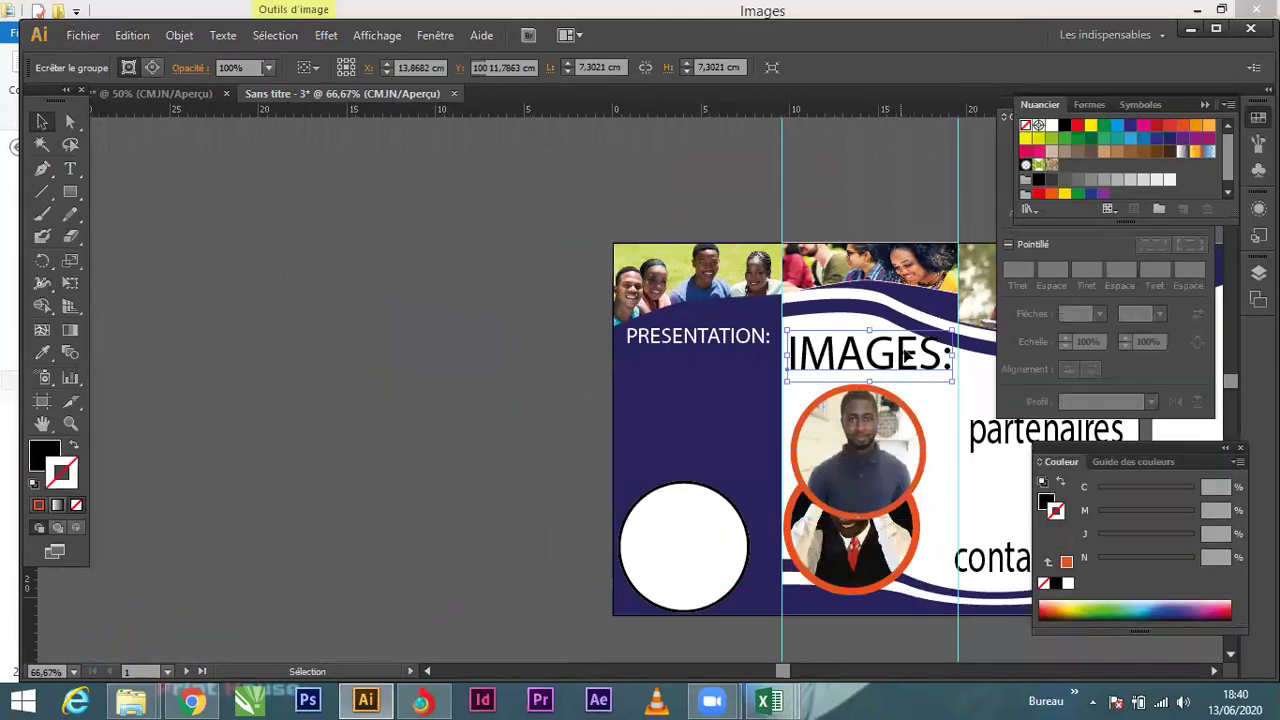
{"action": "key", "text": "Delete"}
{"action": "left_click", "coordinate": [857, 412]}
{"action": "left_click_drag", "start_coordinate": [857, 412], "coordinate": [888, 402]}
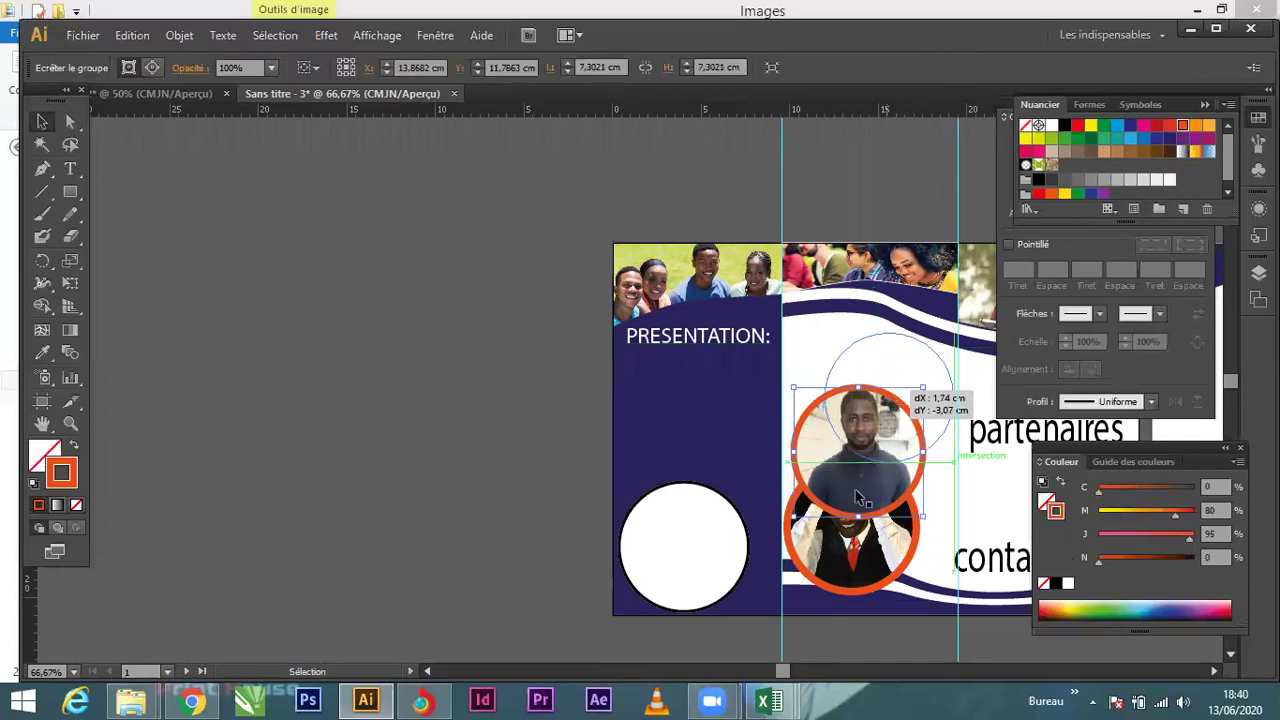
{"action": "left_click", "coordinate": [851, 517]}
{"action": "mouse_move", "coordinate": [851, 517]}
{"action": "left_mouse_down"}
{"action": "mouse_move", "coordinate": [868, 510]}
{"action": "mouse_move", "coordinate": [858, 498]}
{"action": "left_mouse_up"}
{"action": "left_click", "coordinate": [450, 380]}
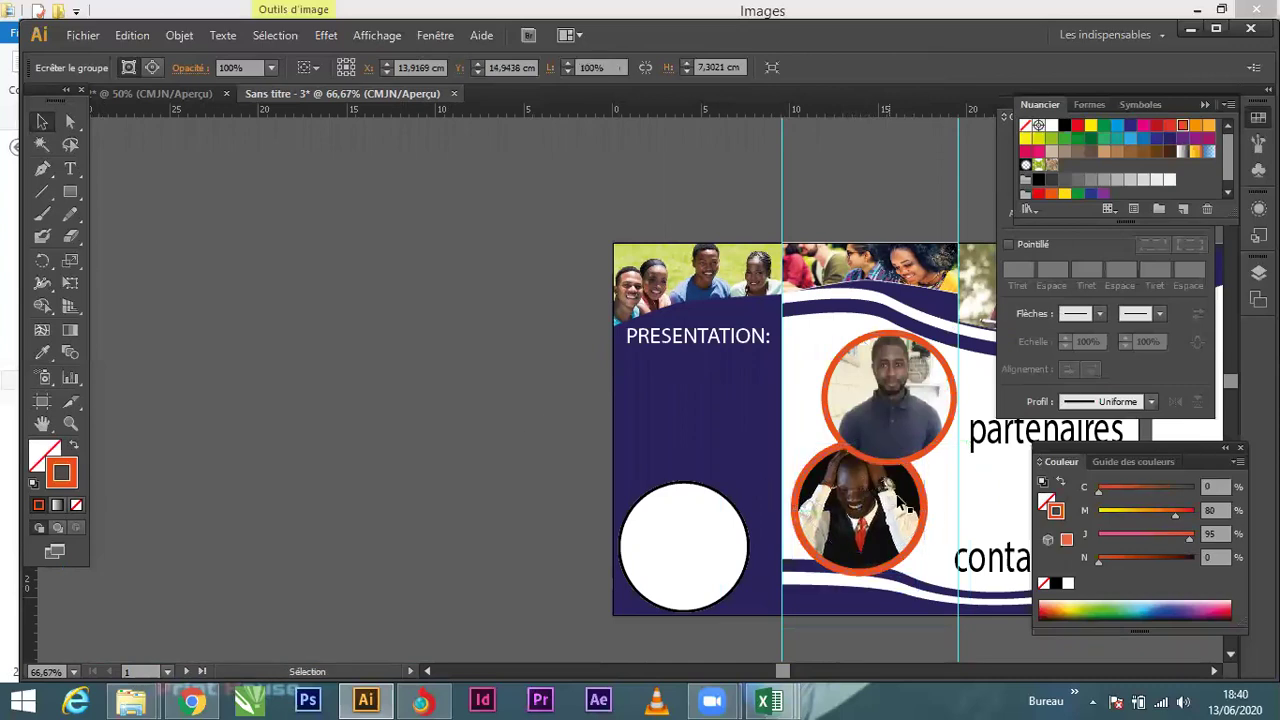
Step: Move the empty white circle from the PRESENTATION panel out to the pasteboard beside the brochure
{"action": "left_click_drag", "start_coordinate": [877, 442], "coordinate": [667, 405]}
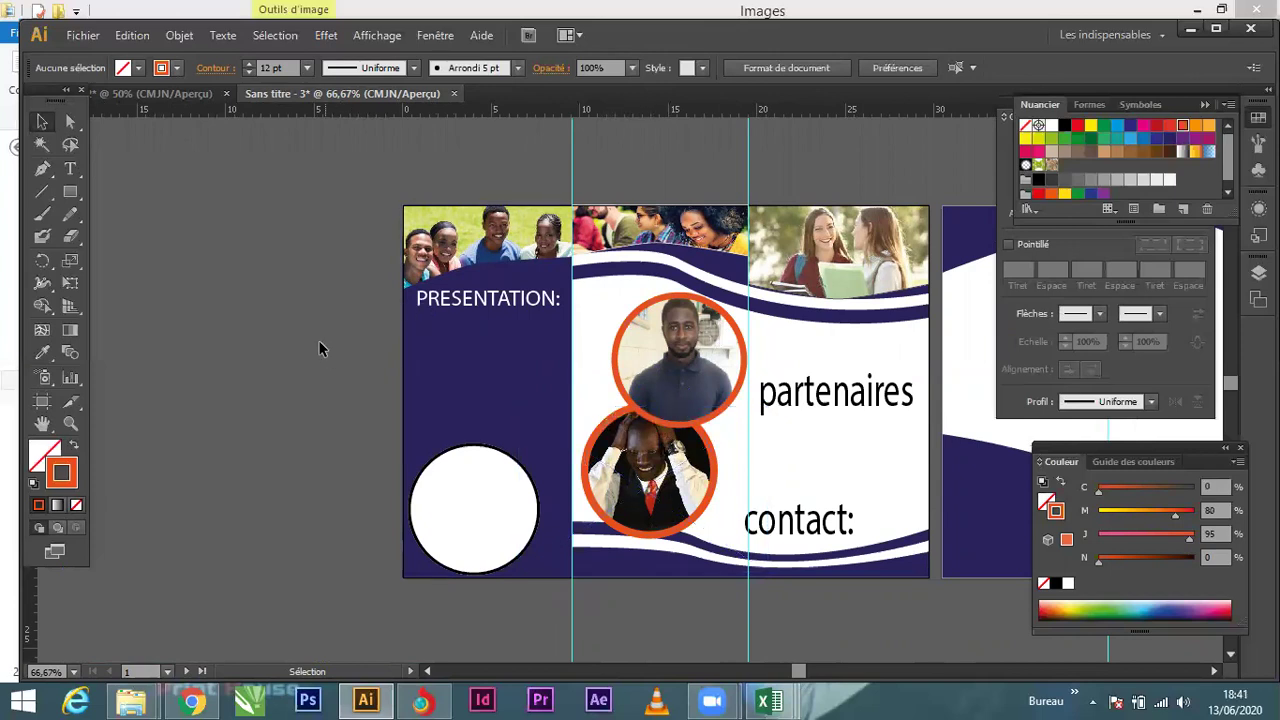
{"action": "left_click", "coordinate": [506, 485]}
{"action": "left_click_drag", "start_coordinate": [502, 510], "coordinate": [295, 477]}
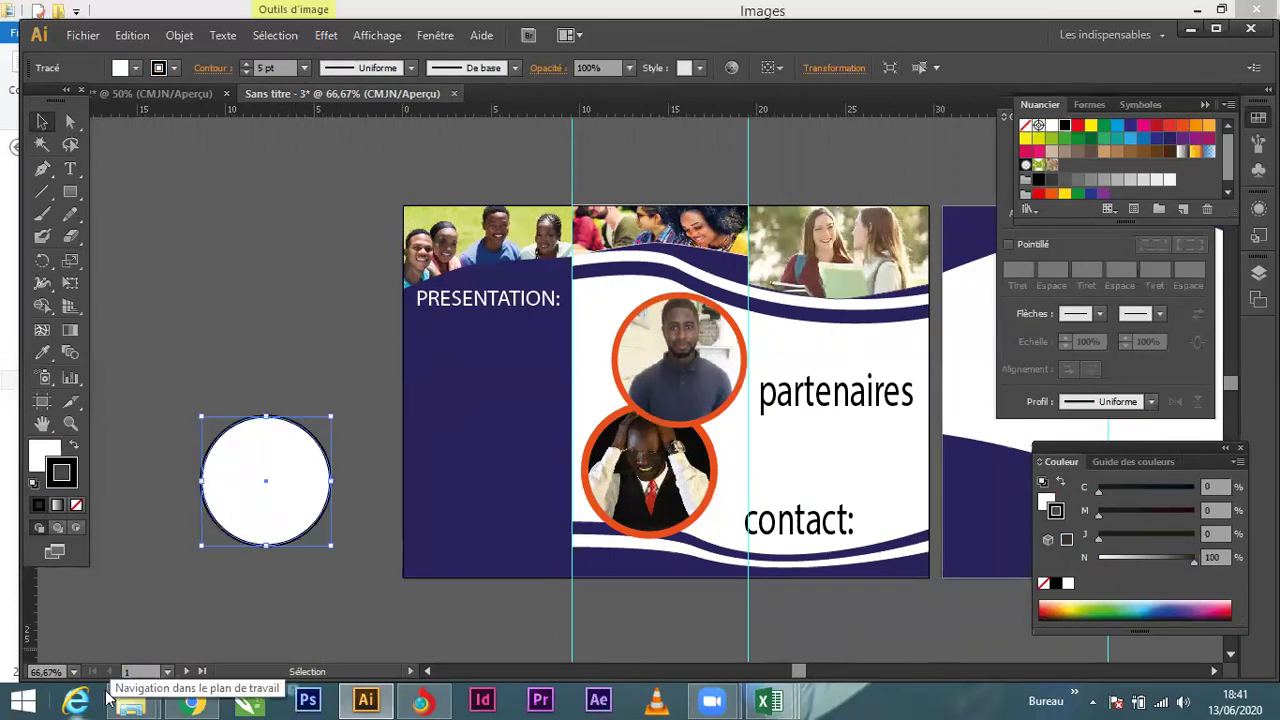
{"action": "mouse_move", "coordinate": [128, 700]}
{"action": "left_click", "coordinate": [147, 628]}
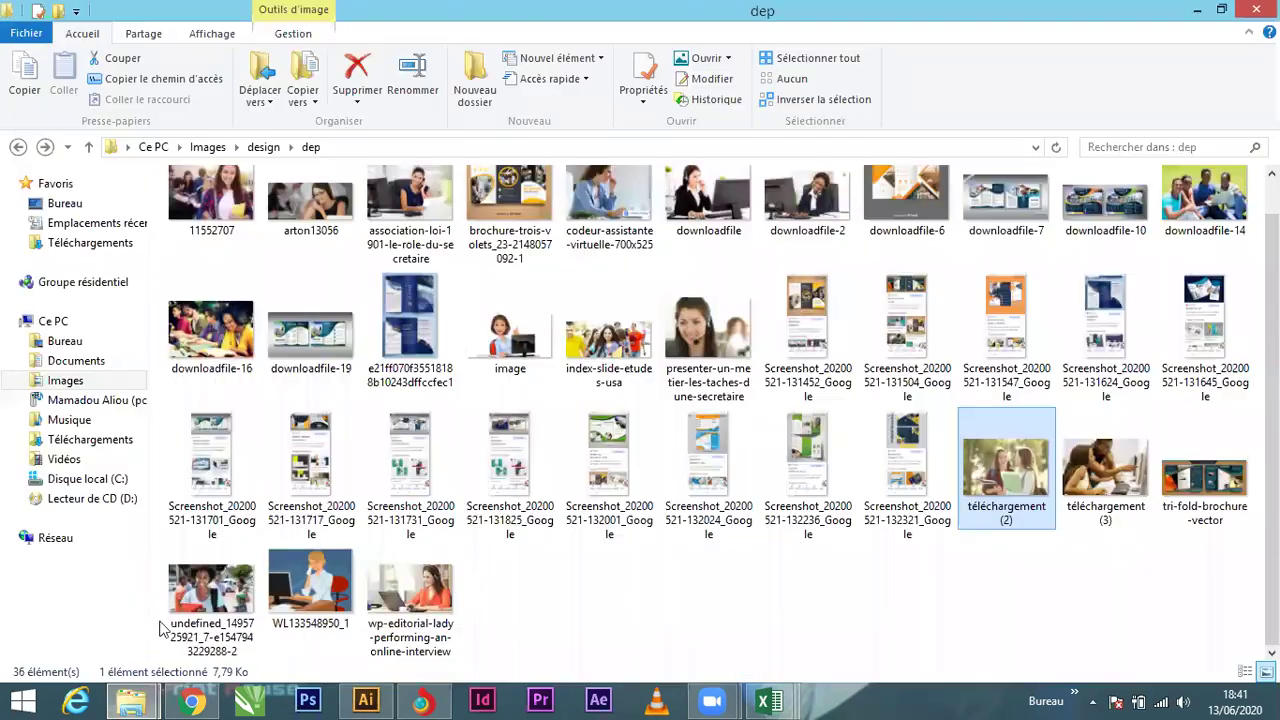
{"action": "left_click", "coordinate": [212, 588]}
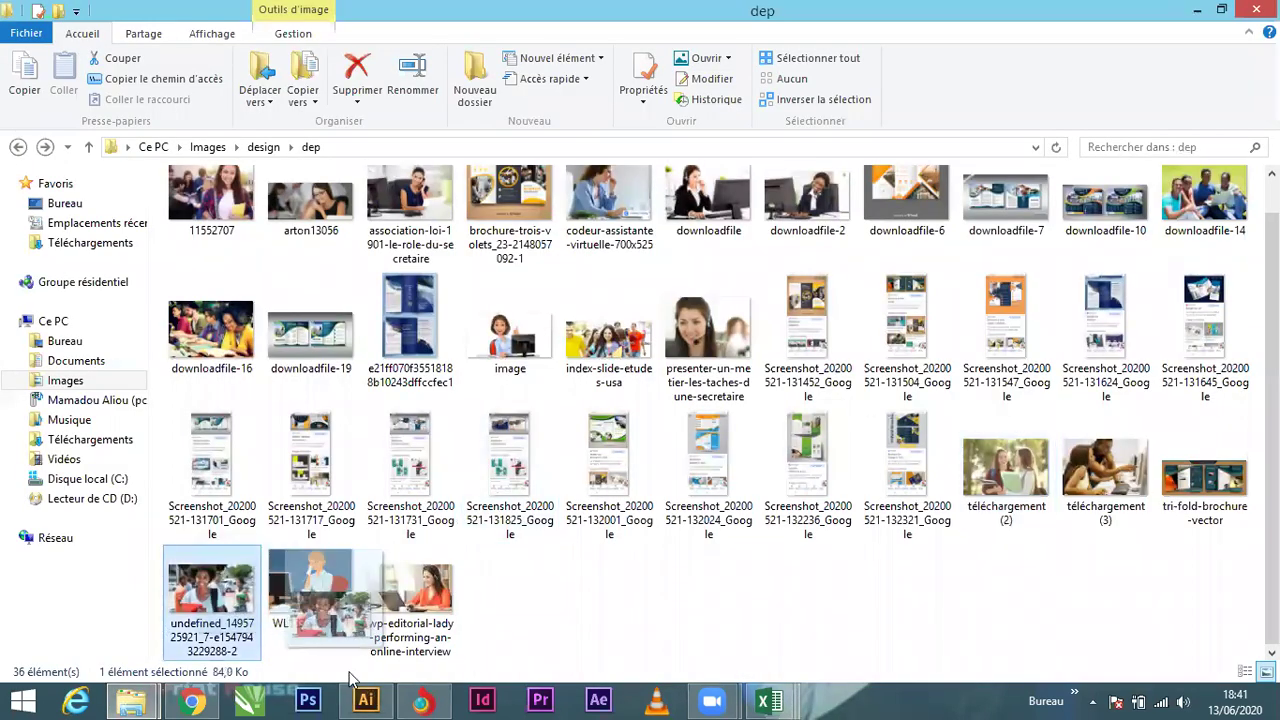